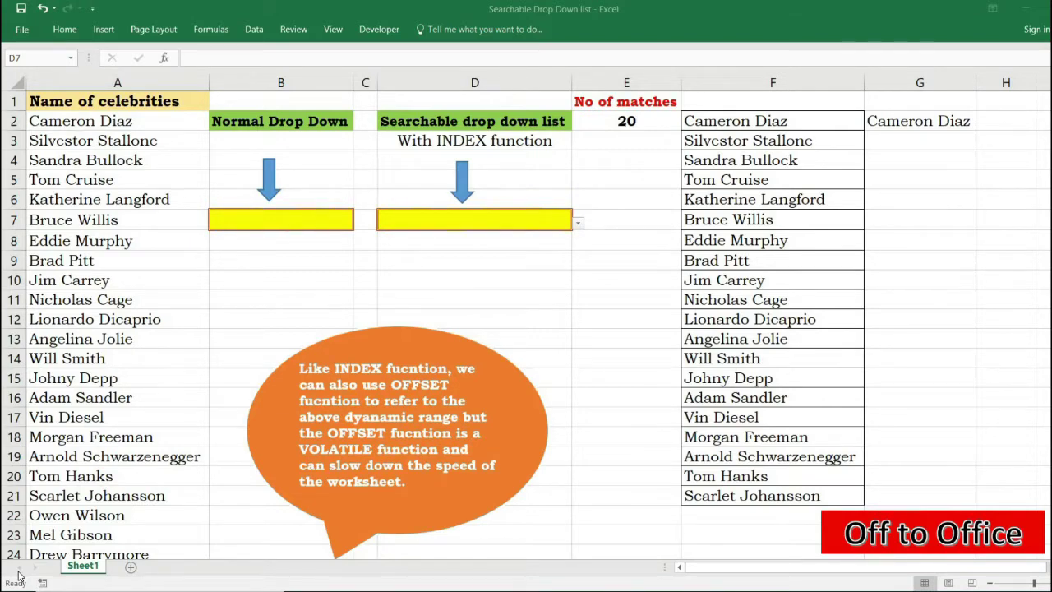
# - Open B7's normal drop-down and scroll through the full celebrity list down to Salma Hayek
pyautogui.click(340, 227)
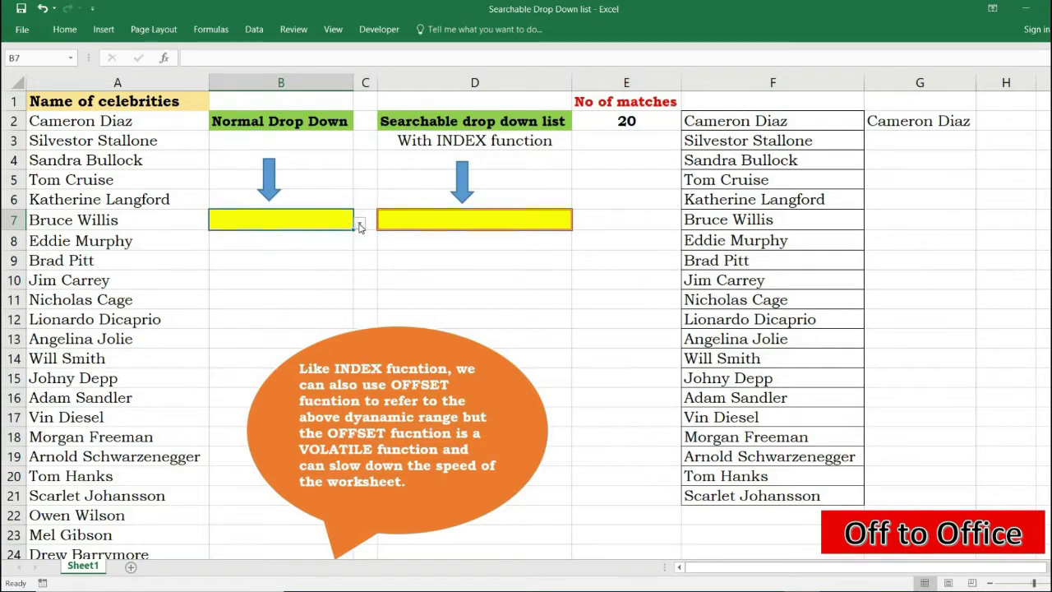
pyautogui.click(360, 223)
pyautogui.scroll(-4, 358, 326)
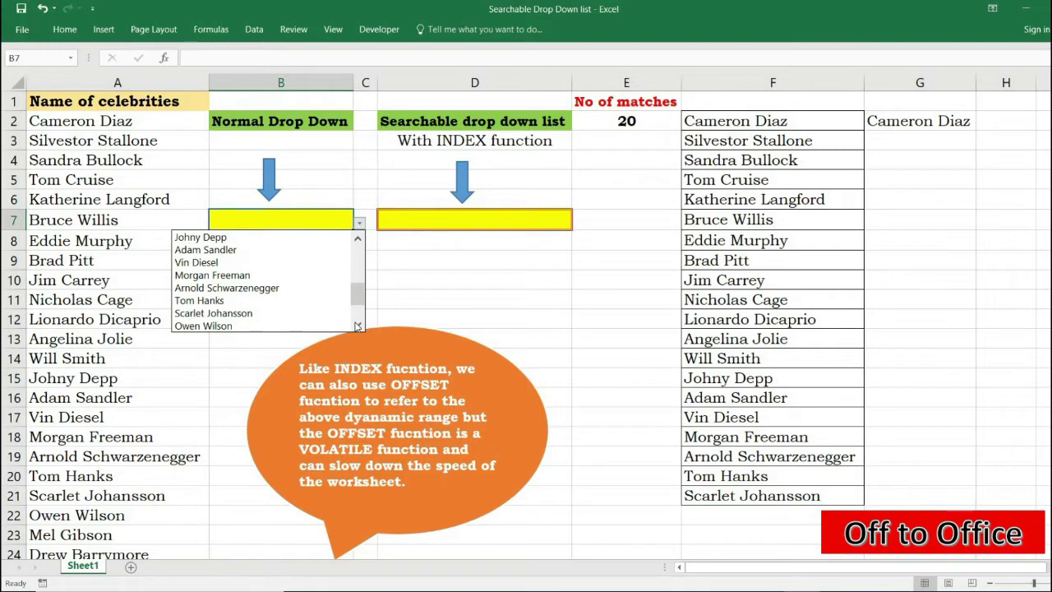
pyautogui.scroll(-4, 358, 326)
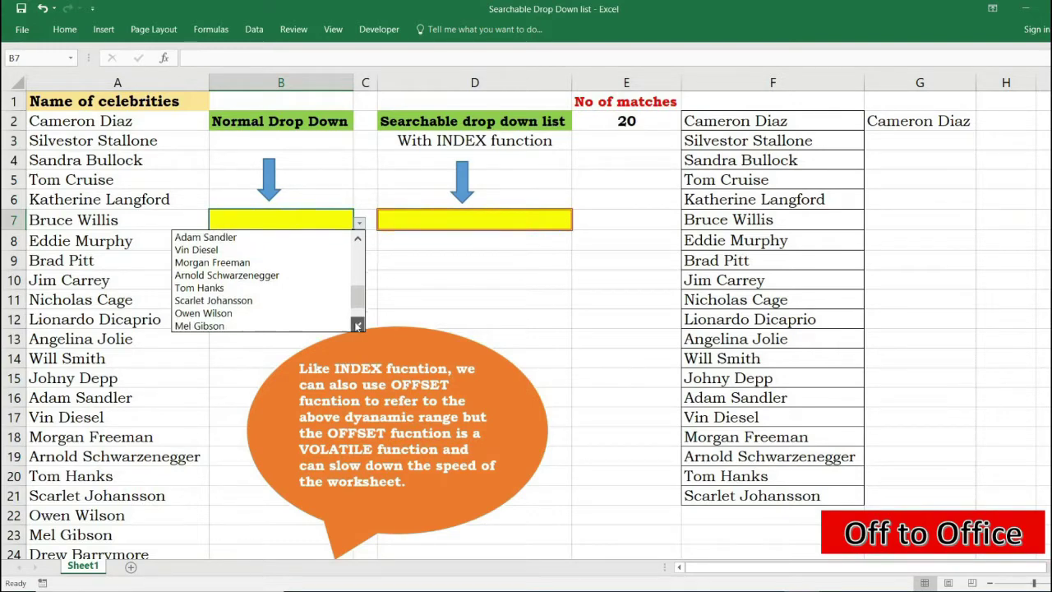
# - Enter p in searchable cell D7 and view its drop-down narrowed to names containing p
pyautogui.click(416, 314)
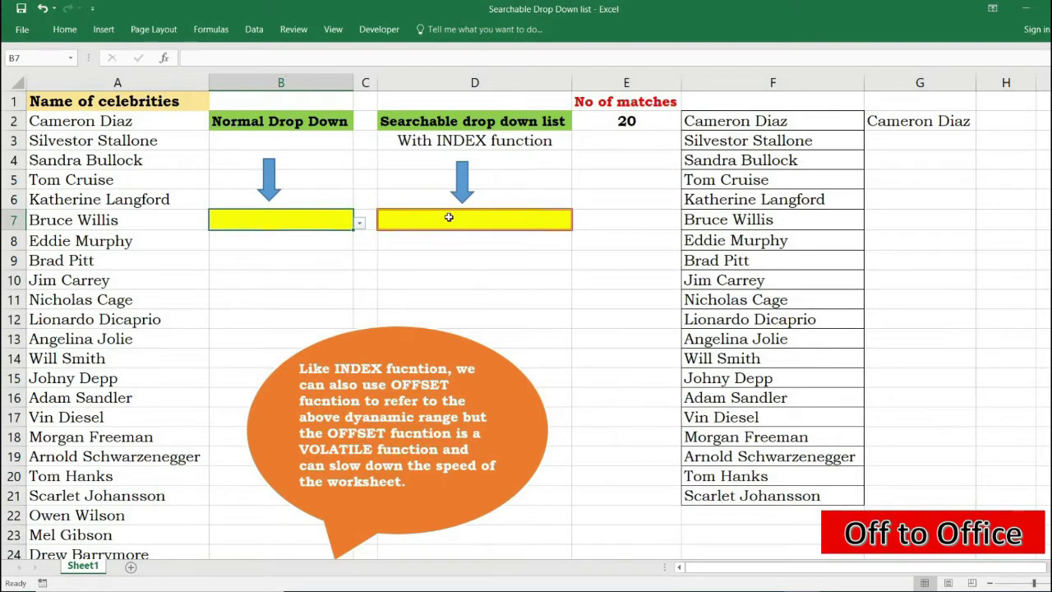
pyautogui.click(449, 217)
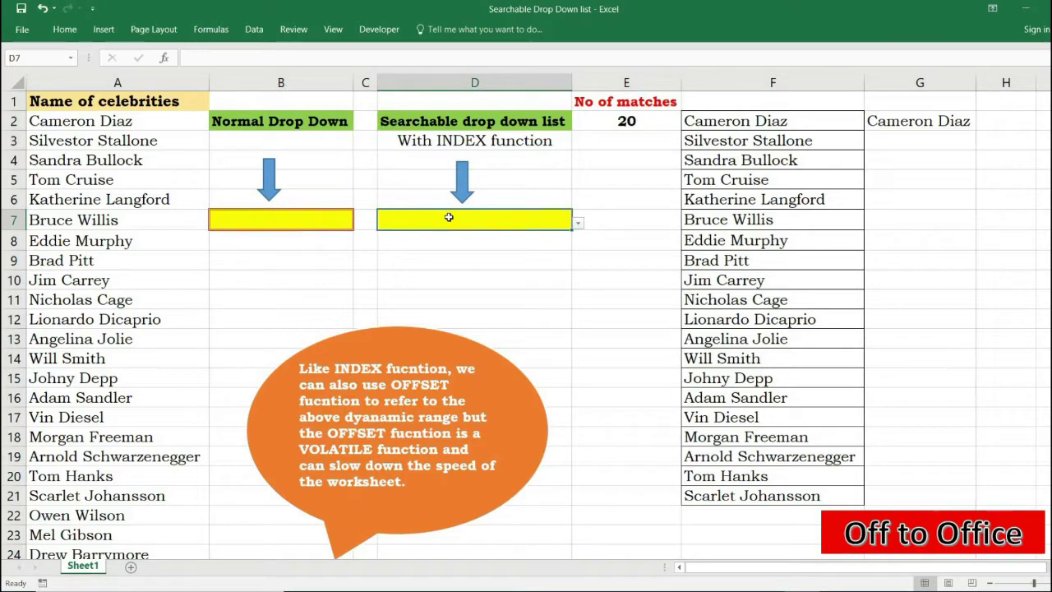
pyautogui.write('p')
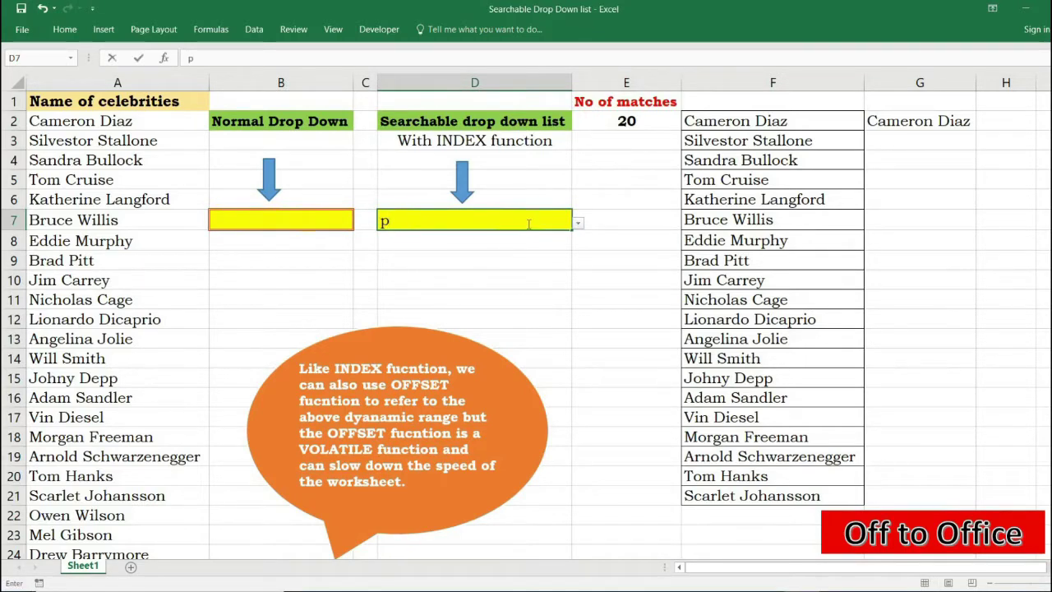
pyautogui.click(579, 224)
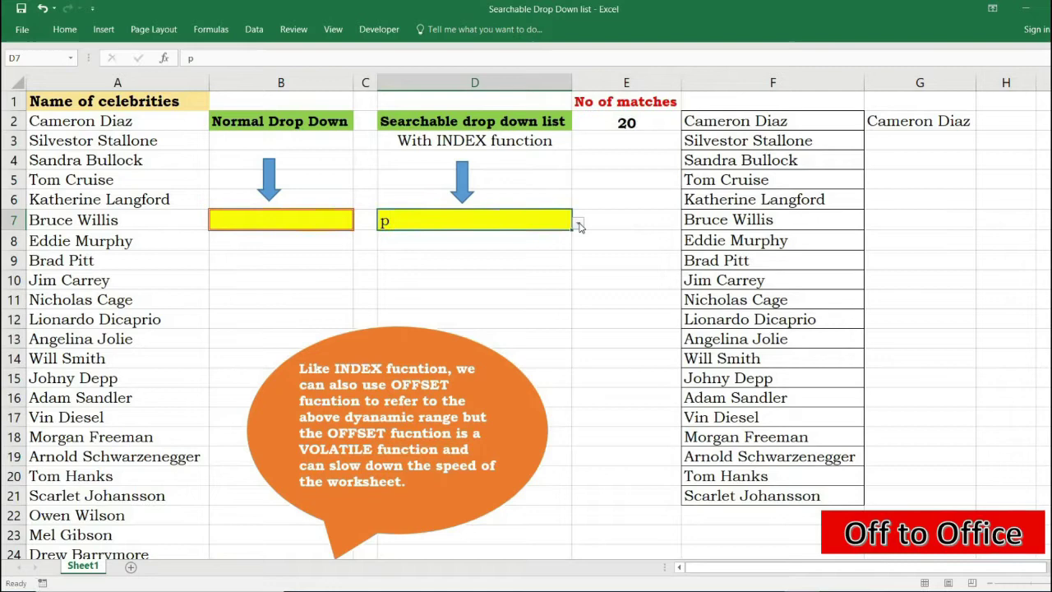
pyautogui.click(579, 224)
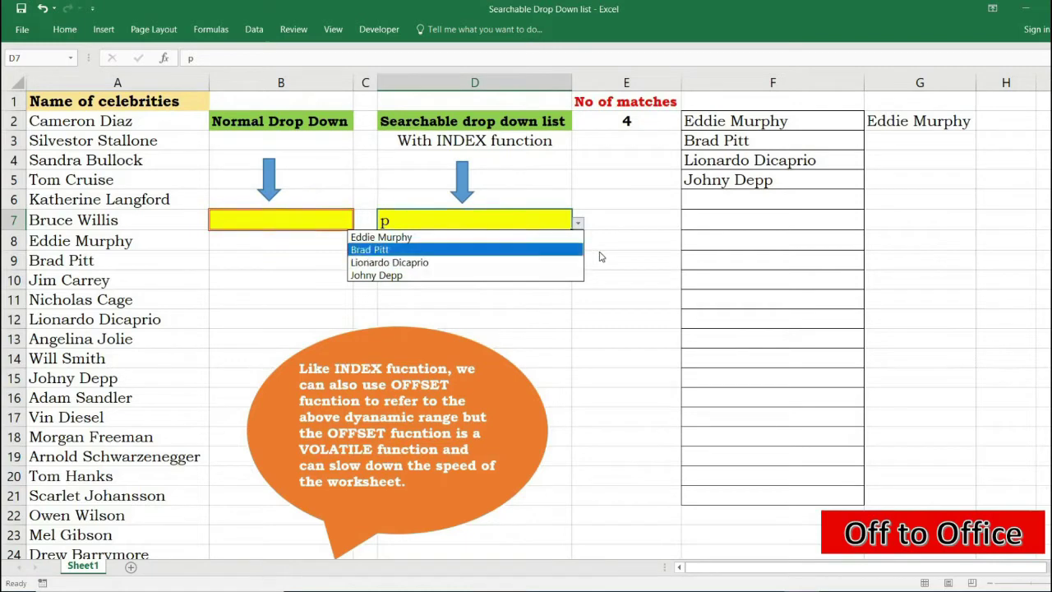
pyautogui.click(521, 226)
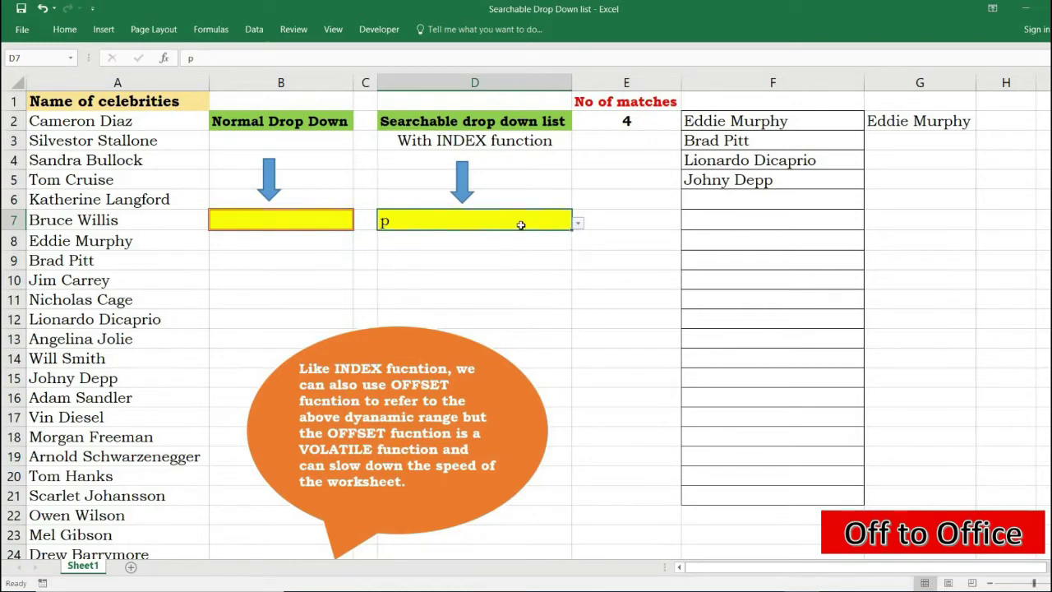
# - Enter m in D7 and check the drop-down now lists names containing m
pyautogui.write('m')
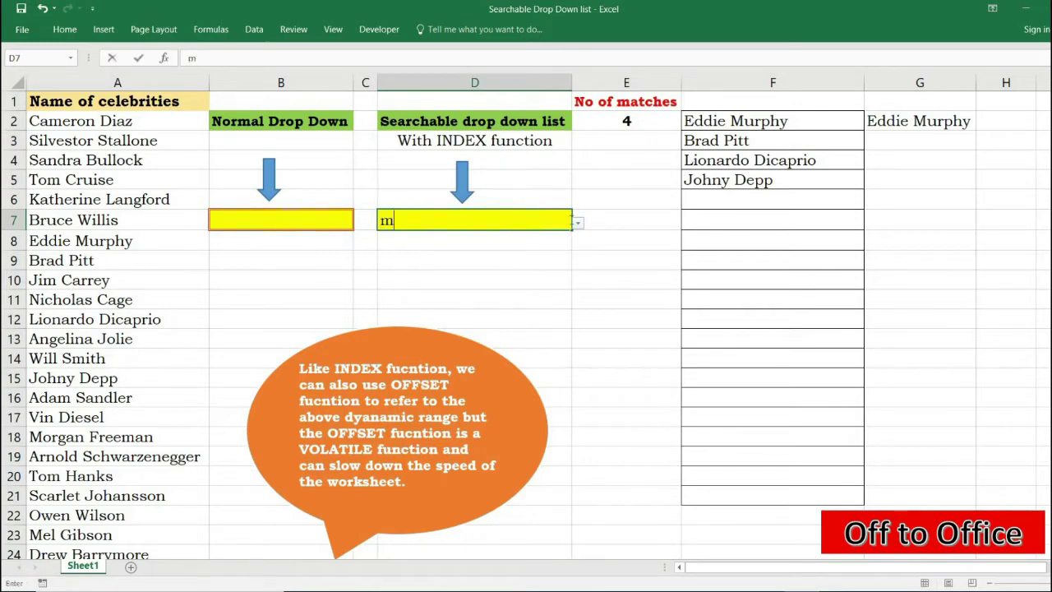
pyautogui.click(579, 224)
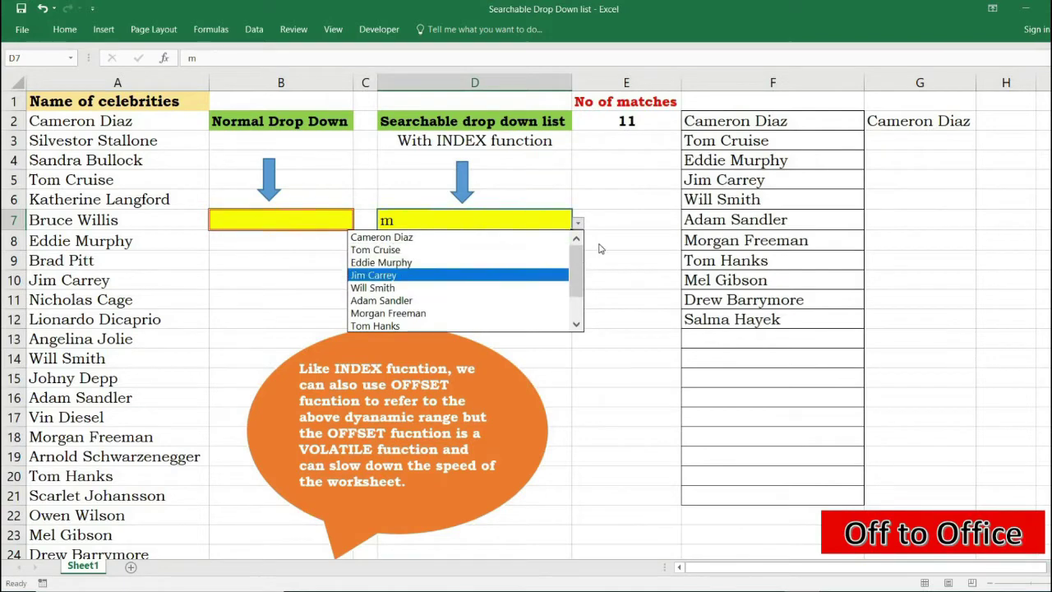
pyautogui.click(598, 243)
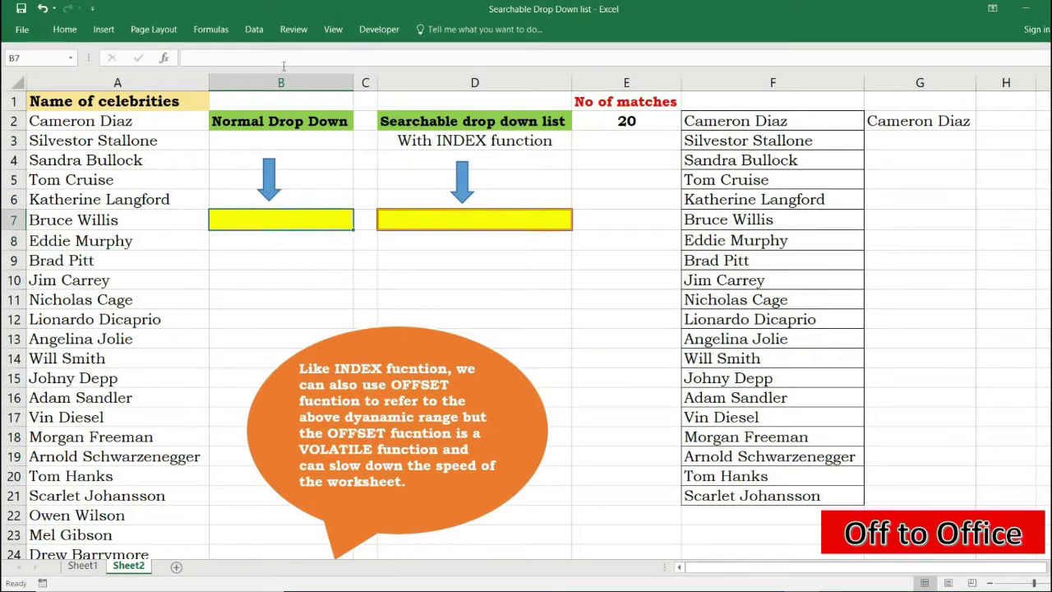
# - Set B7's Data Validation to allow a List with source =$A$2:$A$26
pyautogui.click(254, 29)
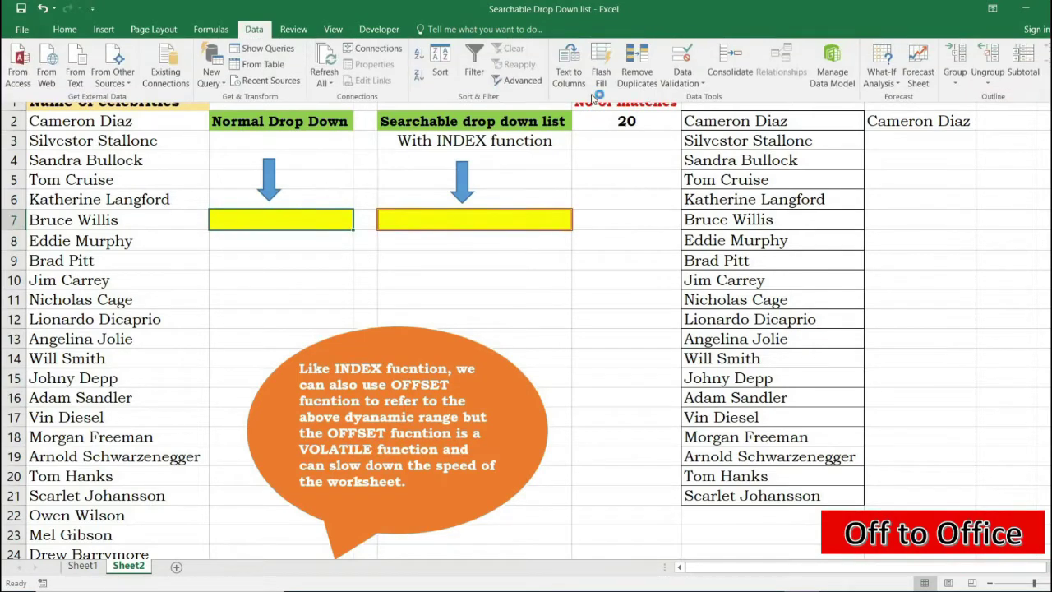
pyautogui.click(662, 86)
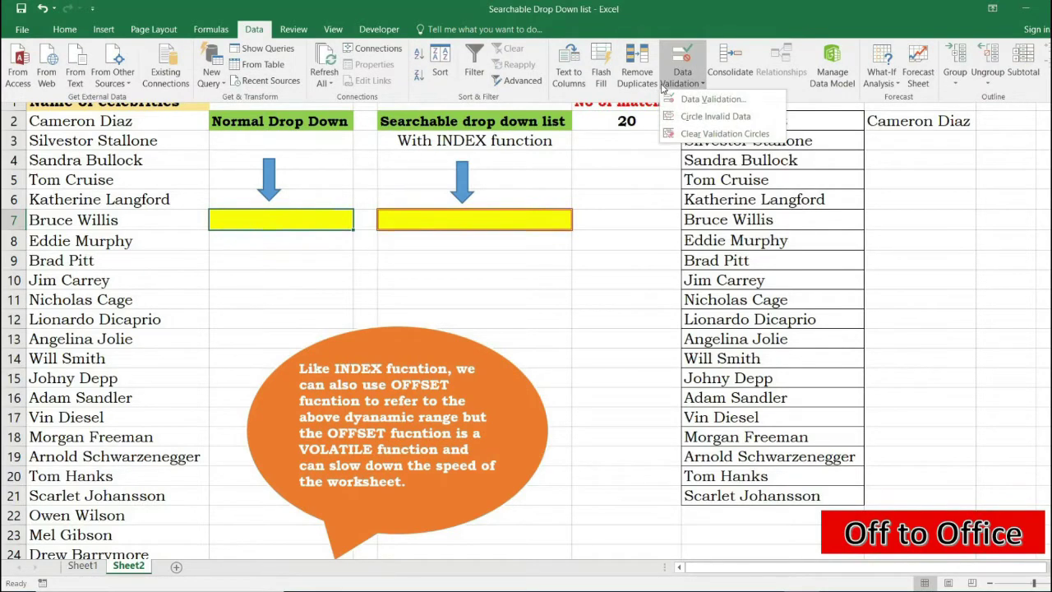
pyautogui.click(679, 99)
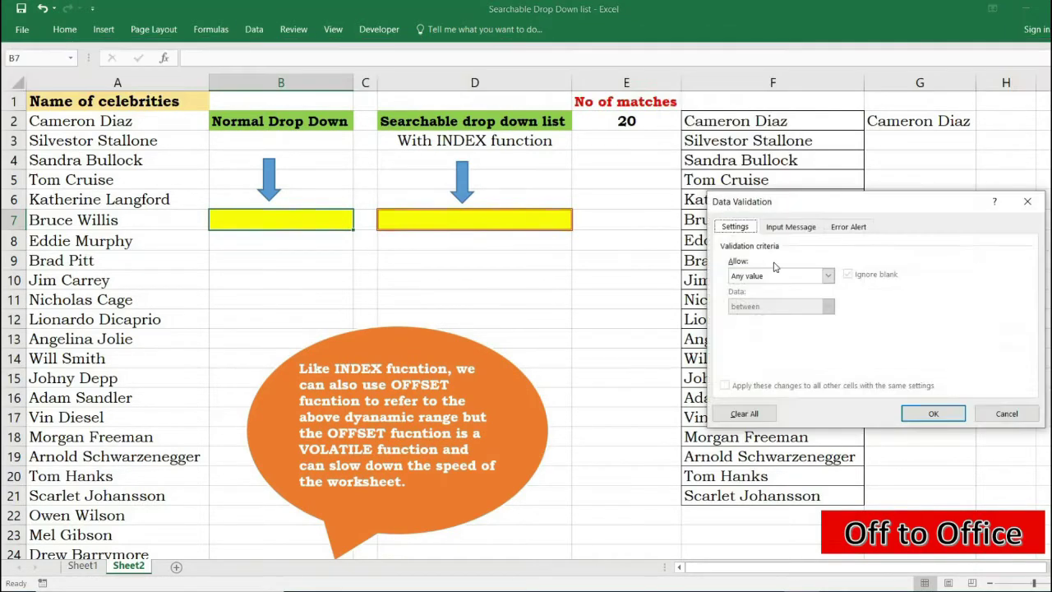
pyautogui.click(827, 275)
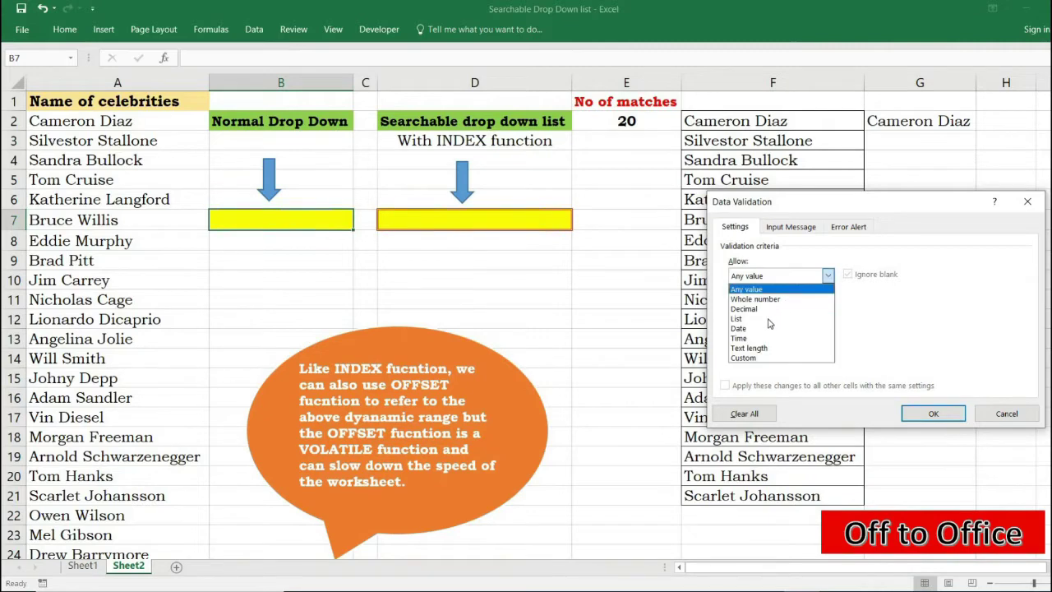
pyautogui.click(766, 320)
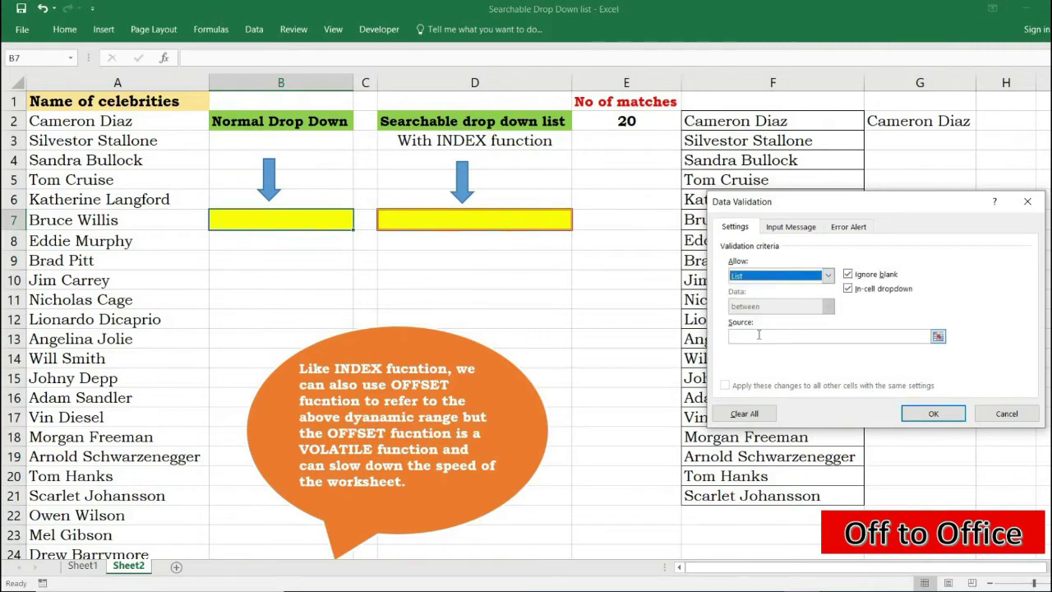
pyautogui.click(758, 335)
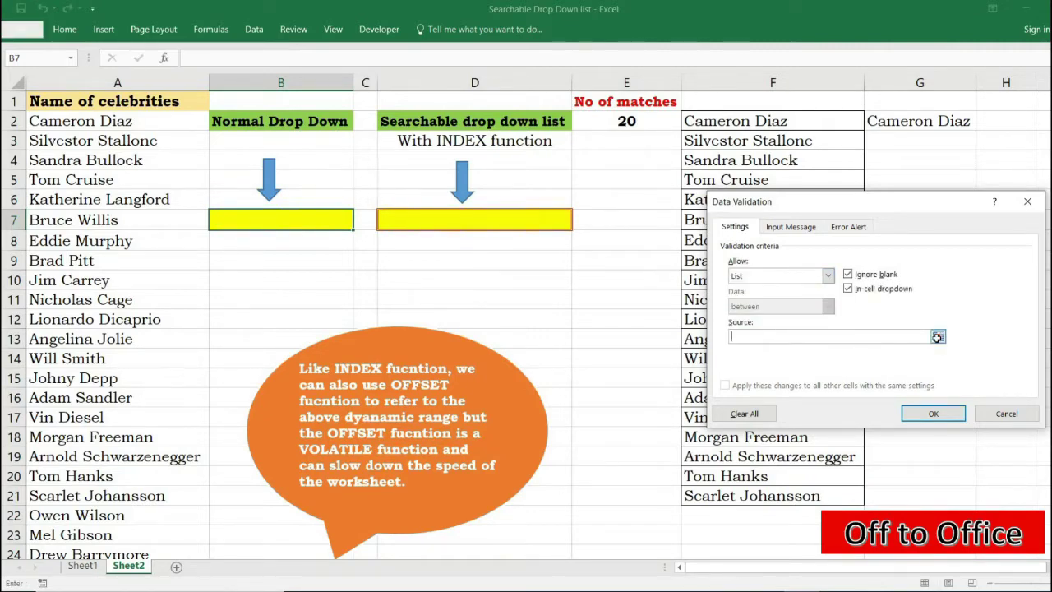
pyautogui.click(936, 336)
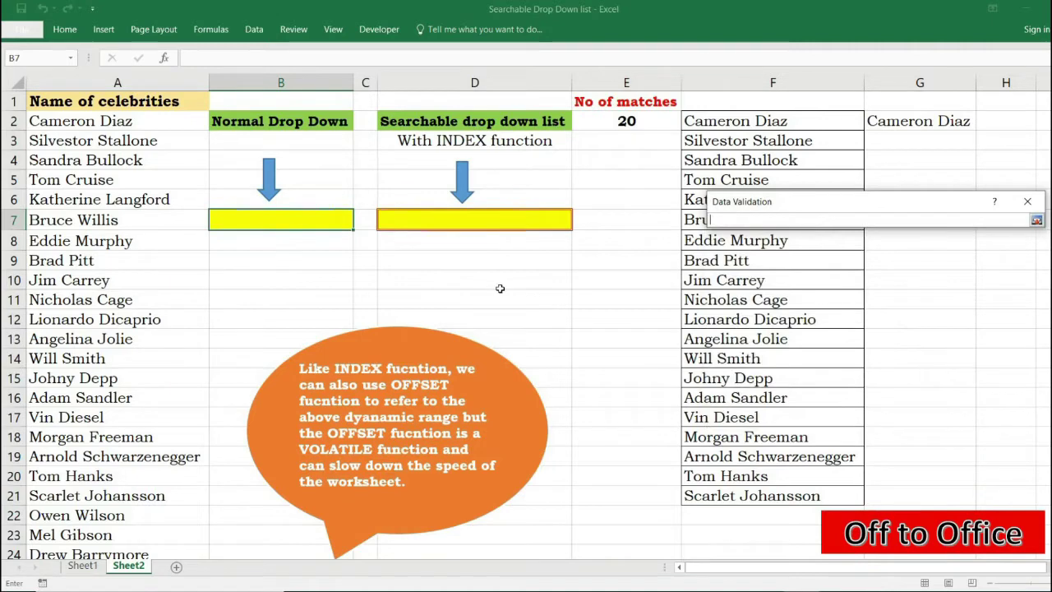
pyautogui.click(143, 121)
pyautogui.hotkey('ctrl', 'shift', 'Down')
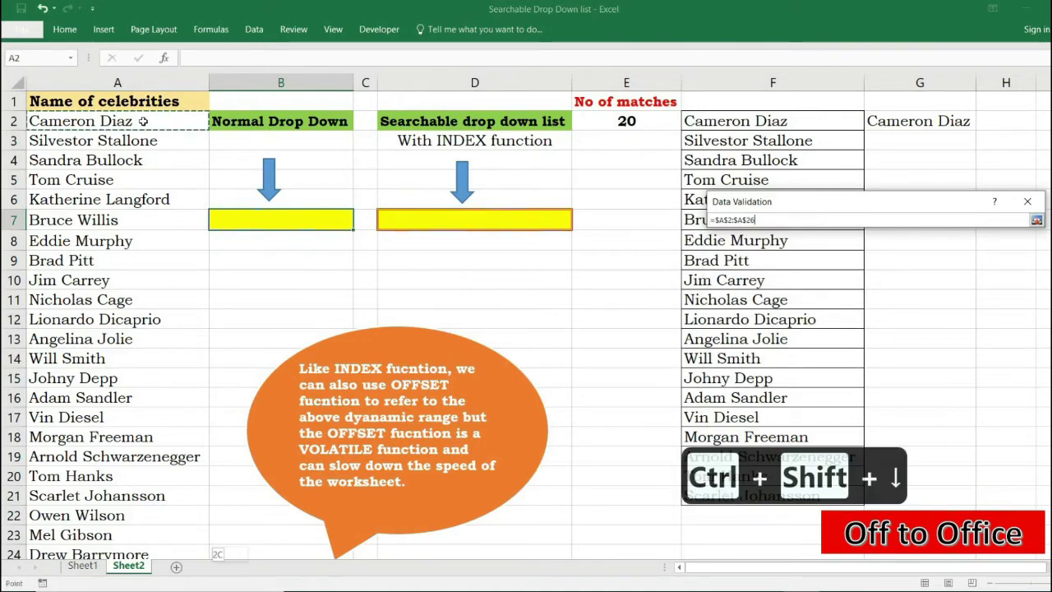
pyautogui.press('F4')
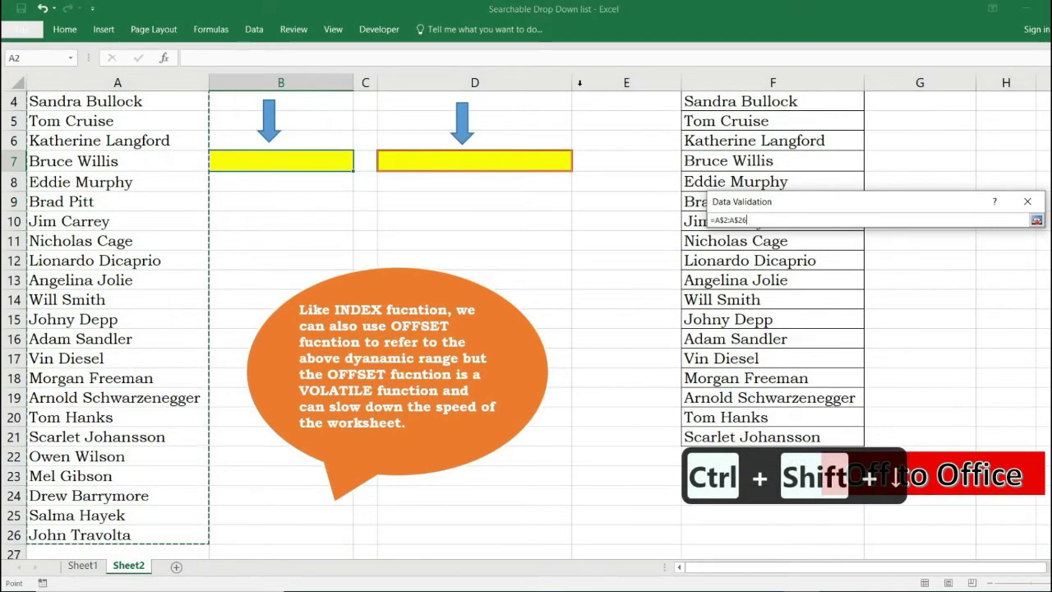
pyautogui.click(1037, 221)
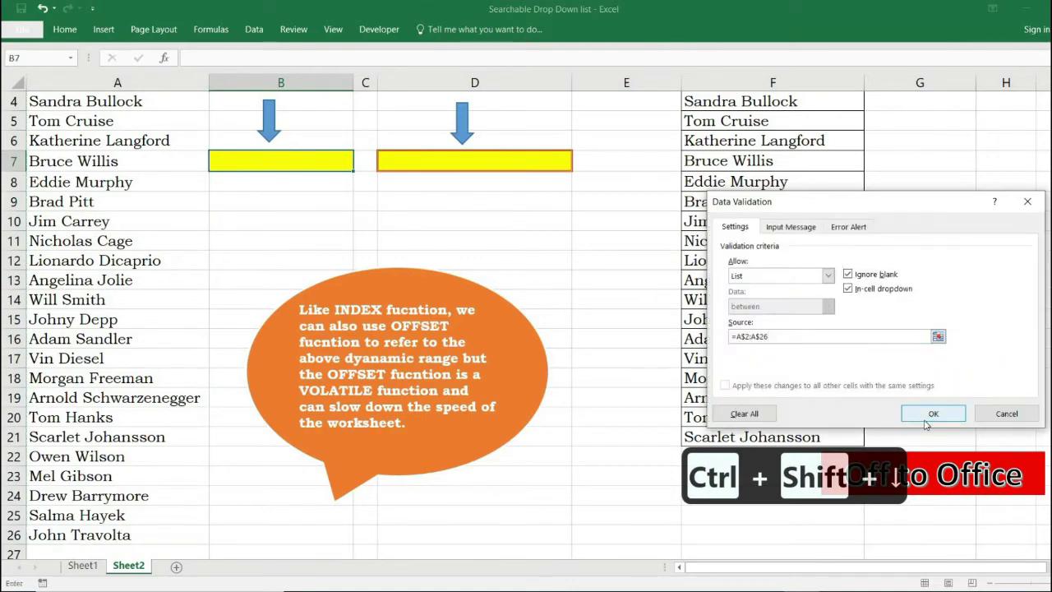
# - Apply the list validation and scroll B7's new drop-down of names starting at Cameron Diaz
pyautogui.click(929, 413)
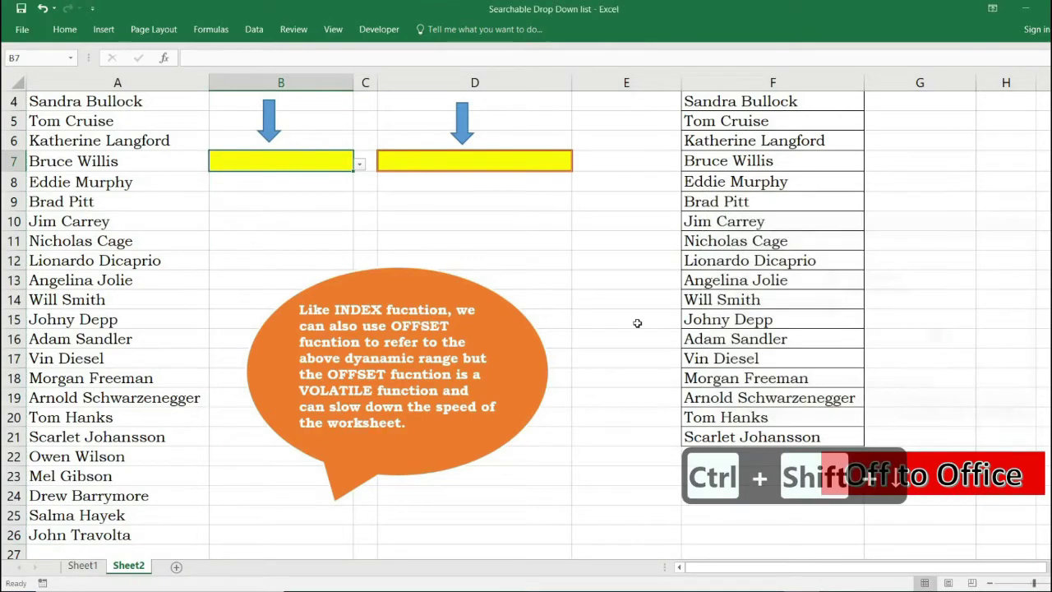
pyautogui.click(359, 168)
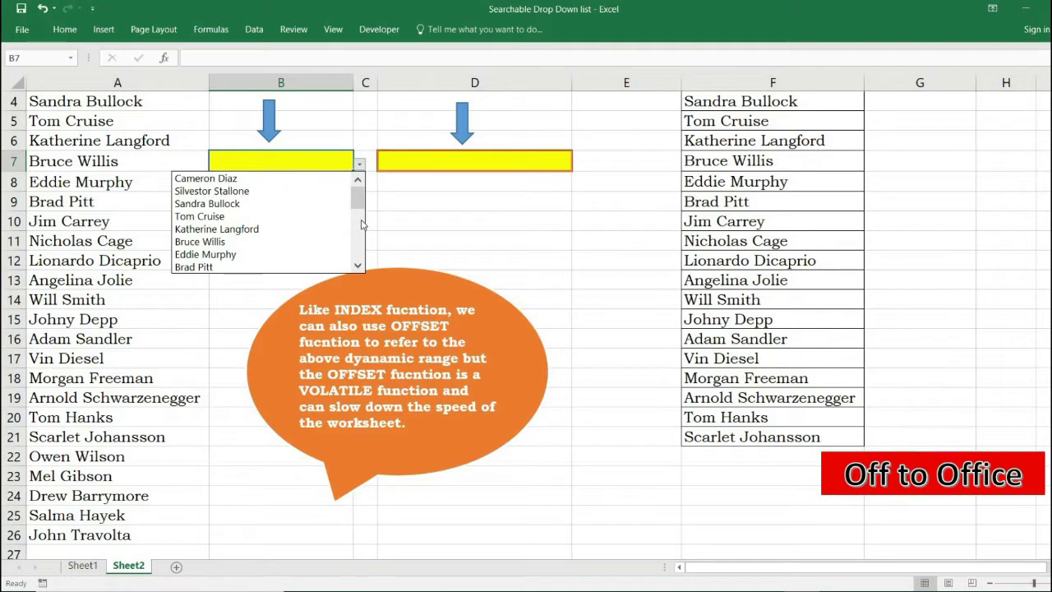
pyautogui.scroll(-2, 360, 248)
pyautogui.scroll(-4, 360, 249)
pyautogui.moveTo(359, 246); pyautogui.dragTo(360, 193)
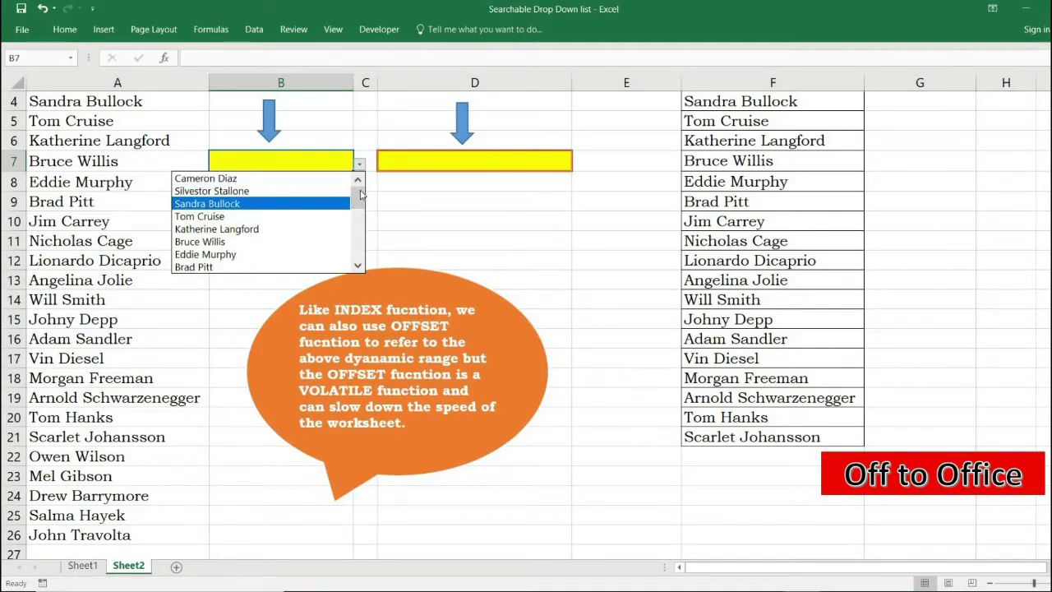
# - Clear the helper formulas from F2:F21 and G2
pyautogui.click(464, 158)
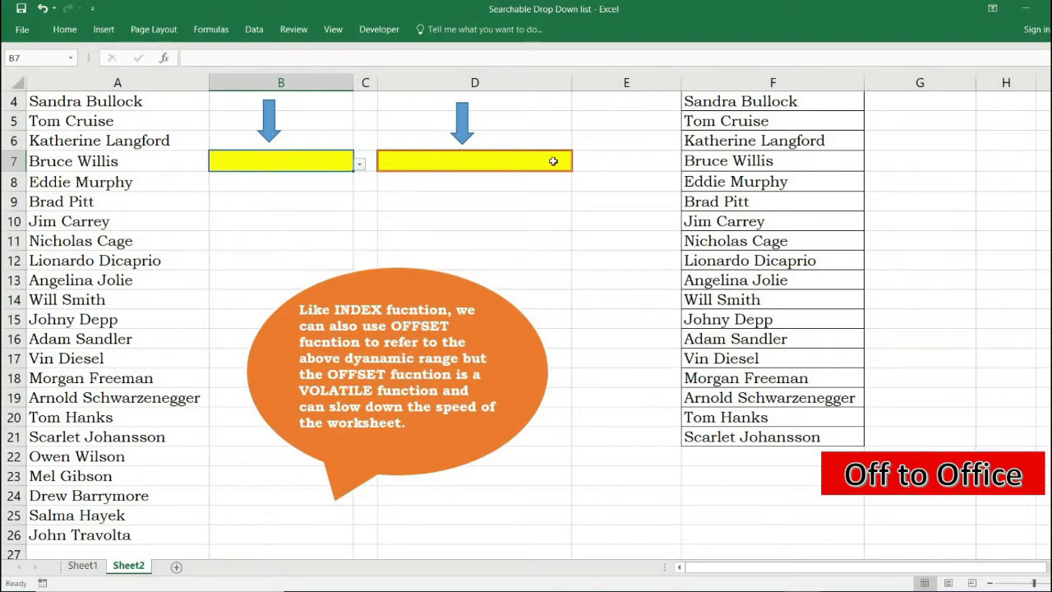
pyautogui.scroll(1, 553, 161)
pyautogui.click(777, 123)
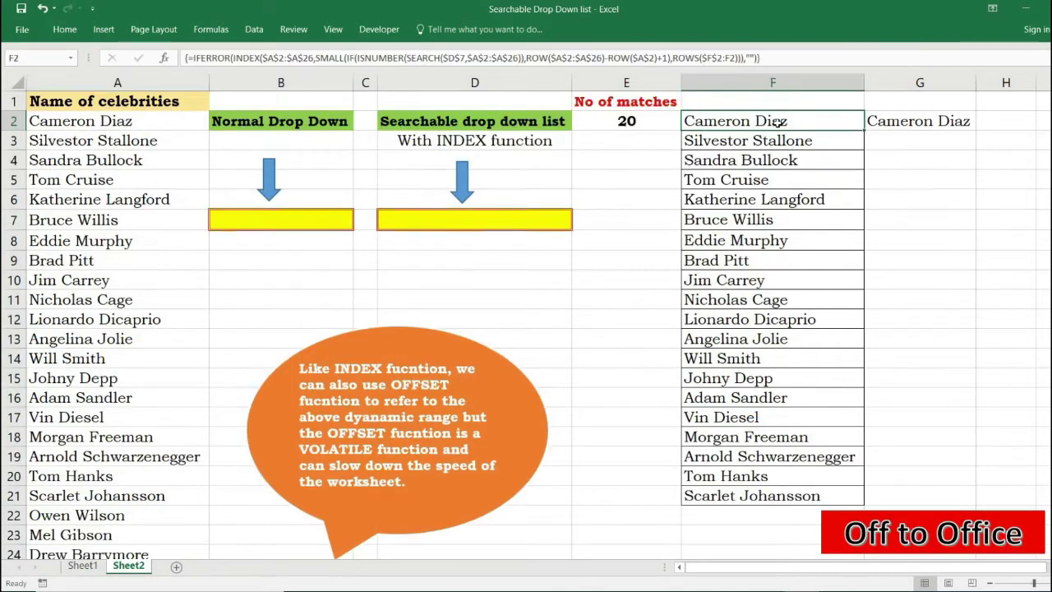
pyautogui.hotkey('ctrl', 'shift', 'Down')
pyautogui.press('Delete')
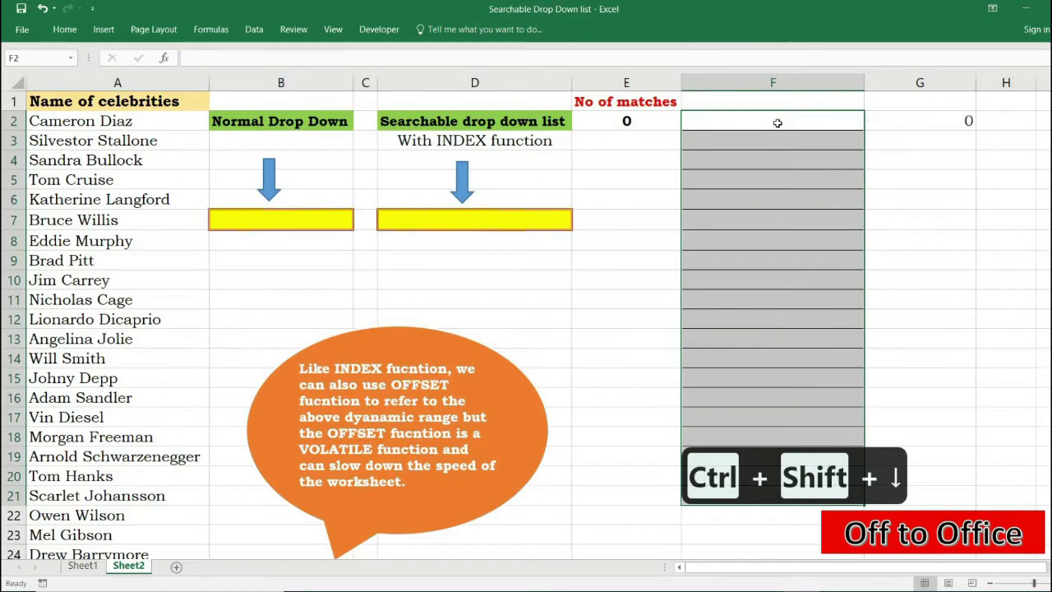
pyautogui.press('Right')
pyautogui.press('Delete')
pyautogui.press('Left')
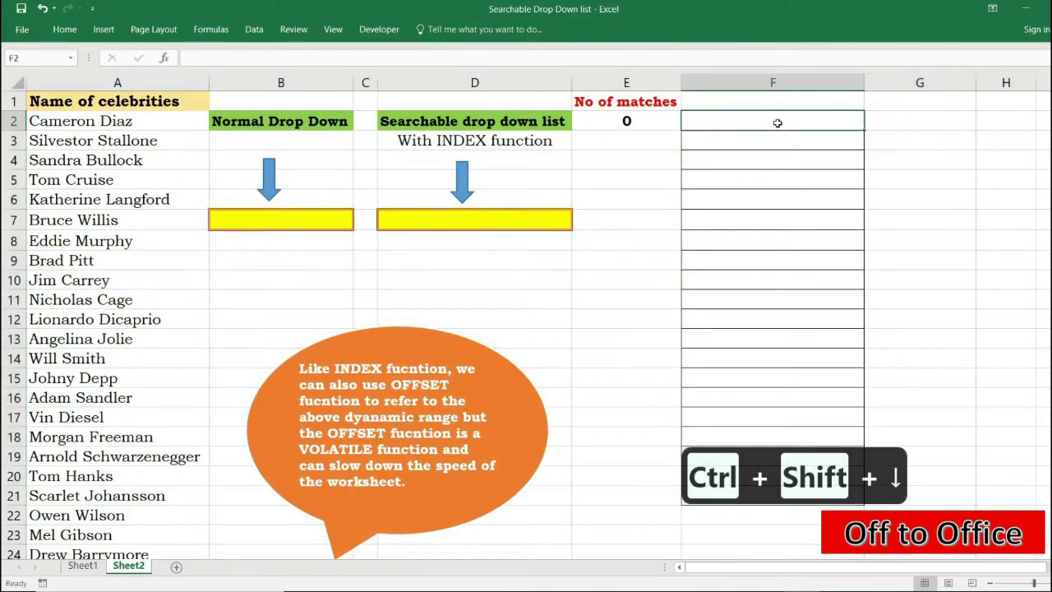
pyautogui.press('Left')
pyautogui.press('Left')
pyautogui.press('Right')
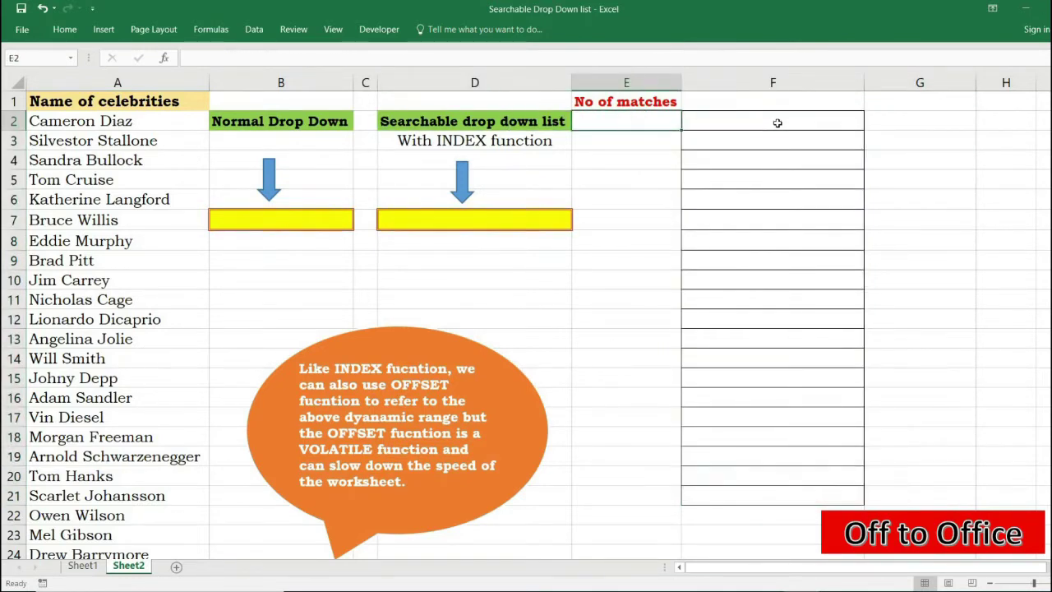
# - Enter the letter j in D7 as the test search term
pyautogui.click(529, 220)
pyautogui.write('j')
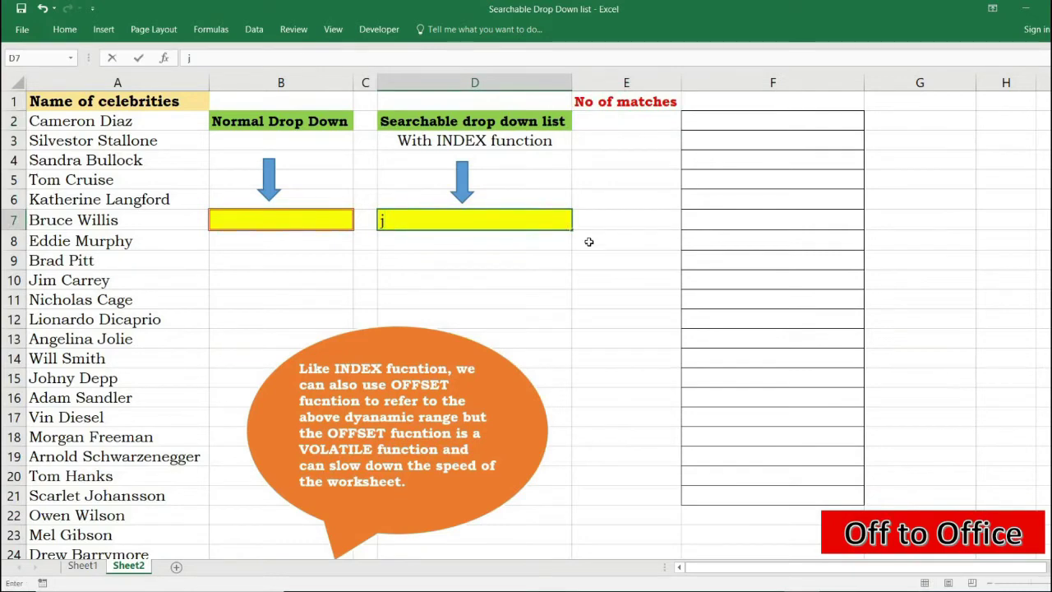
pyautogui.click(591, 247)
pyautogui.click(712, 115)
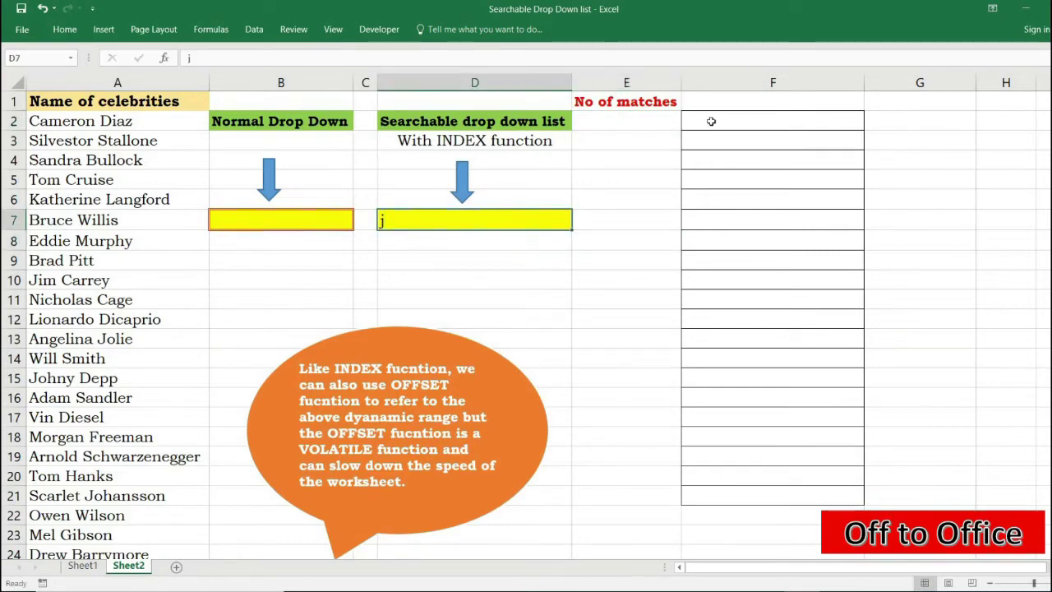
# - Write =SEARCH($D$7,$A$2:$A$26) in F2 without committing it
pyautogui.write('=sear')
pyautogui.press('Tab')
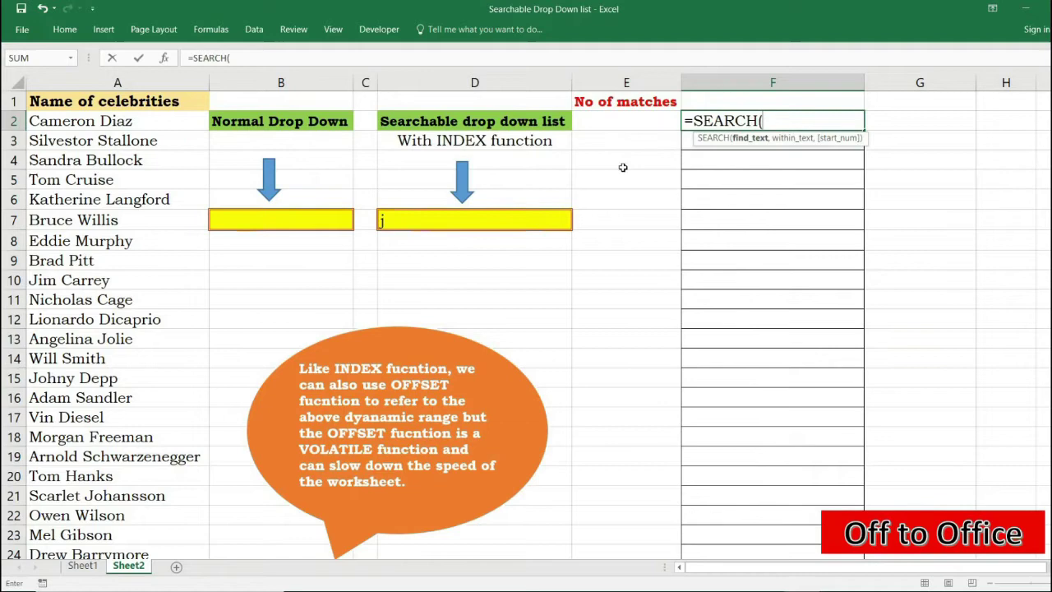
pyautogui.click(547, 219)
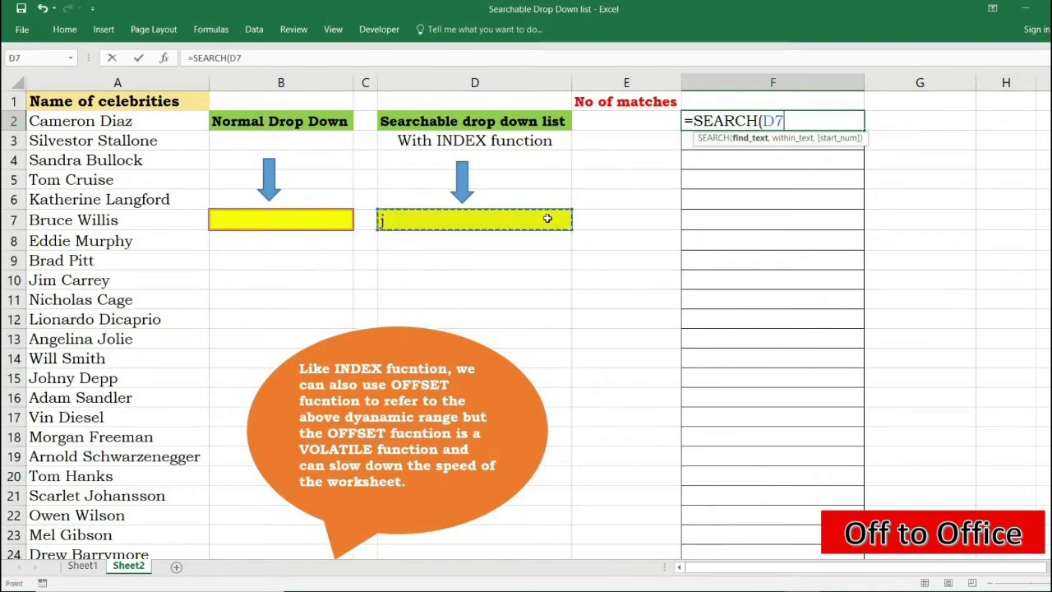
pyautogui.press('F4')
pyautogui.write(',')
pyautogui.click(158, 124)
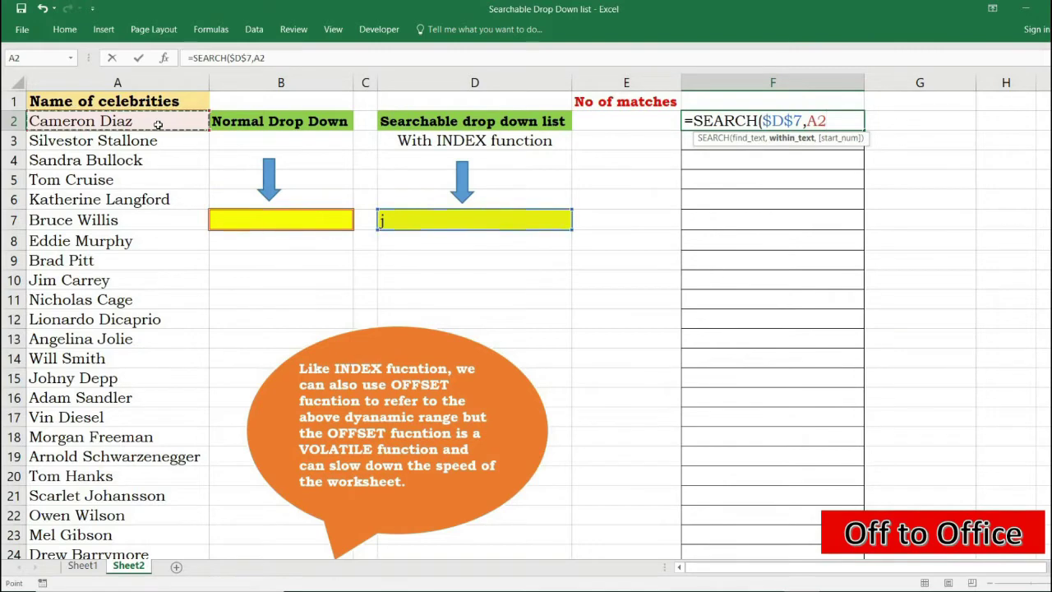
pyautogui.hotkey('ctrl', 'shift', 'Down')
pyautogui.press('F4')
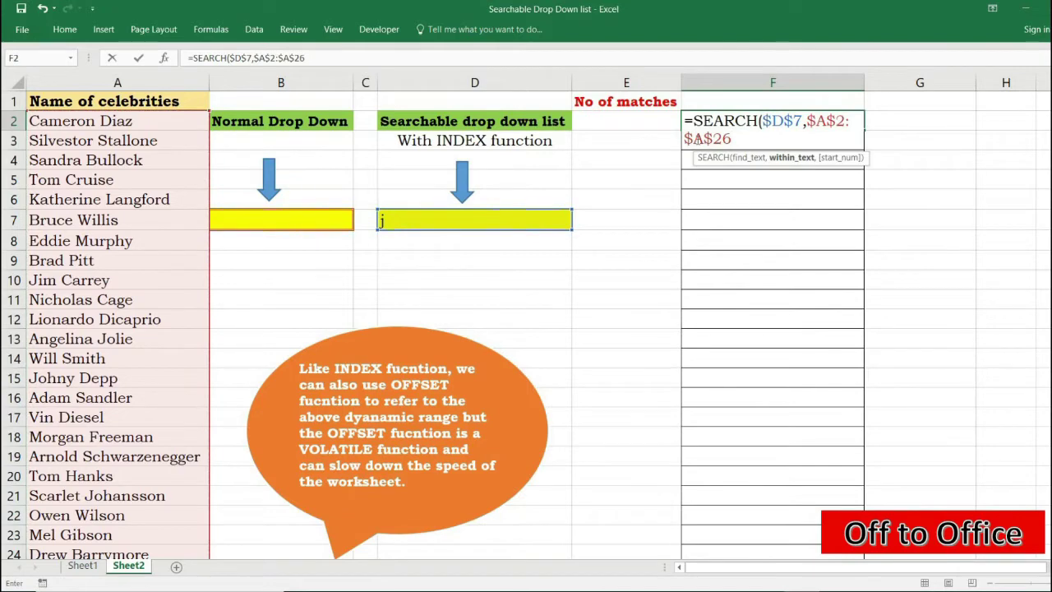
pyautogui.write(')')
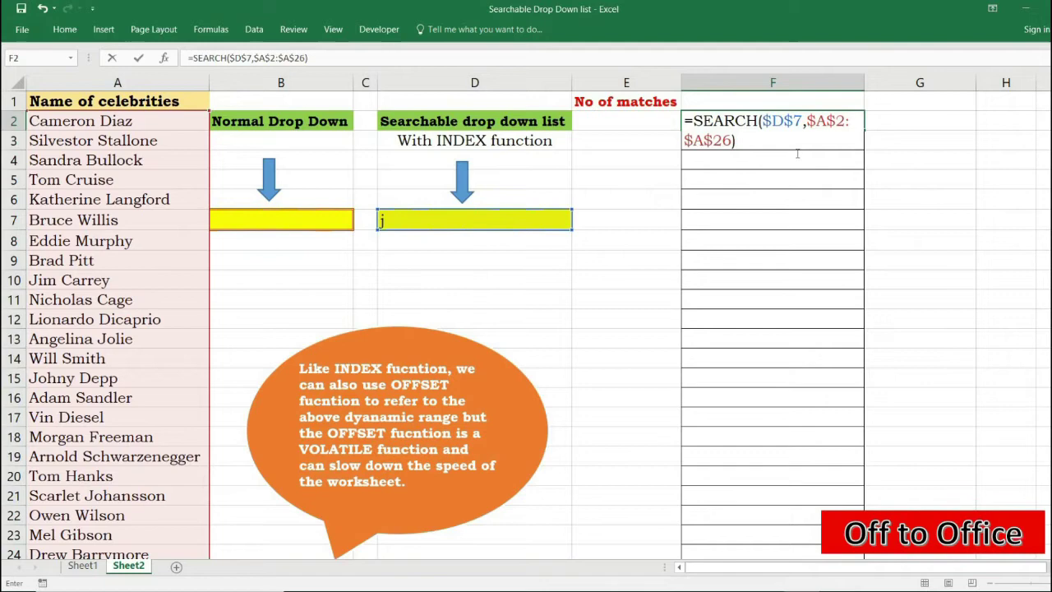
# - Preview the SEARCH result array with F9, then undo back to the formula
pyautogui.moveTo(686, 120); pyautogui.dragTo(796, 153)
pyautogui.press('F9')
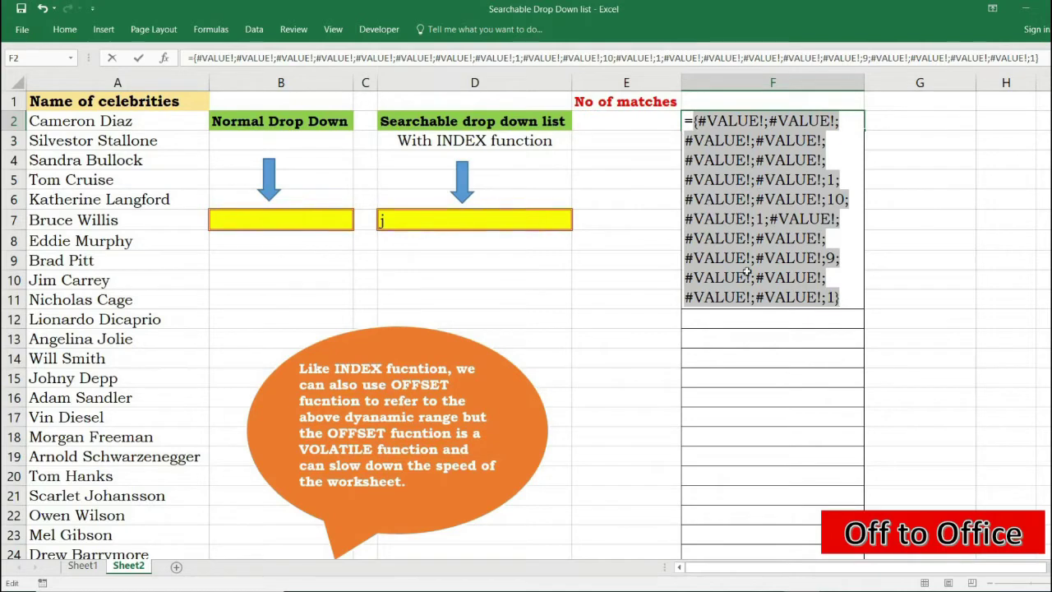
pyautogui.hotkey('ctrl', 'z')
pyautogui.click(692, 121)
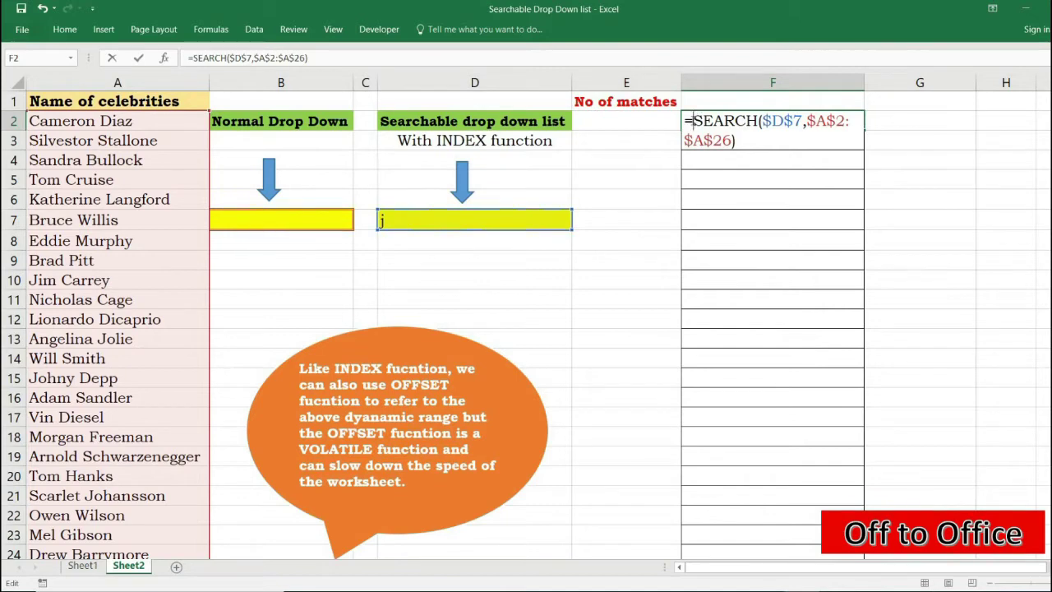
# - Wrap F2's SEARCH inside ISNUMBER( … )
pyautogui.write('inu')
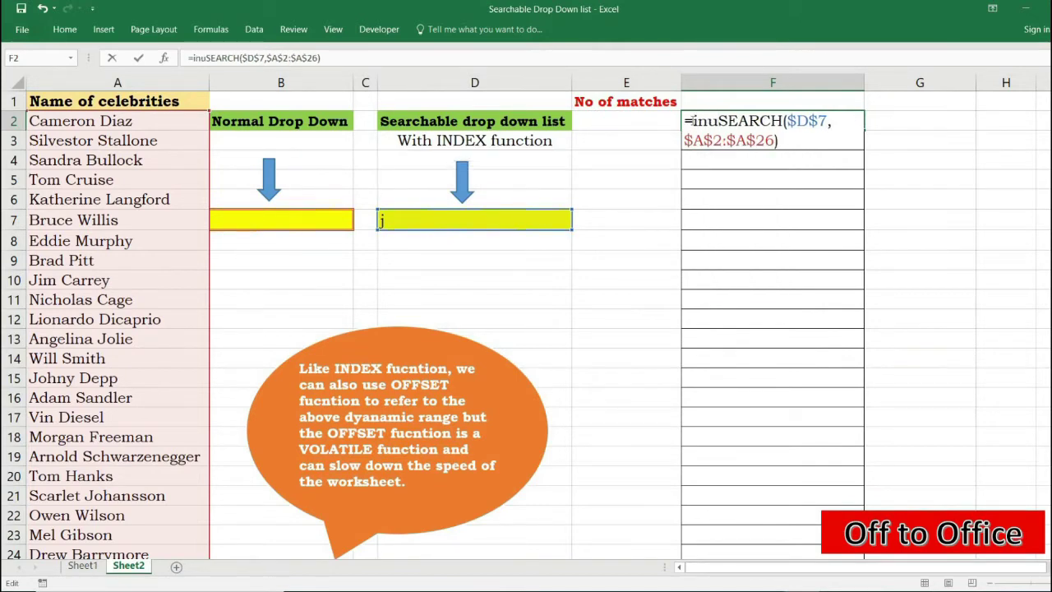
pyautogui.press('BackSpace')
pyautogui.press('BackSpace')
pyautogui.write('snu')
pyautogui.press('Tab')
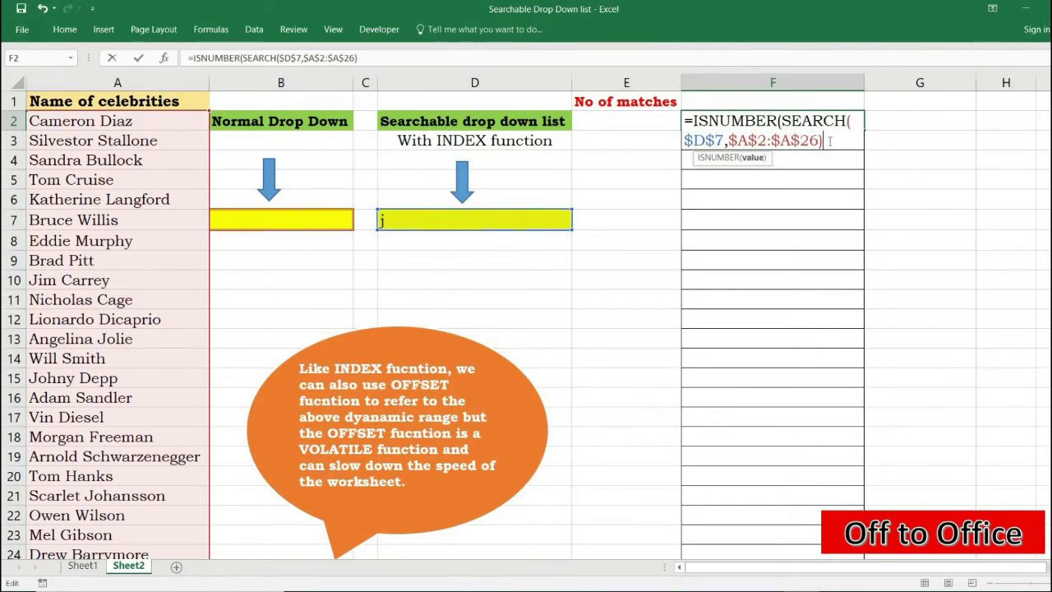
pyautogui.write(')')
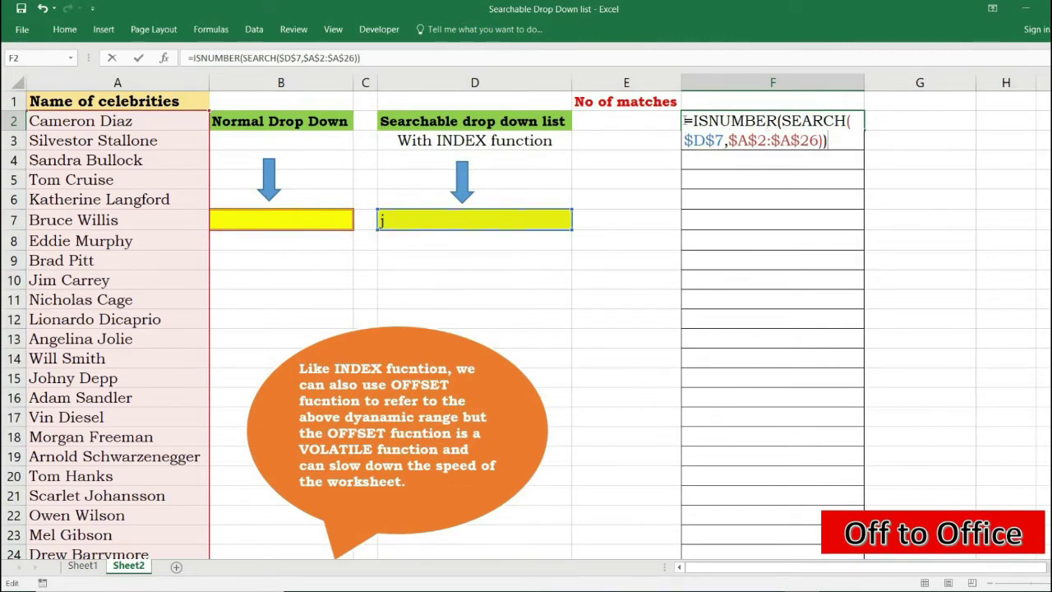
# - Preview the TRUE/FALSE match array with F9, then restore the formula
pyautogui.moveTo(691, 121); pyautogui.dragTo(828, 141)
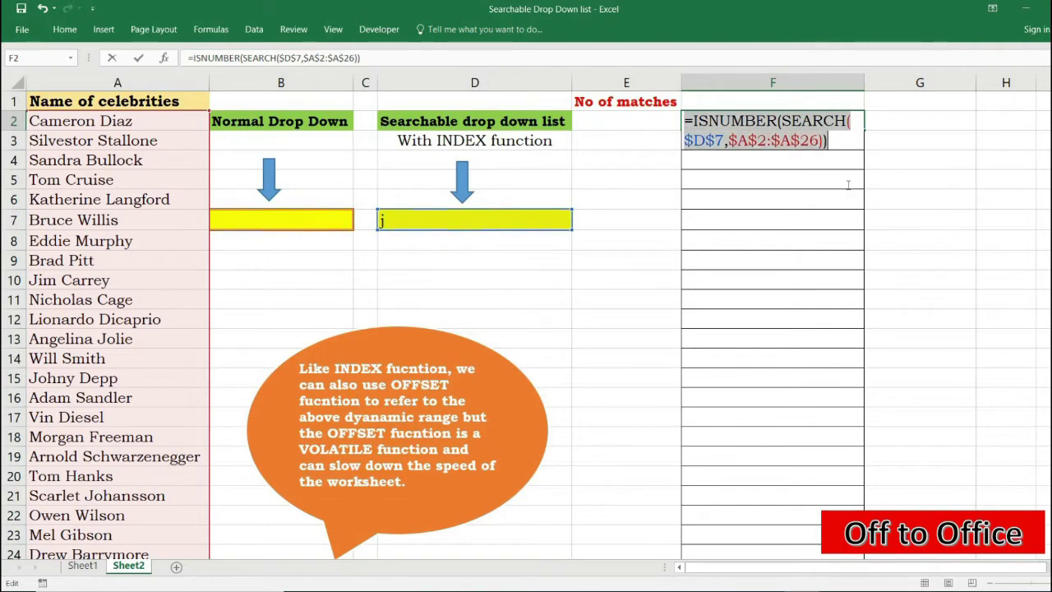
pyautogui.press('F9')
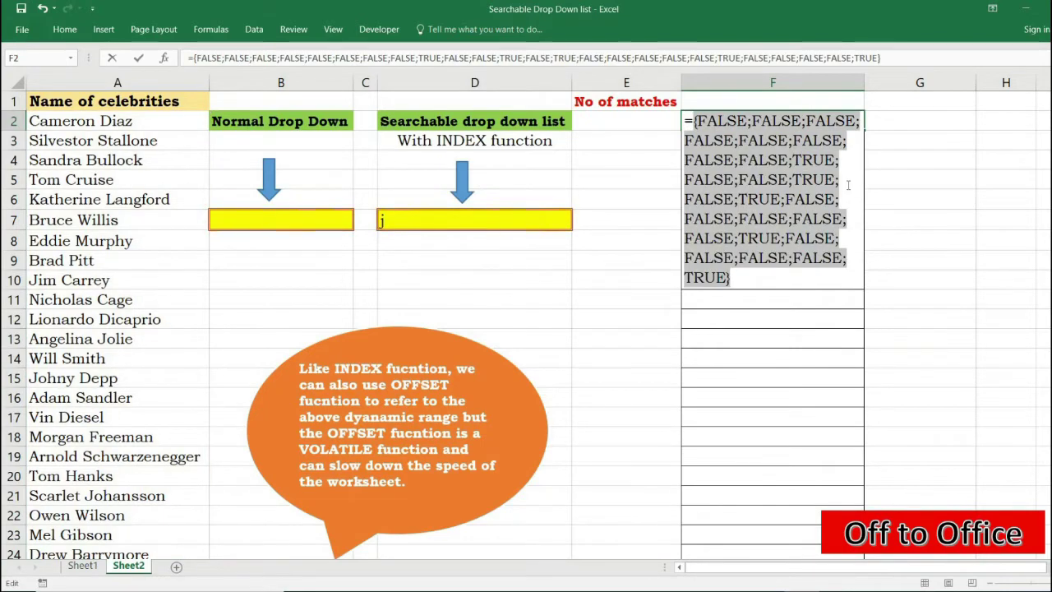
pyautogui.hotkey('ctrl', 'z')
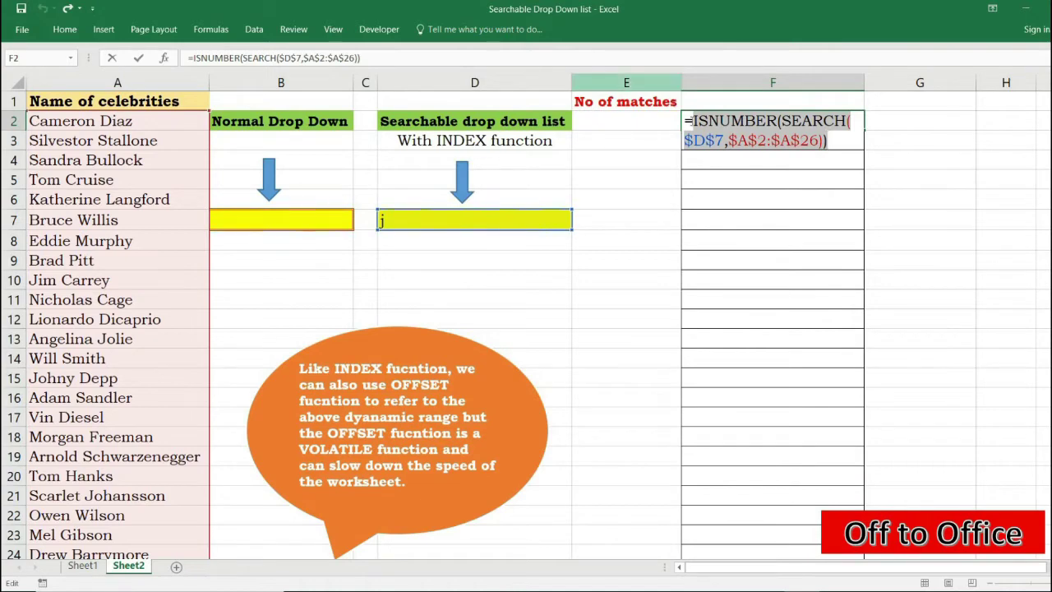
pyautogui.click(696, 142)
# - Wrap the test in IF returning ROW($A$2:$A$26)-ROW($A$2)+1 for matches
pyautogui.write('IF(')
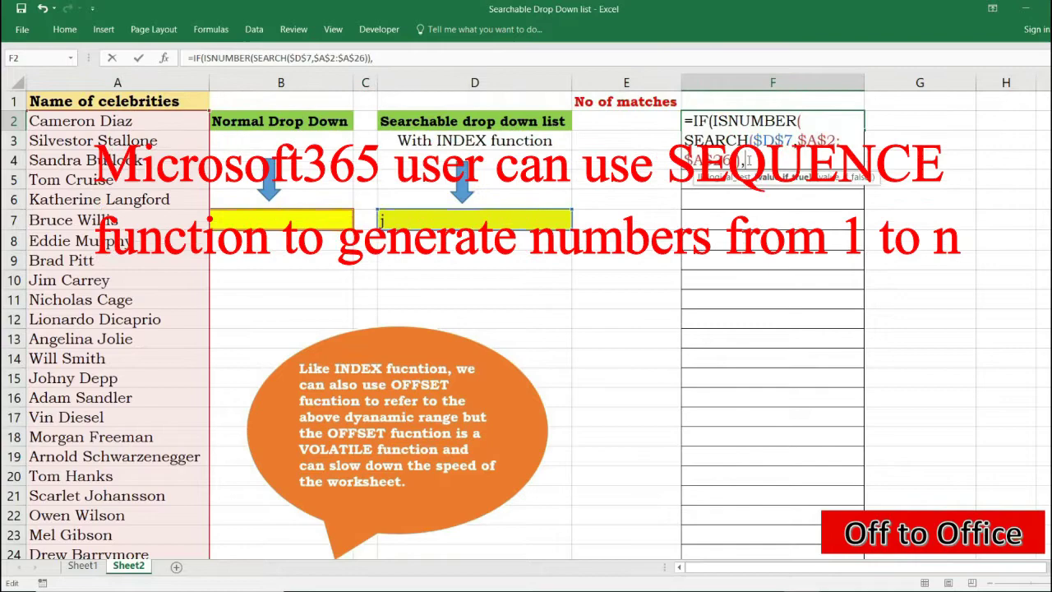
pyautogui.write(',row')
pyautogui.press('Tab')
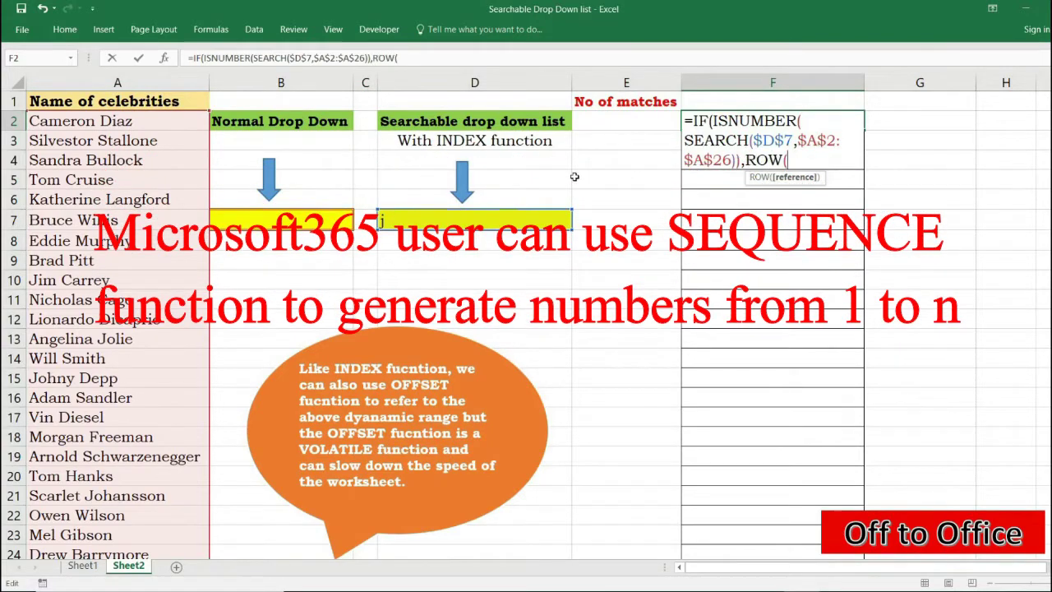
pyautogui.click(186, 124)
pyautogui.hotkey('ctrl', 'shift', 'Down')
pyautogui.press('F4')
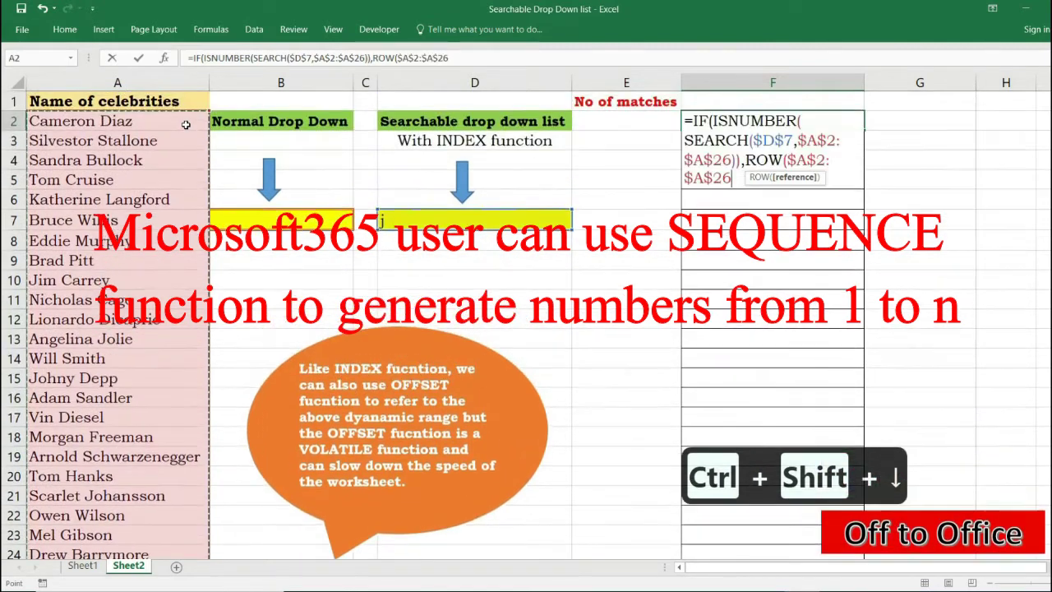
pyautogui.write(')-r')
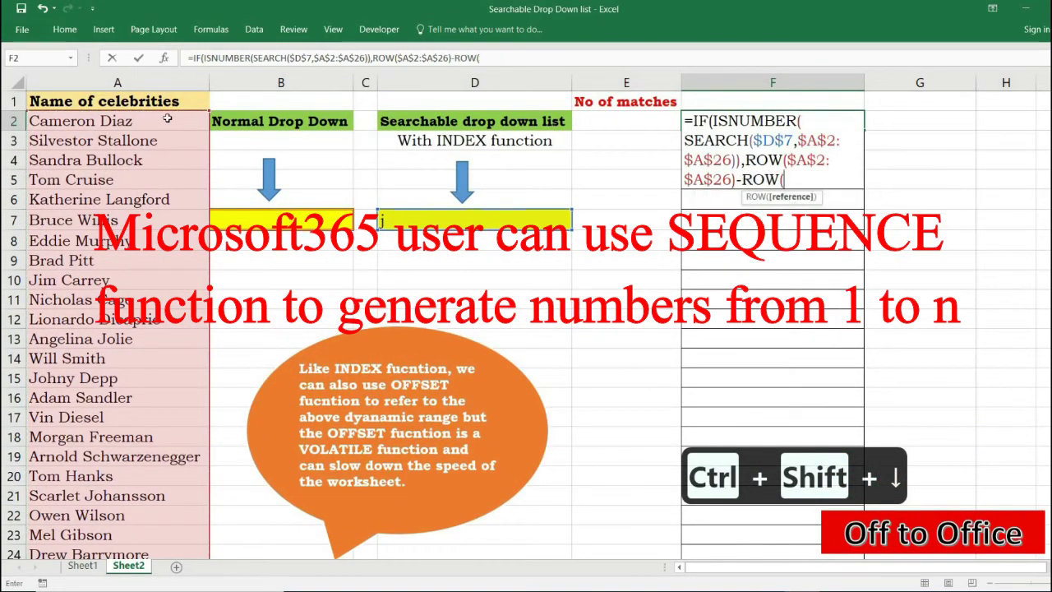
pyautogui.click(120, 120)
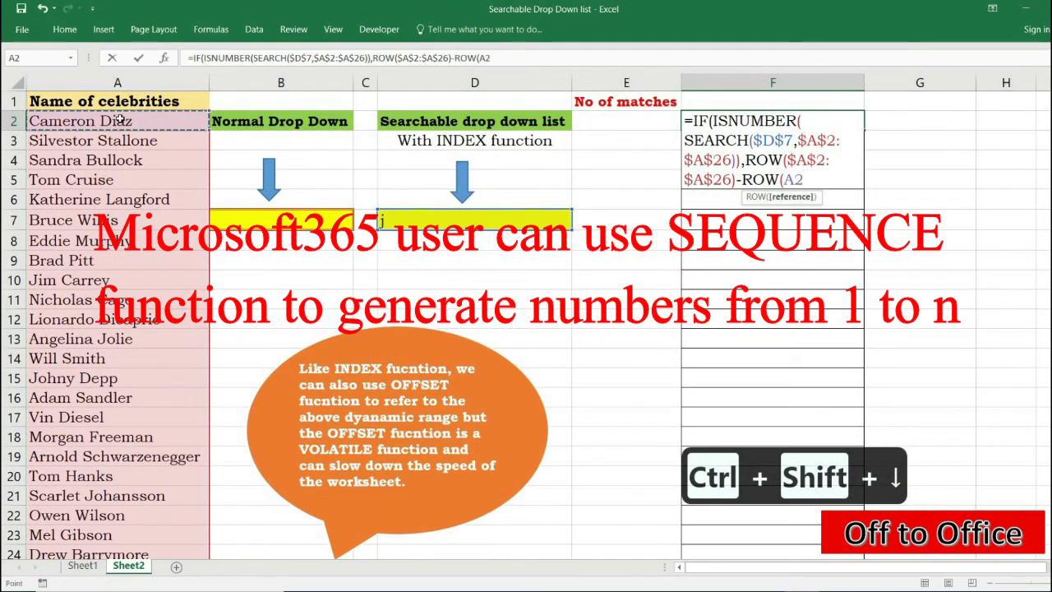
pyautogui.press('F4')
pyautogui.write(')+1')
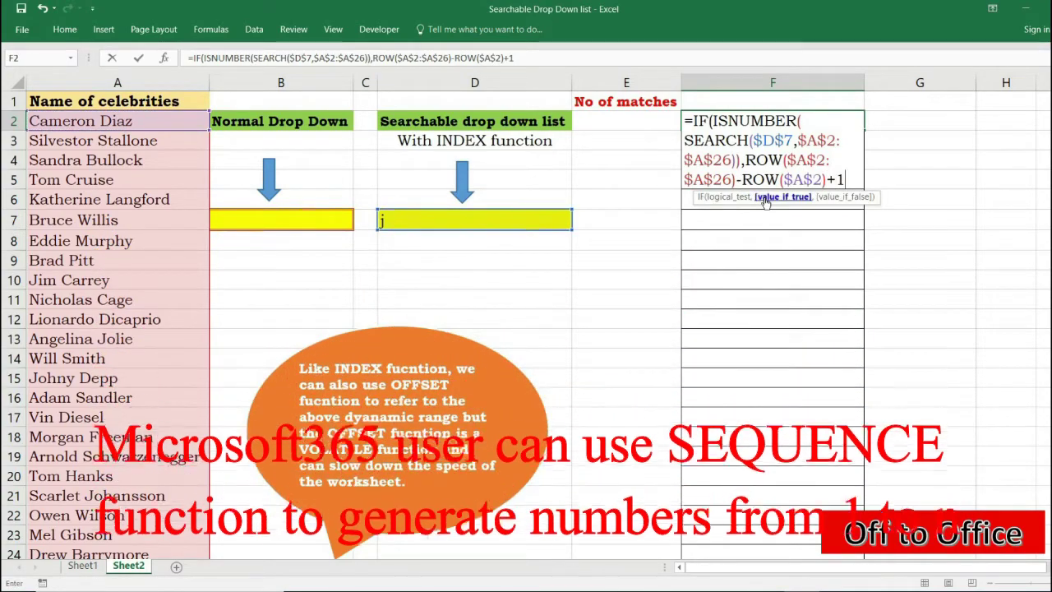
# - Preview the position numbers 1 to 25, then commit F2 as an array formula
pyautogui.hotkey('shift', 'Left')
pyautogui.hotkey('shift', 'Left')
pyautogui.hotkey('shift', 'Left')
pyautogui.hotkey('shift', 'Left')
pyautogui.hotkey('shift', 'Left')
pyautogui.hotkey('shift', 'Left')
pyautogui.hotkey('shift', 'Left')
pyautogui.hotkey('shift', 'Left')
pyautogui.hotkey('shift', 'Left')
pyautogui.hotkey('shift', 'Left')
pyautogui.hotkey('shift', 'Left')
pyautogui.hotkey('shift', 'Left')
pyautogui.hotkey('shift', 'Left')
pyautogui.hotkey('shift', 'Left')
pyautogui.hotkey('shift', 'Left')
pyautogui.hotkey('shift', 'Left')
pyautogui.hotkey('shift', 'Left')
pyautogui.hotkey('shift', 'Left')
pyautogui.hotkey('shift', 'Left')
pyautogui.hotkey('shift', 'Left')
pyautogui.press('F9')
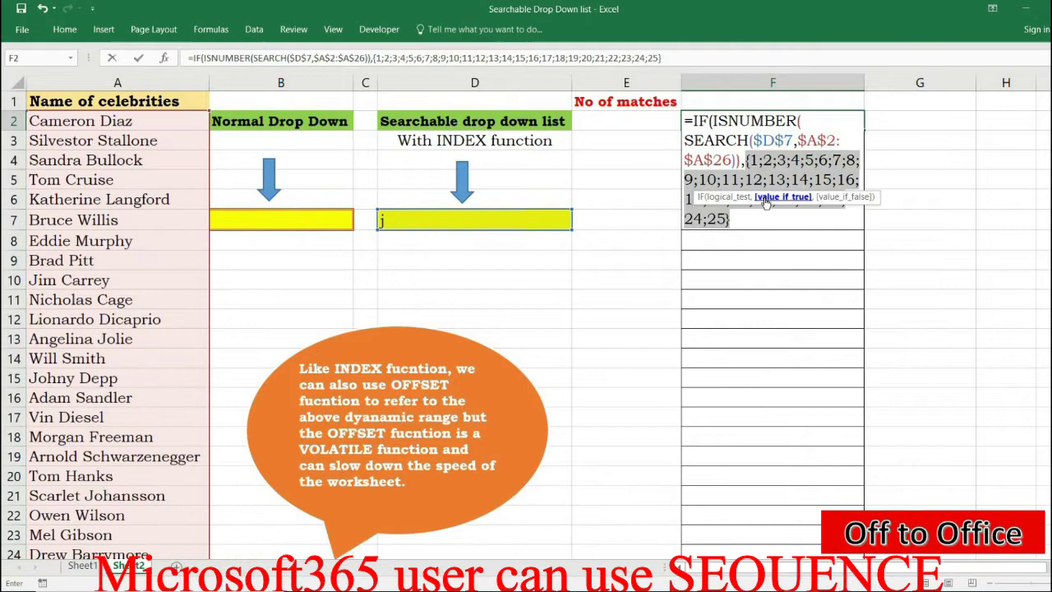
pyautogui.hotkey('ctrl', 'z')
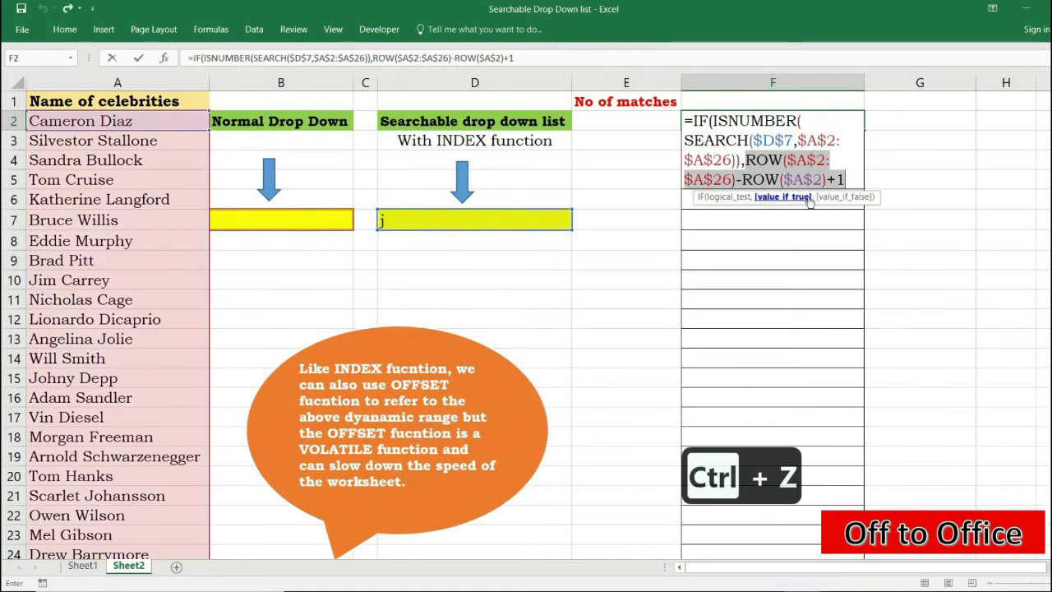
pyautogui.click(853, 181)
pyautogui.hotkey('ctrl', 'shift', 'Return')
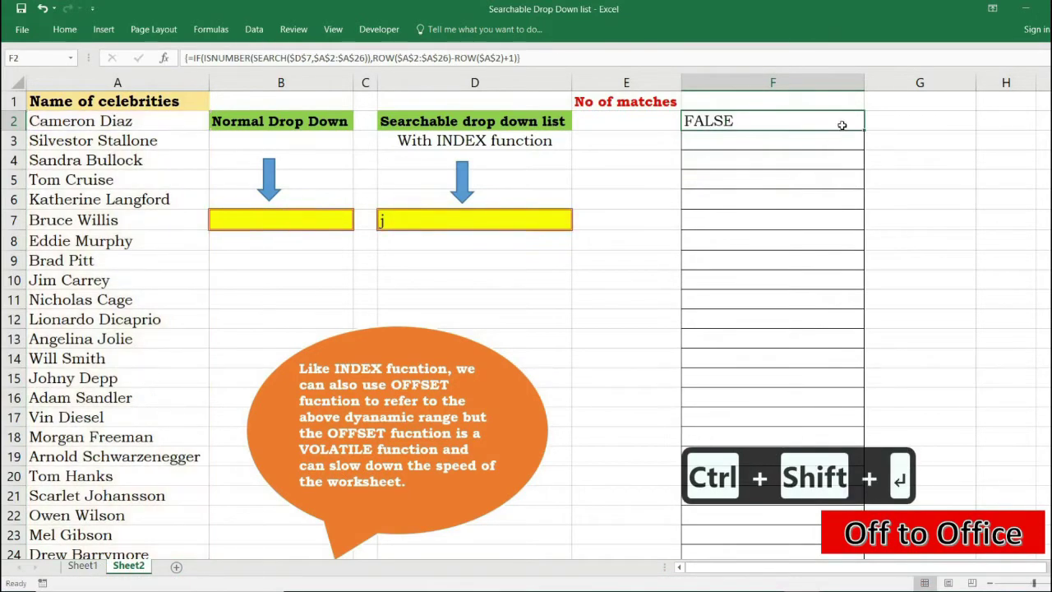
# - Reopen F2 and preview the matching position numbers array with F9, then undo
pyautogui.doubleClick(786, 121)
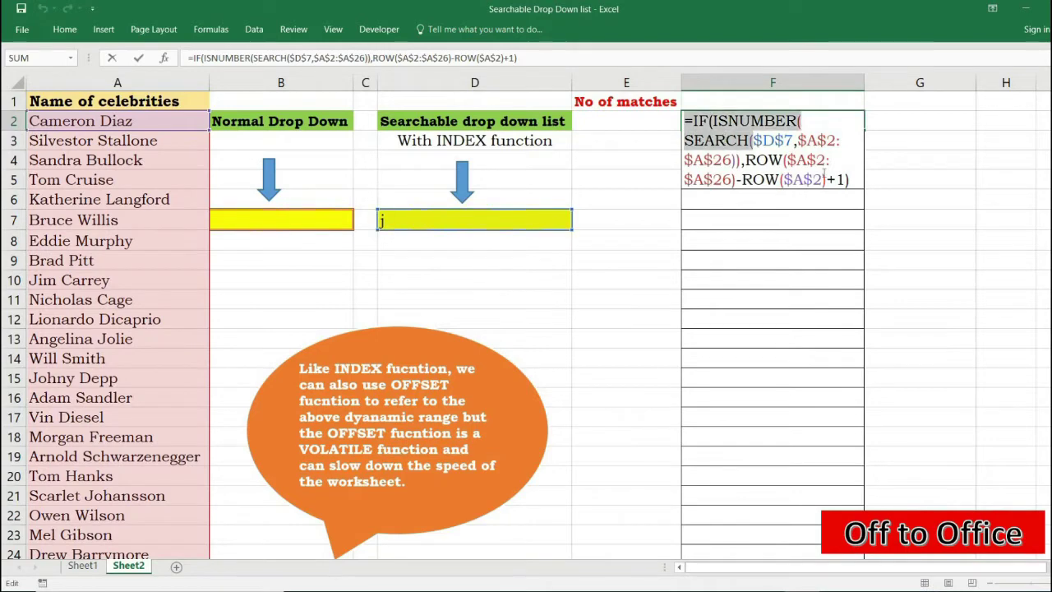
pyautogui.moveTo(824, 173); pyautogui.dragTo(858, 188)
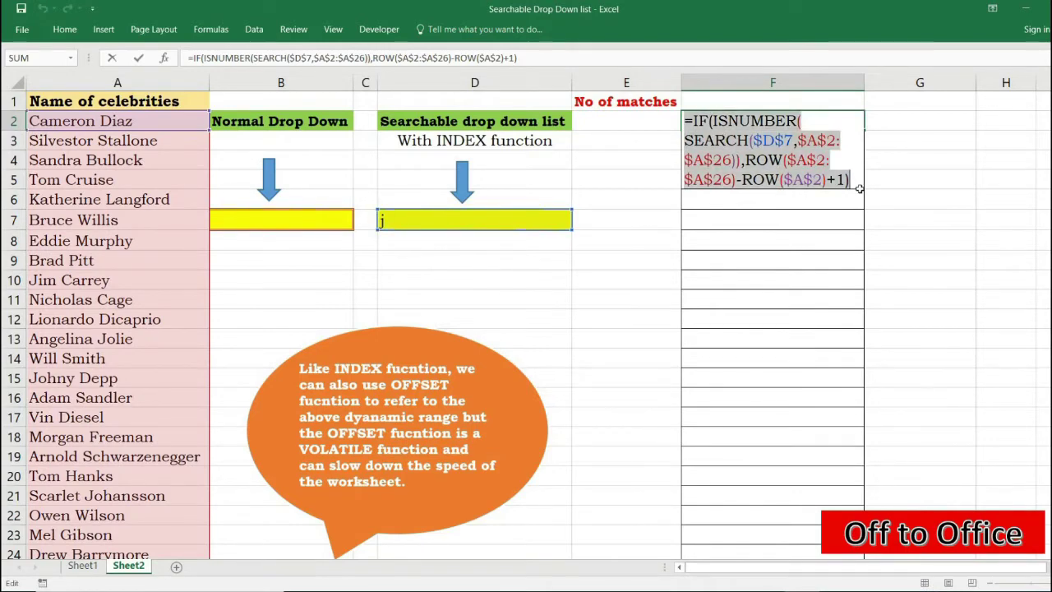
pyautogui.press('F9')
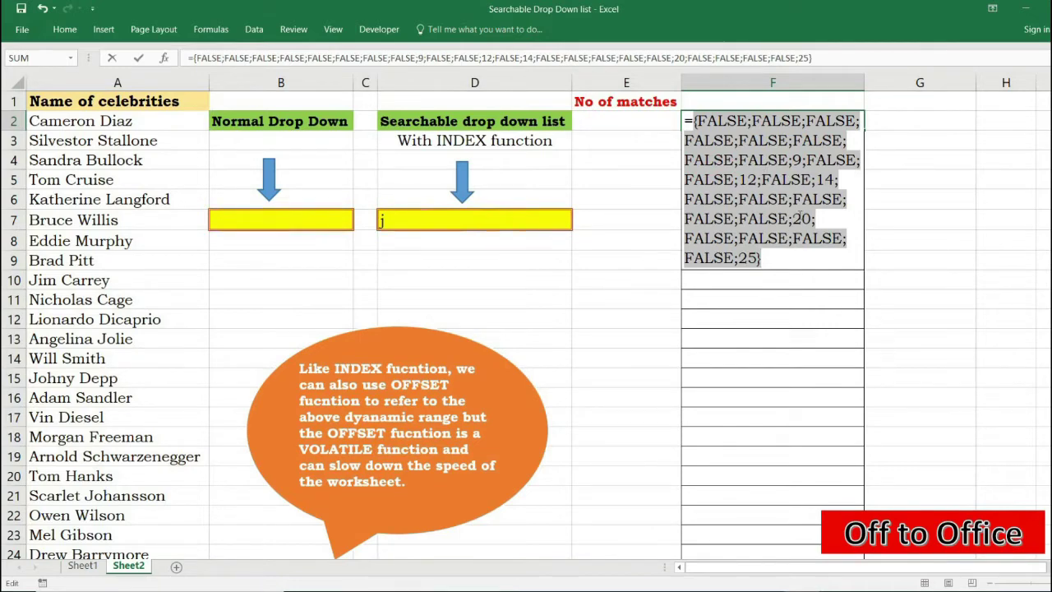
pyautogui.hotkey('ctrl', 'z')
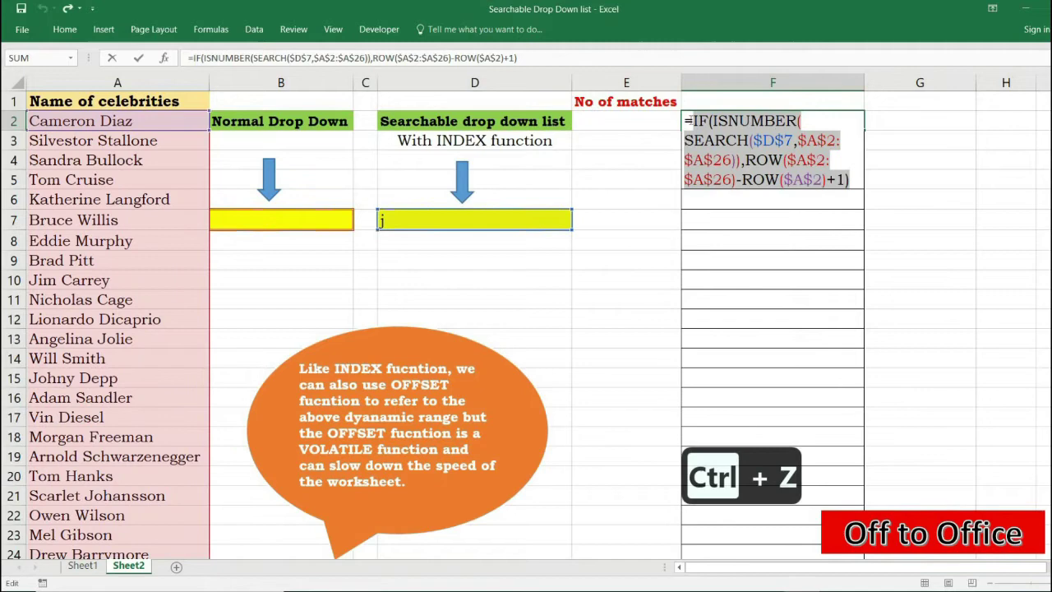
# - Wrap the IF in SMALL with k = ROWS($F$2:F2) and array-commit F2, returning 9
pyautogui.click(694, 121)
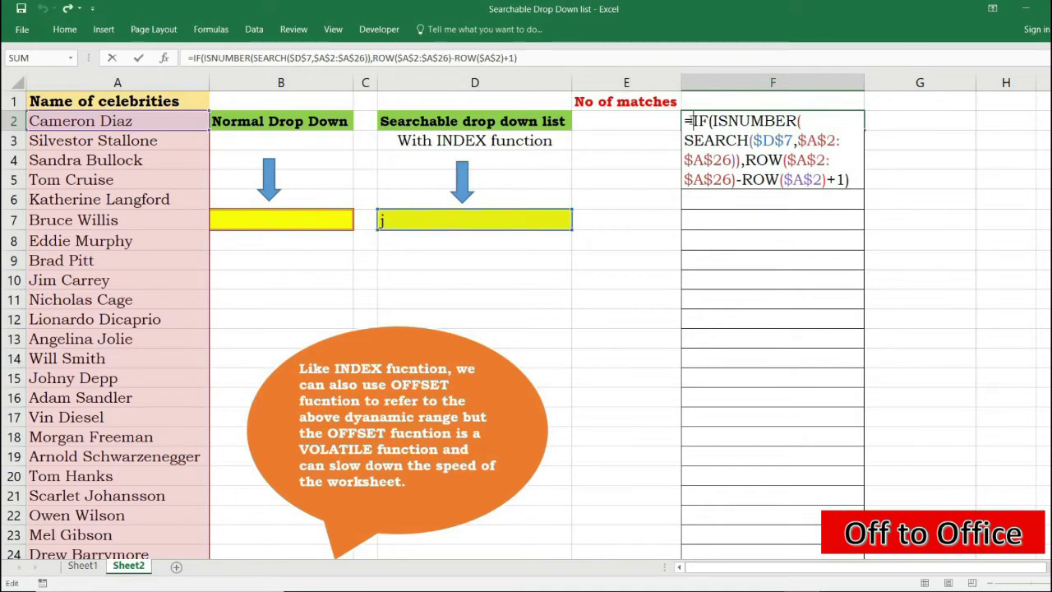
pyautogui.write('sma')
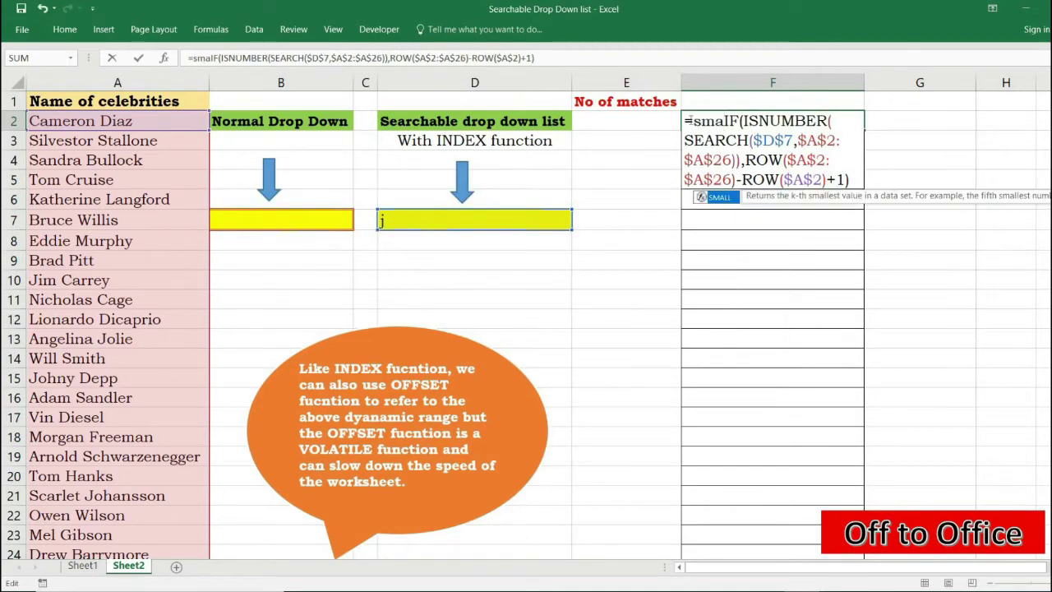
pyautogui.press('Tab')
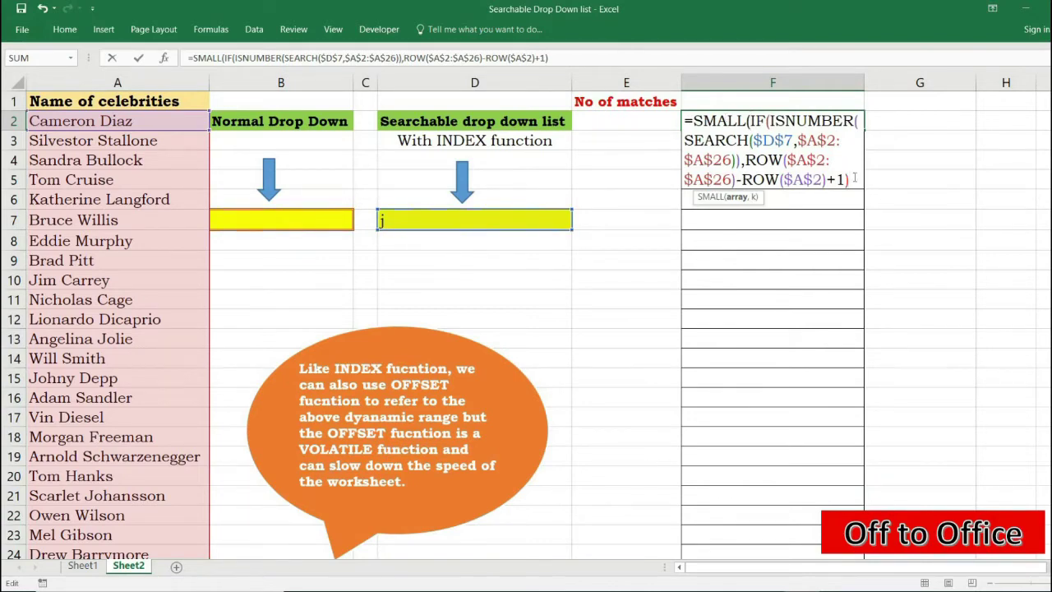
pyautogui.write(',')
pyautogui.write('rows')
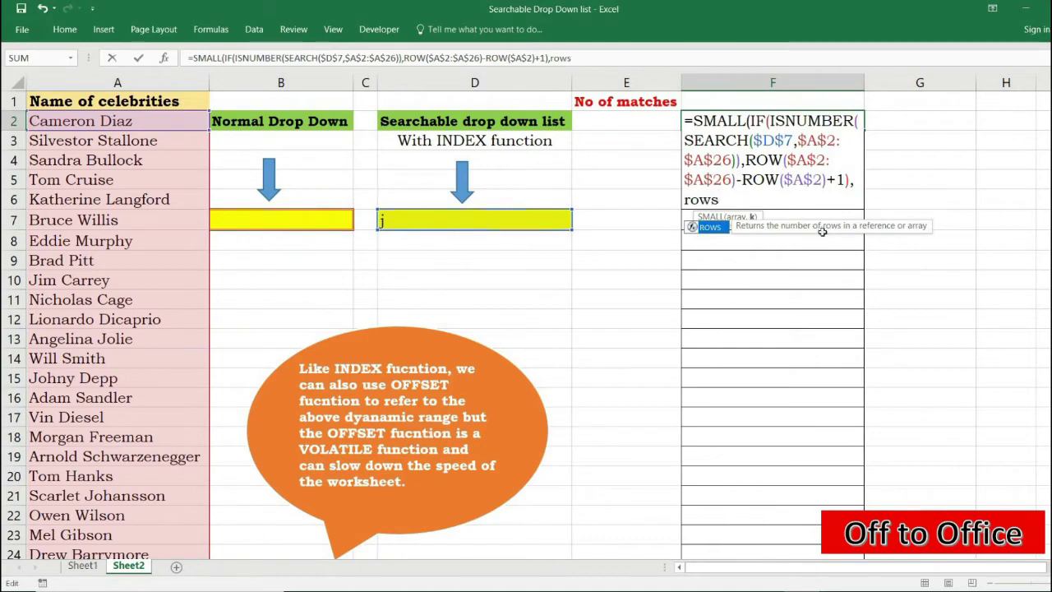
pyautogui.press('Tab')
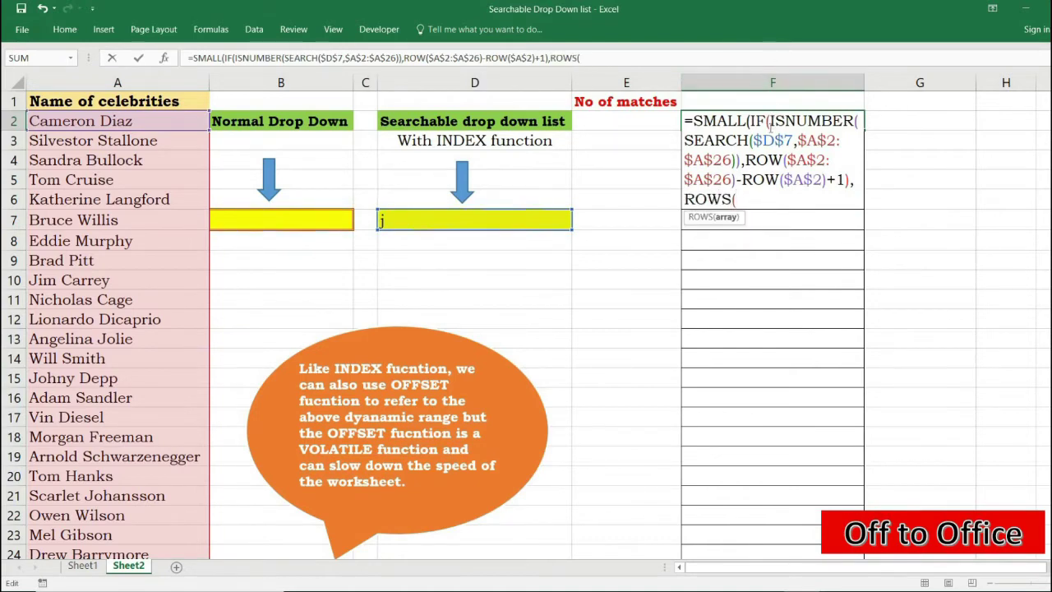
pyautogui.write('f2')
pyautogui.press('F4')
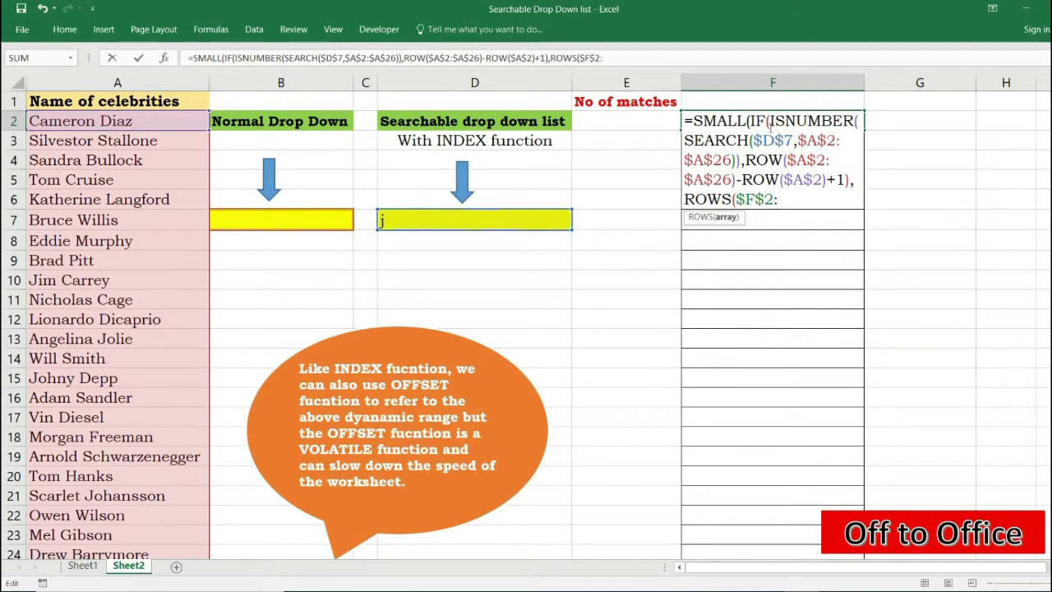
pyautogui.write(':f2)')
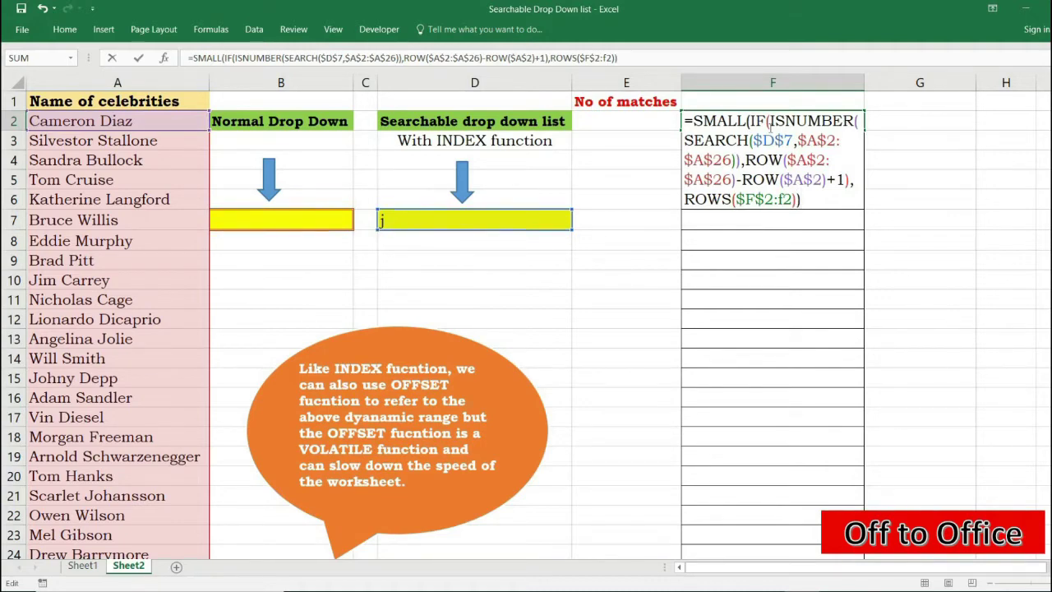
pyautogui.hotkey('ctrl', 'shift', 'Return')
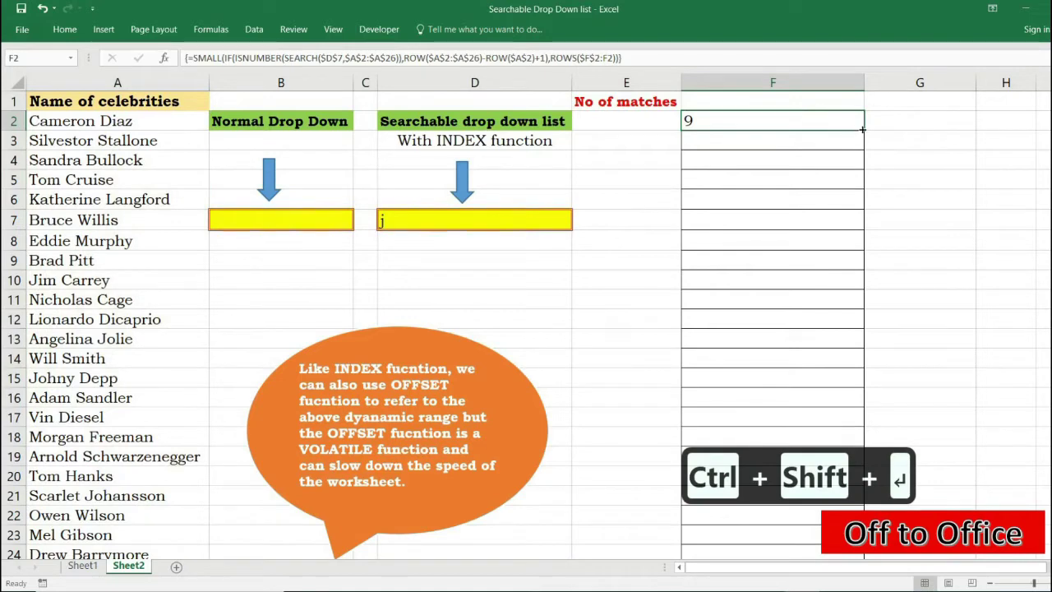
# - Copy the match-position formula down column F, then begin wrapping F2 in INDEX
pyautogui.moveTo(863, 129); pyautogui.dragTo(849, 351)
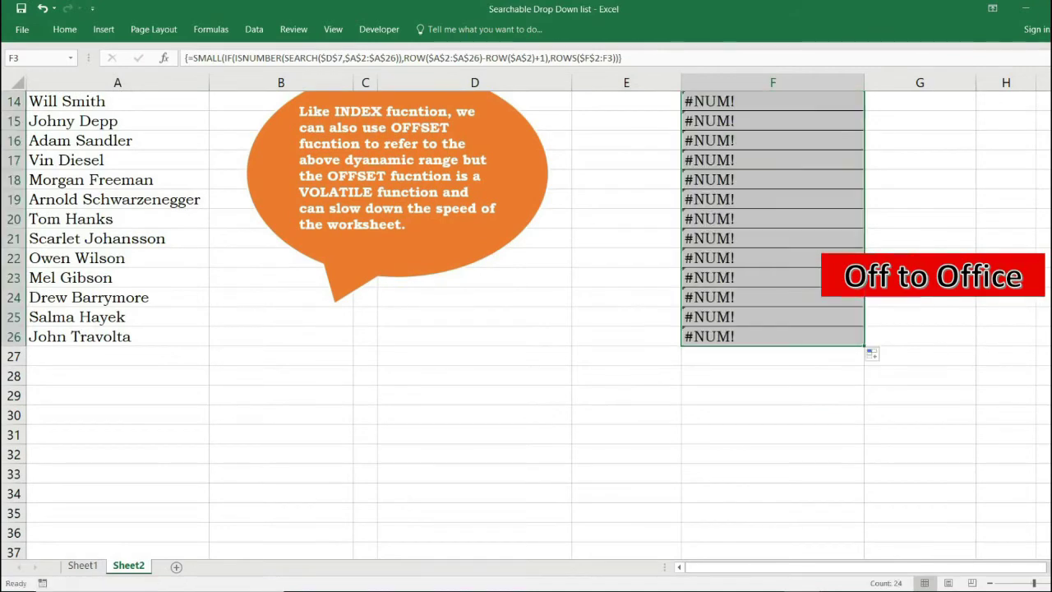
pyautogui.scroll(5, 981, 353)
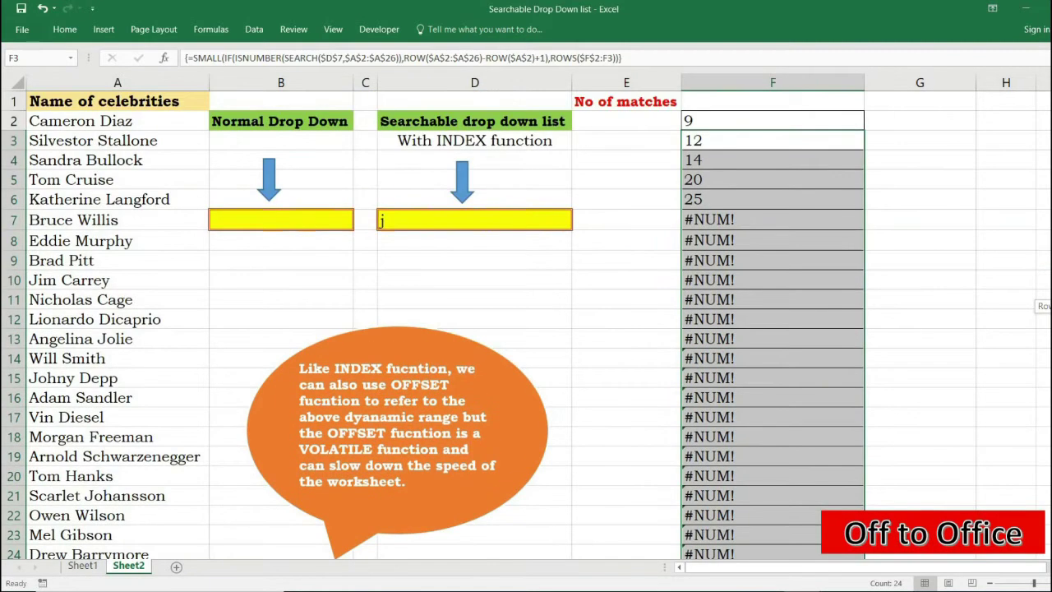
pyautogui.doubleClick(688, 121)
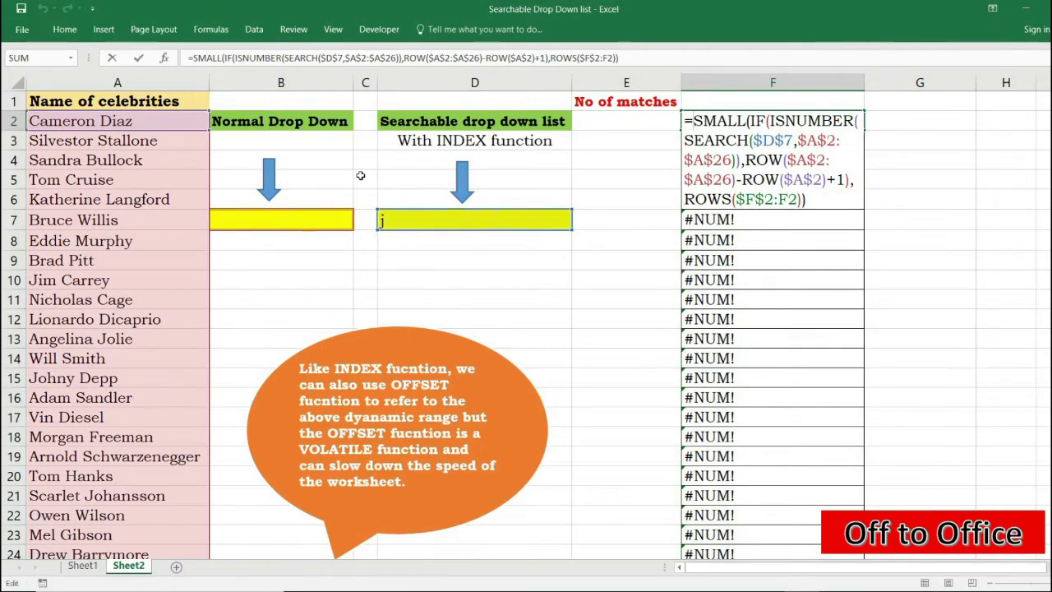
pyautogui.write('inde')
pyautogui.press('Tab')
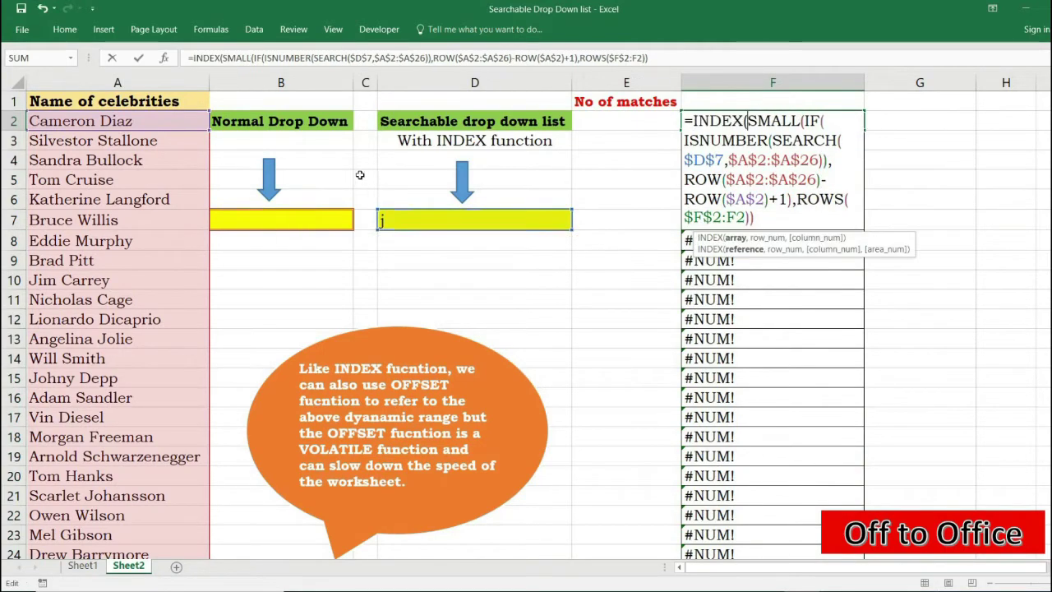
# - Point INDEX at $A$2:$A$26, array-commit F2, and fill it down column F
pyautogui.click(150, 121)
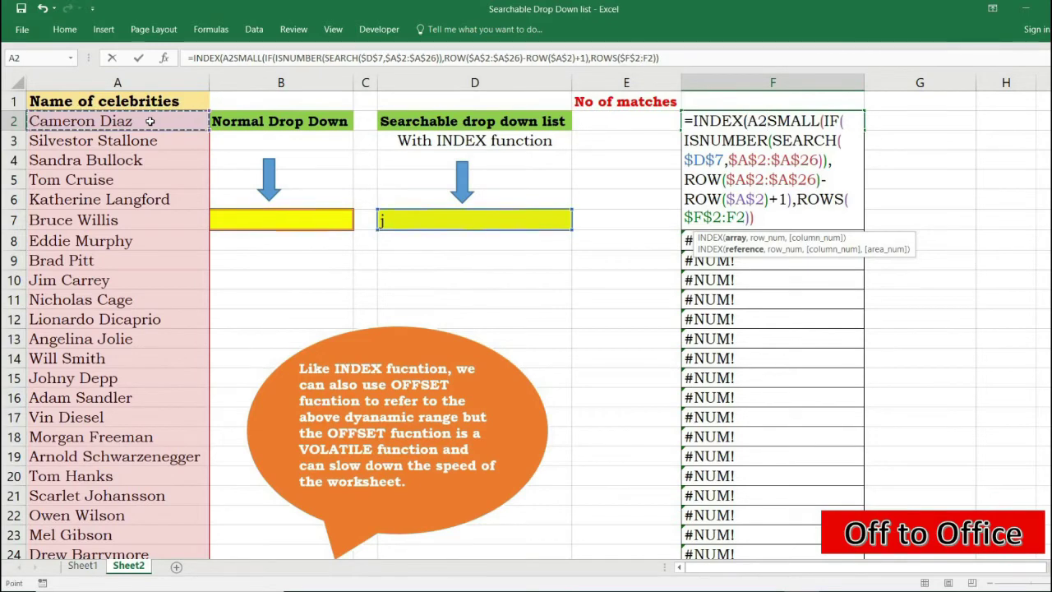
pyautogui.hotkey('ctrl', 'shift', 'Down')
pyautogui.press('F4')
pyautogui.write(',')
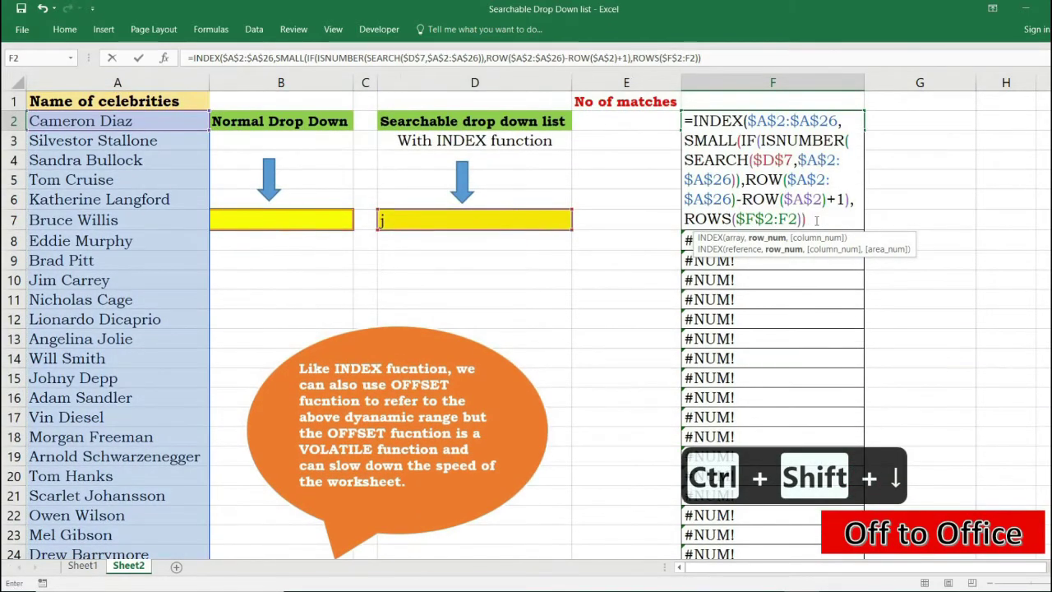
pyautogui.write(')')
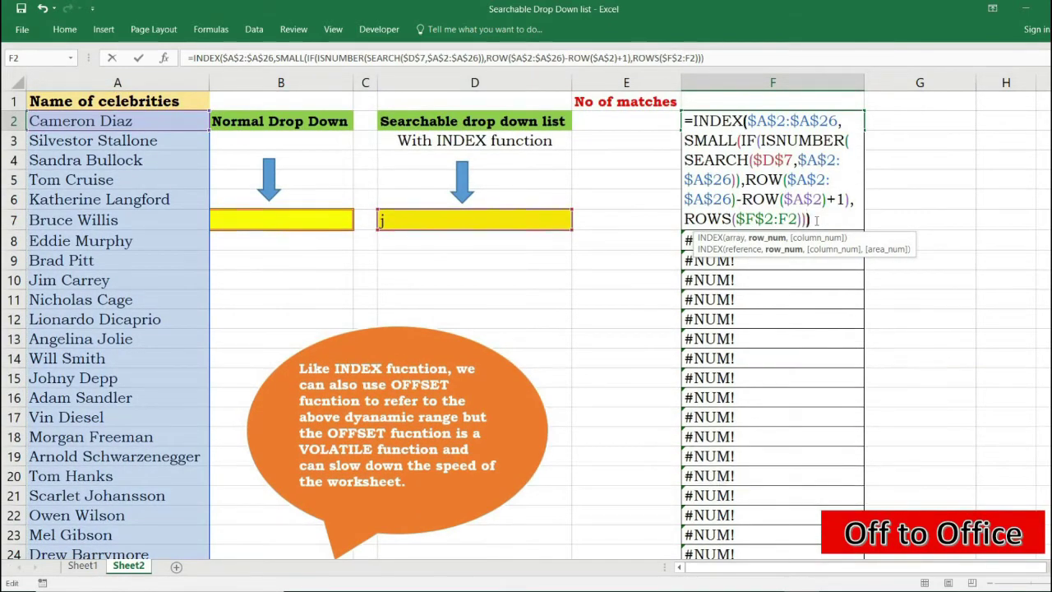
pyautogui.hotkey('ctrl', 'shift', 'Return')
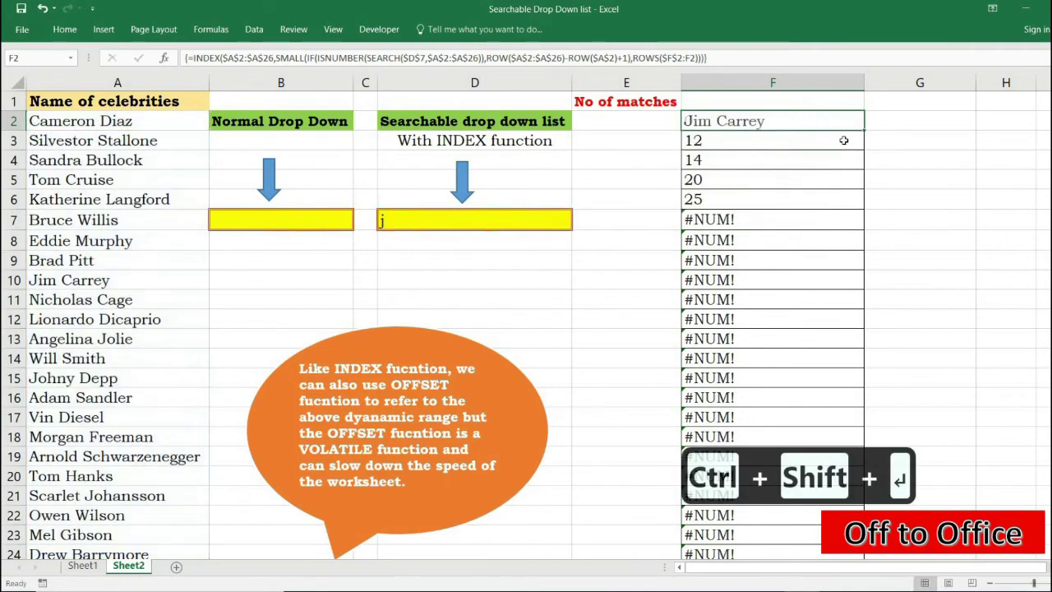
pyautogui.doubleClick(863, 129)
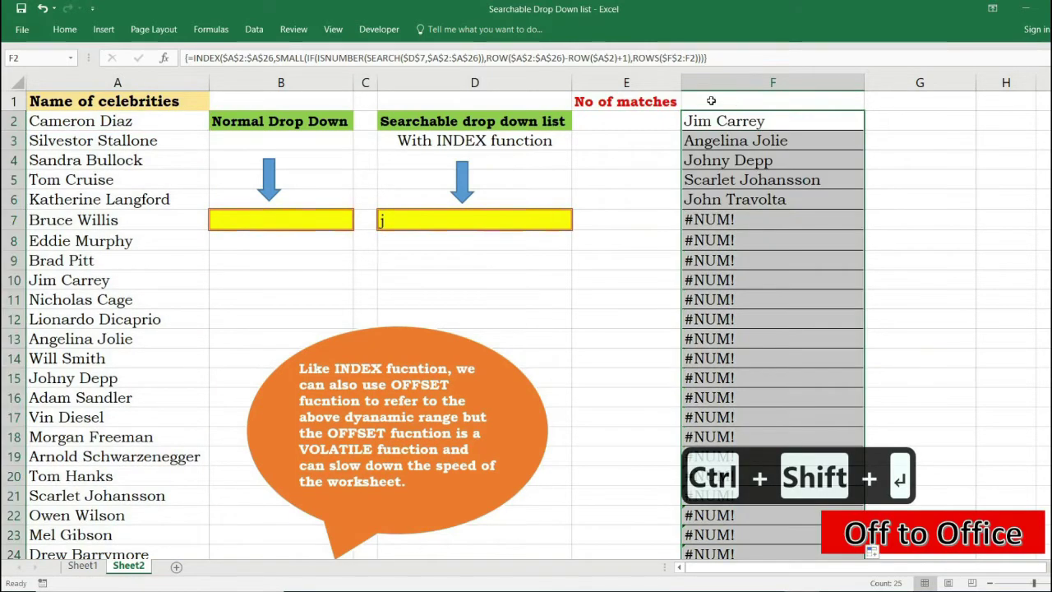
pyautogui.doubleClick(694, 121)
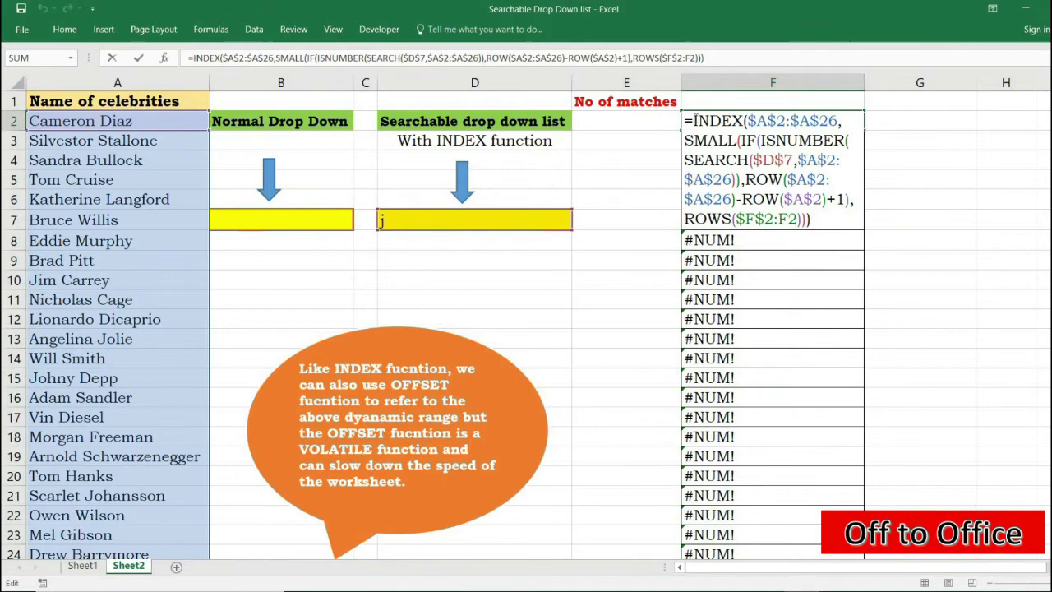
# - Wrap F2's formula in IFERROR(…,"") as an array formula and fill it down column F
pyautogui.write('ifer')
pyautogui.press('Tab')
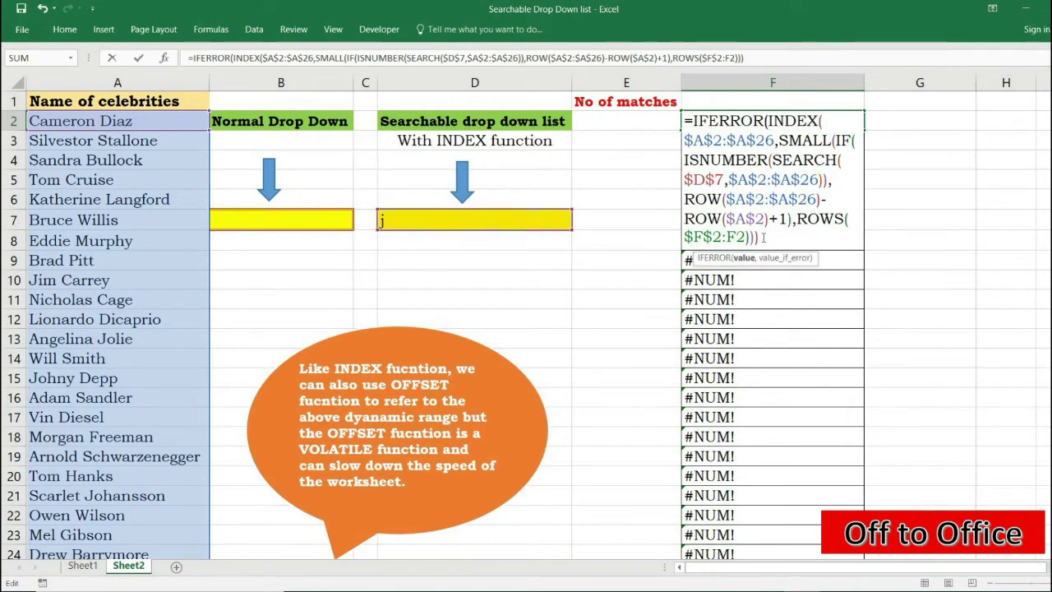
pyautogui.write(',')
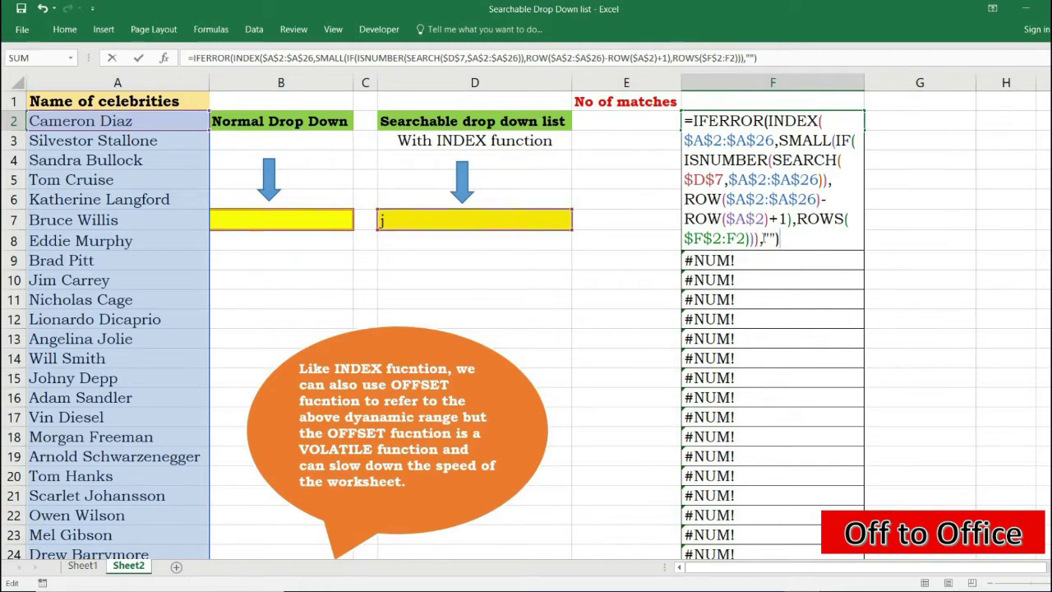
pyautogui.hotkey('ctrl', 'shift', 'Return')
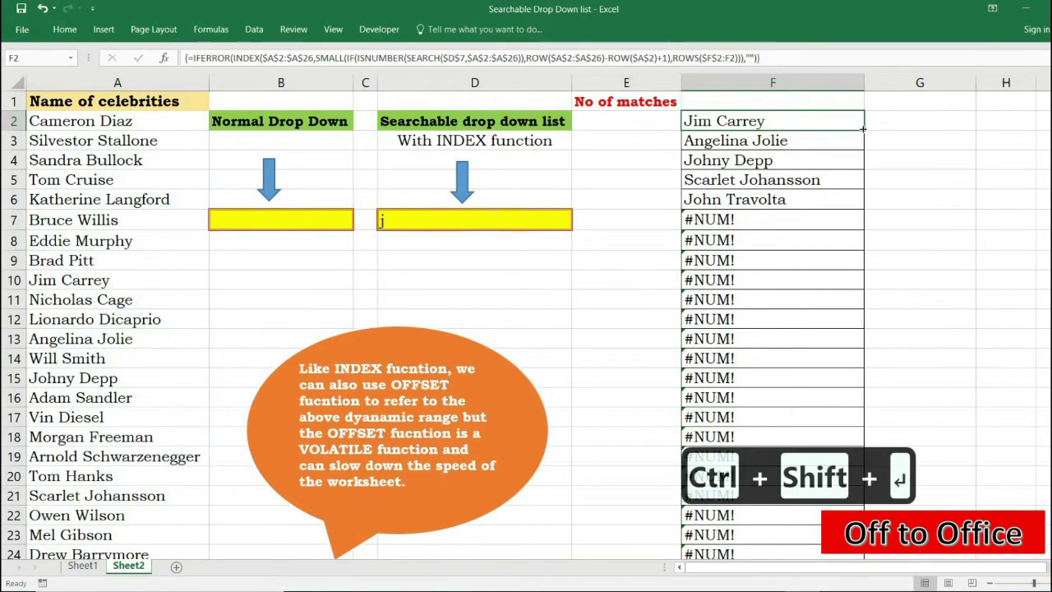
pyautogui.moveTo(863, 129); pyautogui.dragTo(863, 556)
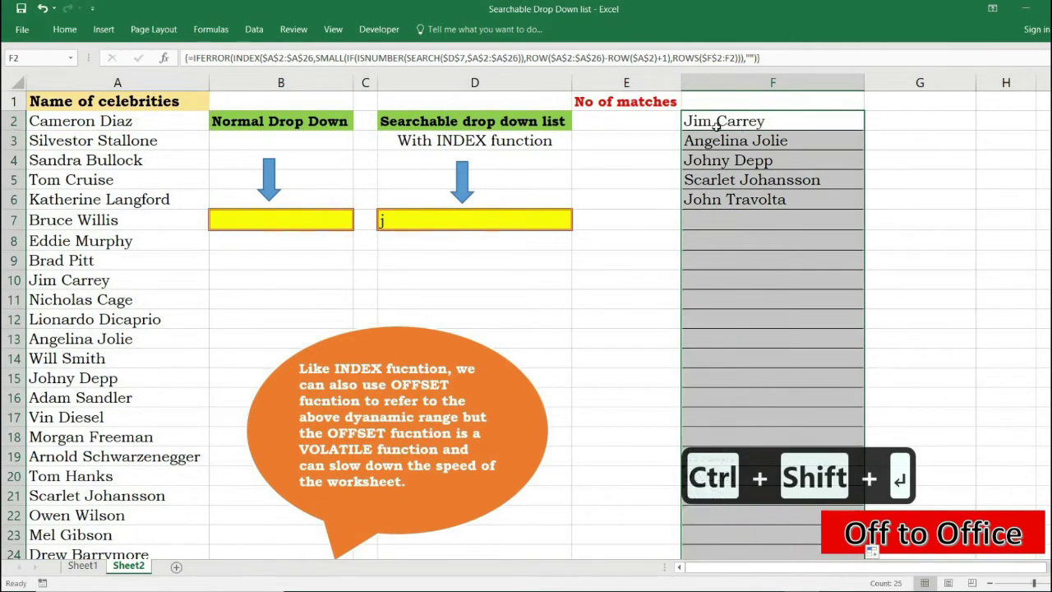
pyautogui.press('Left')
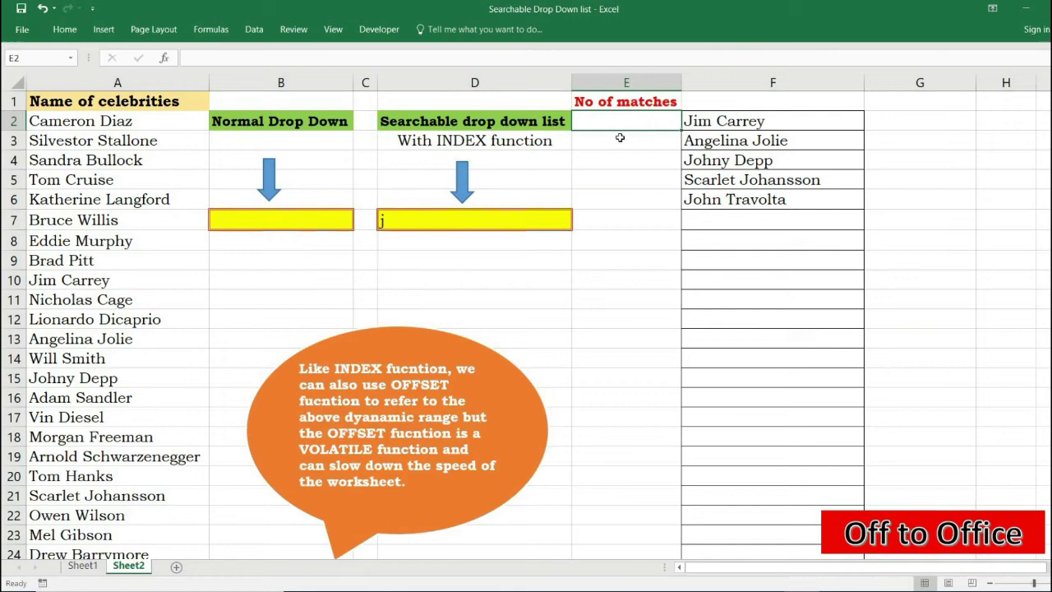
# - Enter =COUNTA($F$2:$F$26) in E2 to count the matched names
pyautogui.write('=COUNT')
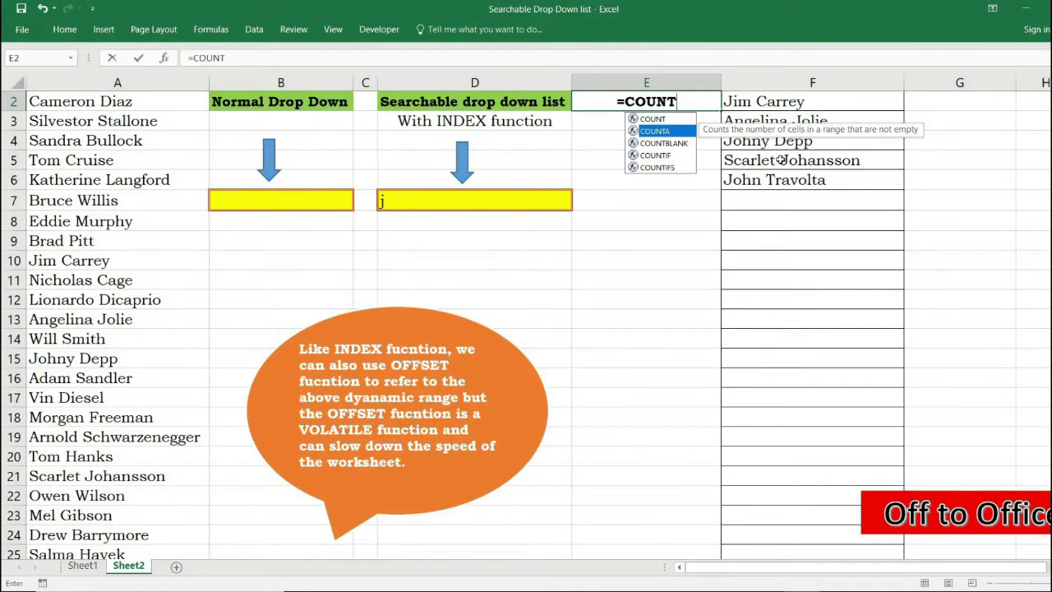
pyautogui.press('Tab')
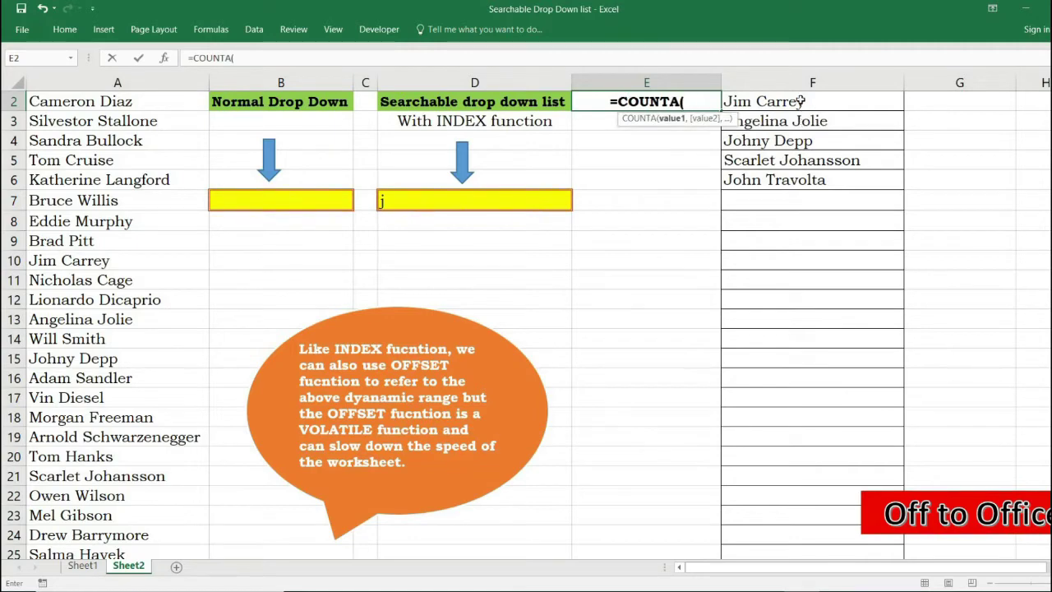
pyautogui.click(799, 101)
pyautogui.hotkey('ctrl', 'shift', 'Down')
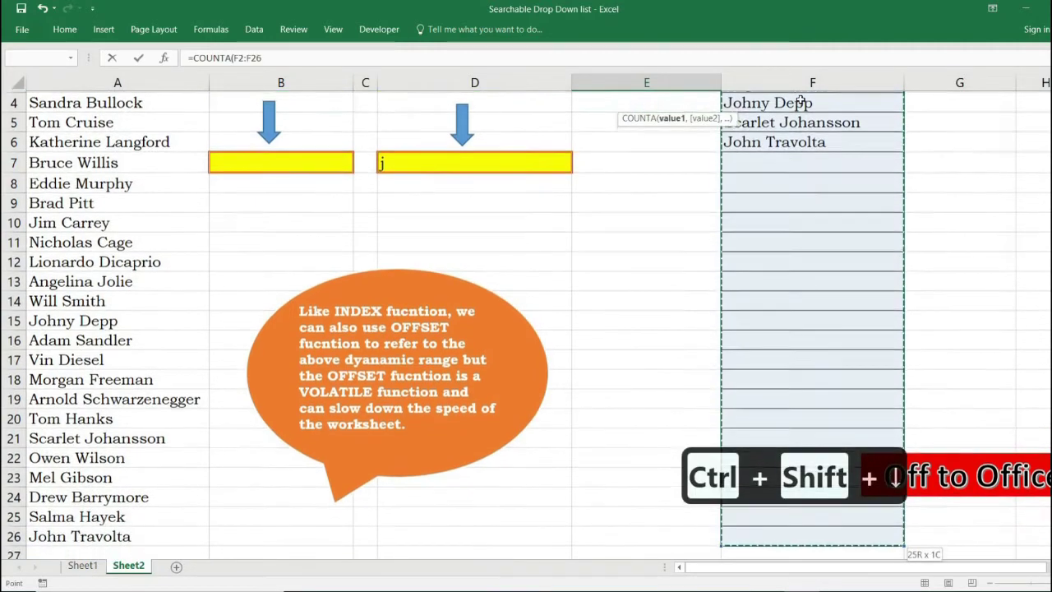
pyautogui.press('F4')
pyautogui.write(')')
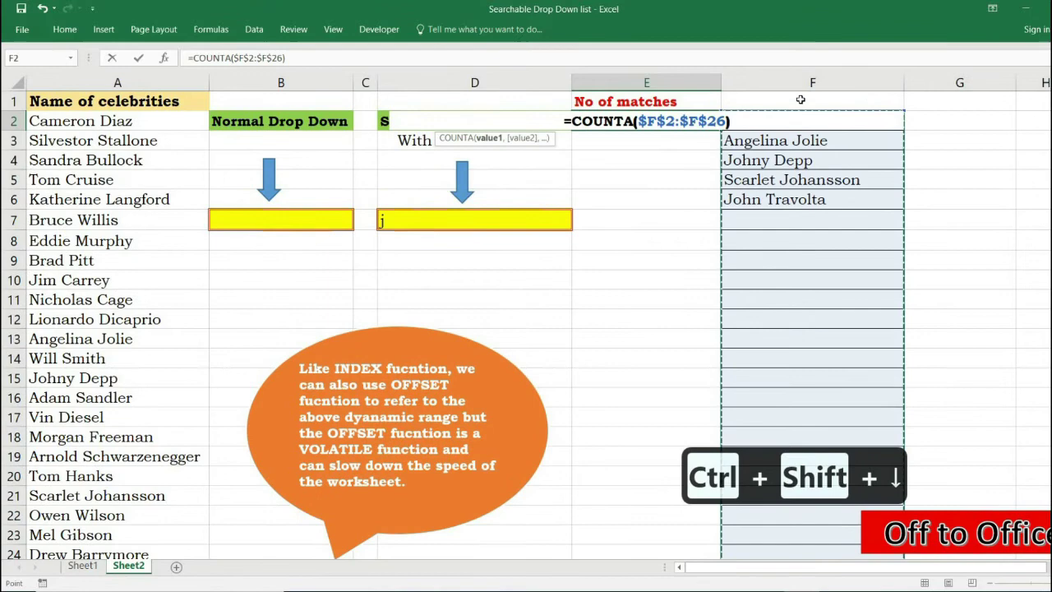
pyautogui.press('Return')
# - Erase the COUNTA formula from E2 to start over
pyautogui.click(646, 121)
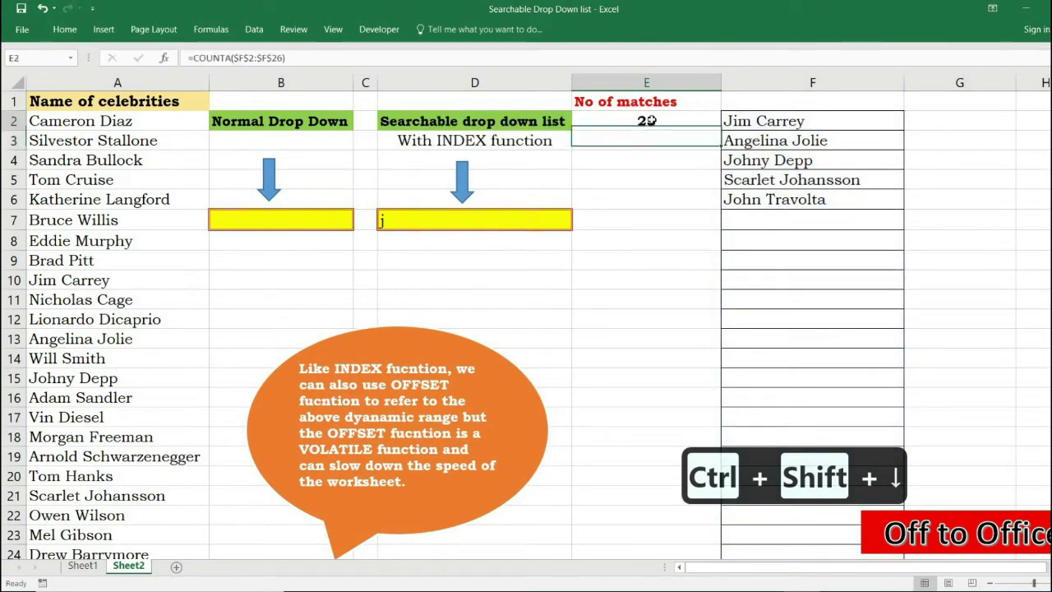
pyautogui.press('F2')
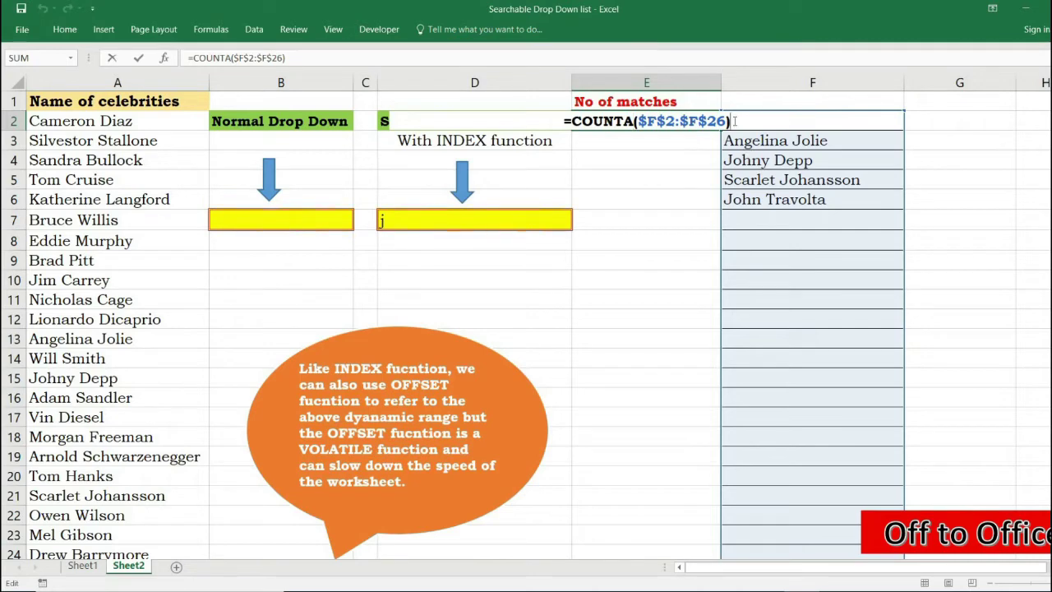
pyautogui.press('BackSpace')
pyautogui.press('BackSpace')
pyautogui.press('BackSpace')
pyautogui.press('BackSpace')
pyautogui.press('BackSpace')
pyautogui.press('BackSpace')
pyautogui.press('BackSpace')
pyautogui.press('BackSpace')
pyautogui.press('BackSpace')
pyautogui.press('BackSpace')
pyautogui.press('BackSpace')
pyautogui.press('BackSpace')
pyautogui.press('BackSpace')
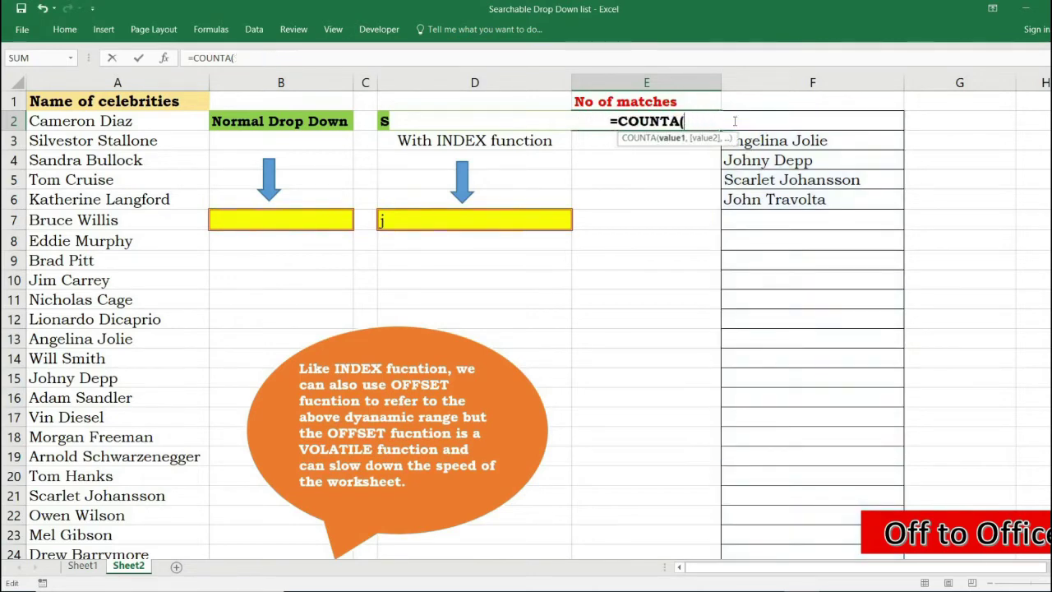
pyautogui.press('Escape')
# - Enter =COUNTIF($F$2:$F$26,"?*") in E2 so it counts the 5 non-empty matches
pyautogui.write('=coiunt')
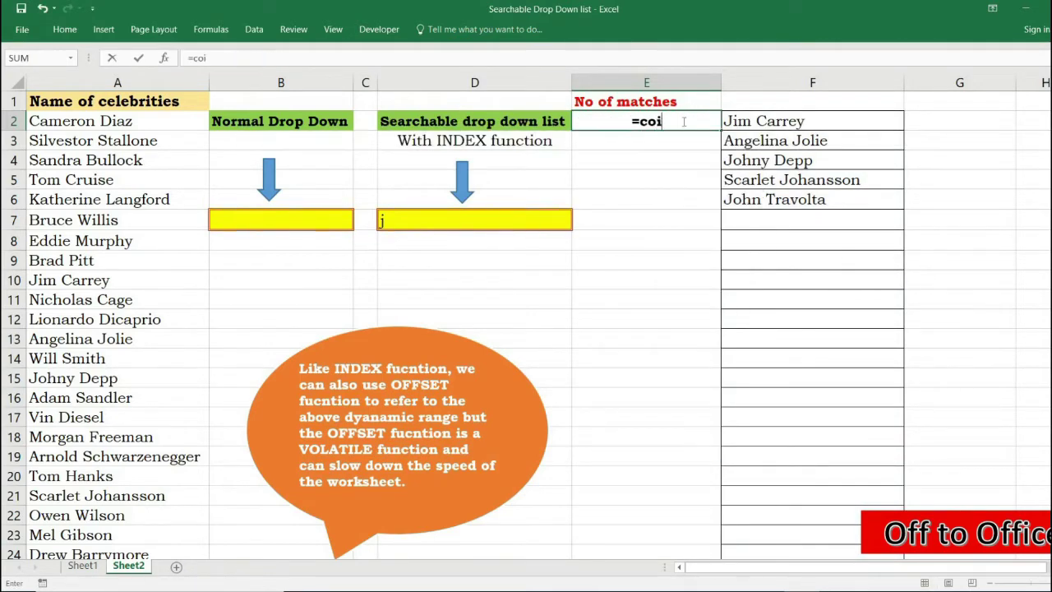
pyautogui.press('BackSpace')
pyautogui.press('BackSpace')
pyautogui.press('BackSpace')
pyautogui.press('BackSpace')
pyautogui.write('unti')
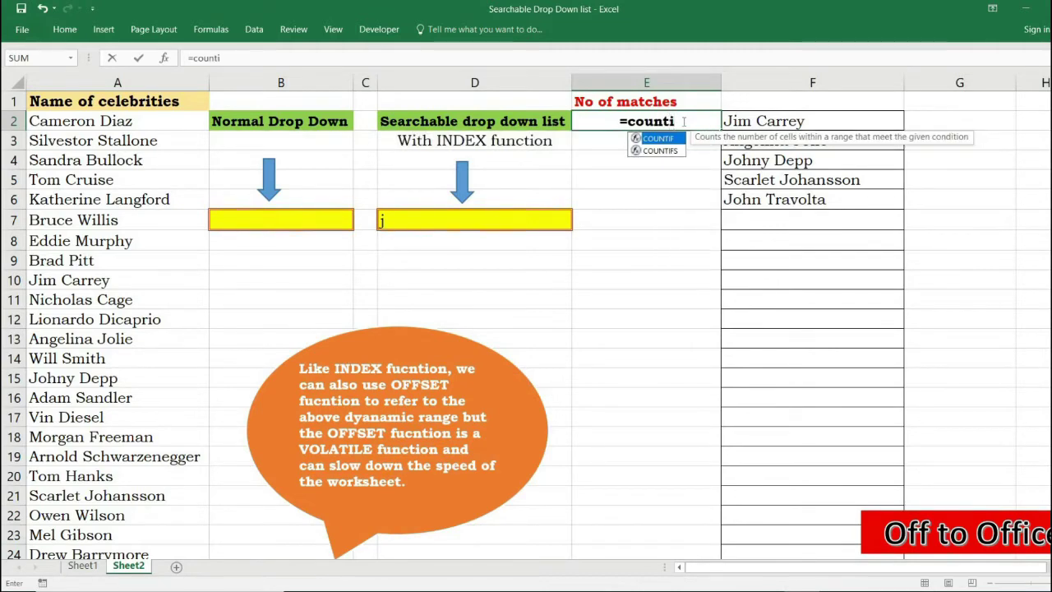
pyautogui.press('Tab')
pyautogui.click(752, 120)
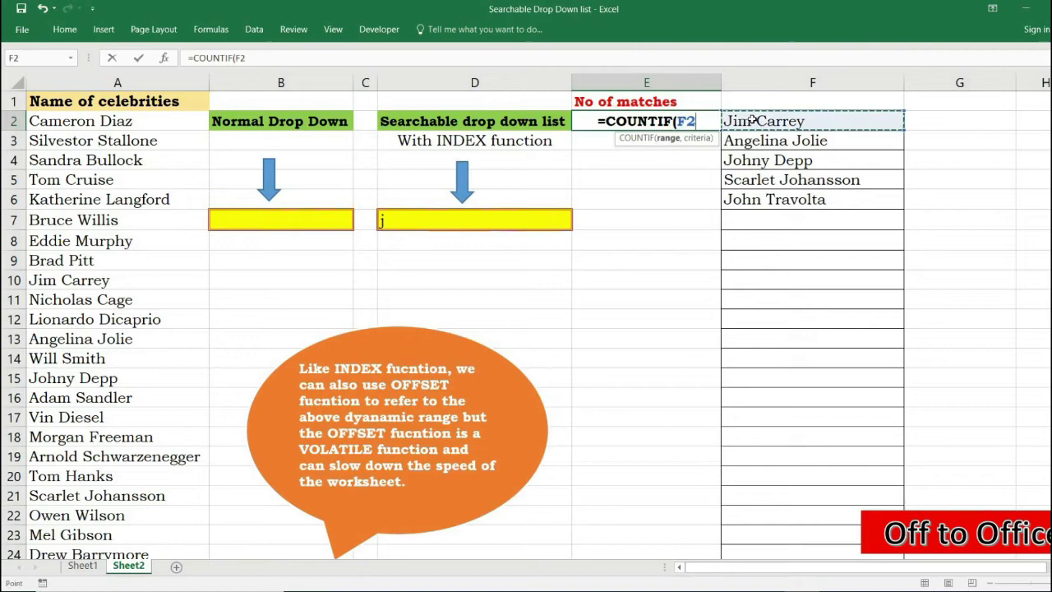
pyautogui.hotkey('ctrl', 'shift', 'Down')
pyautogui.press('F4')
pyautogui.write(',')
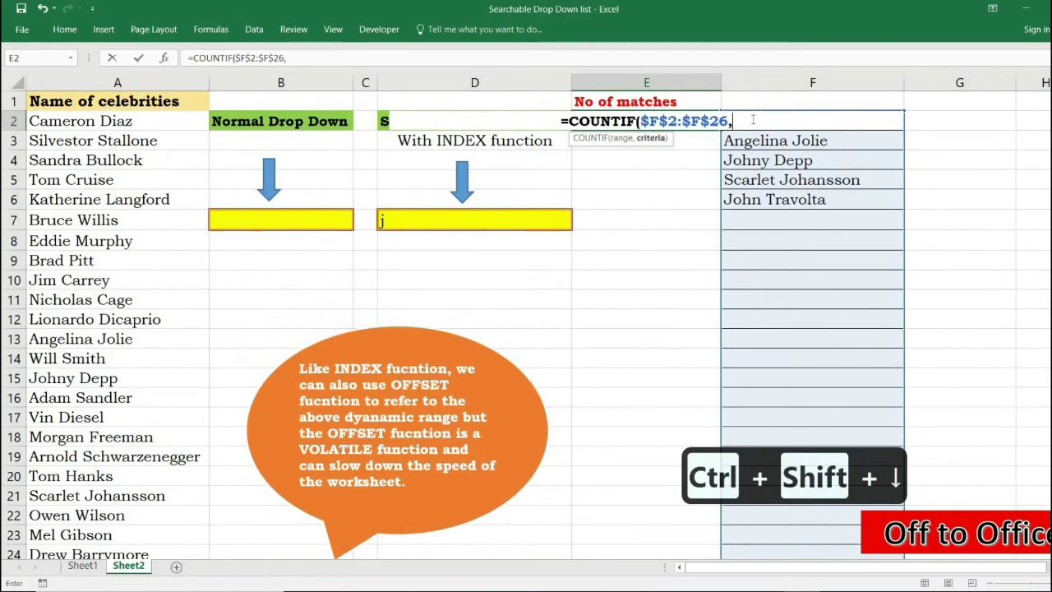
pyautogui.write('"')
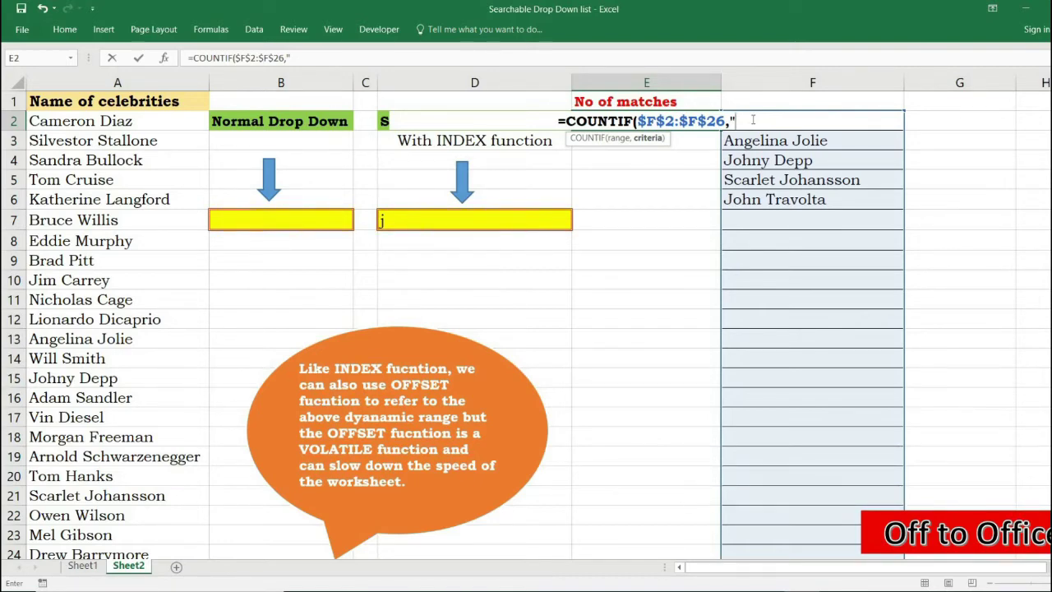
pyautogui.write('?*')
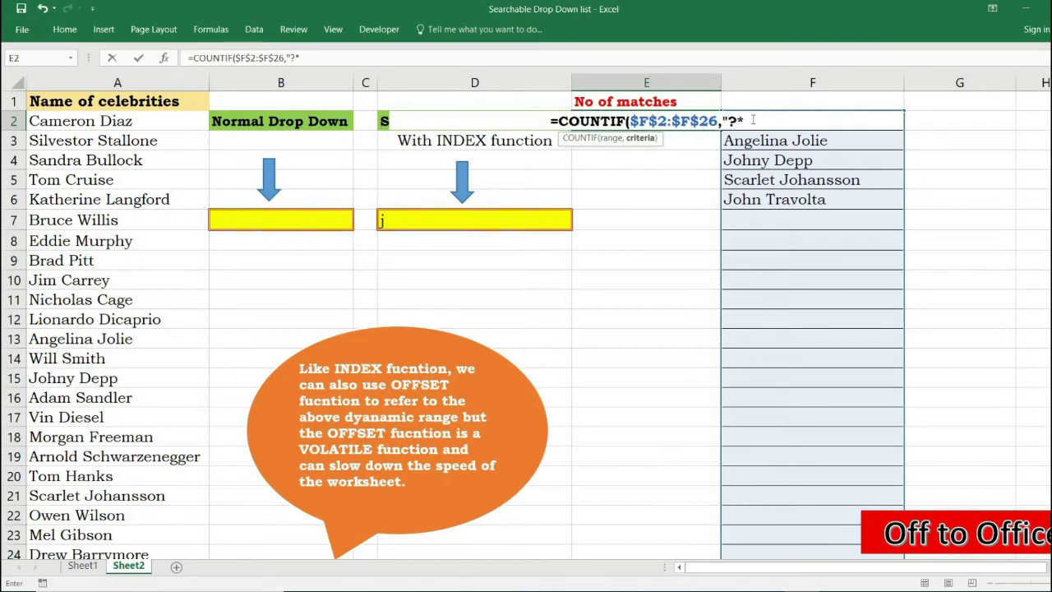
pyautogui.write('")')
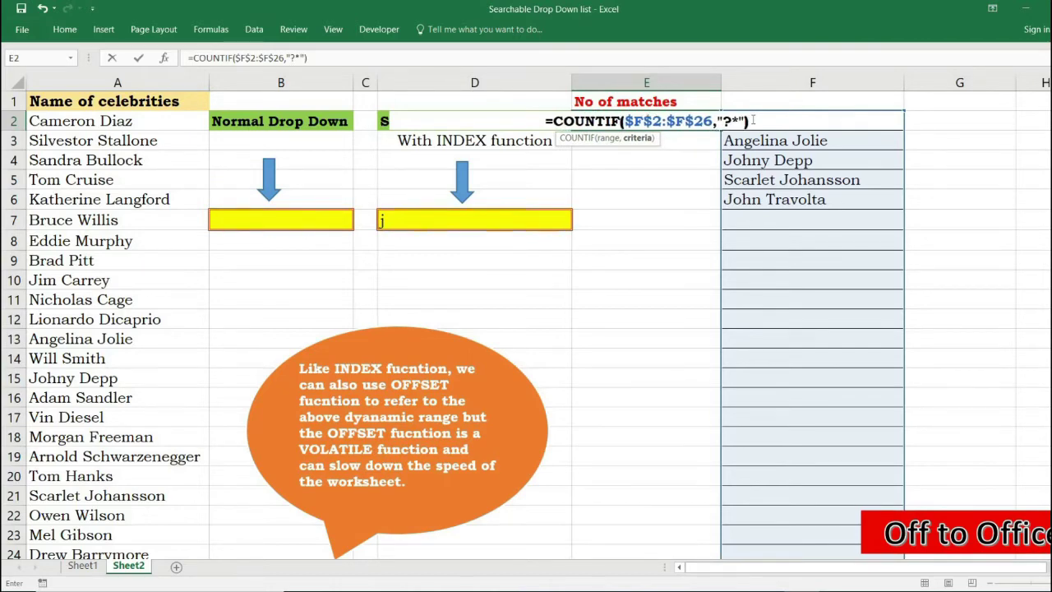
pyautogui.press('Return')
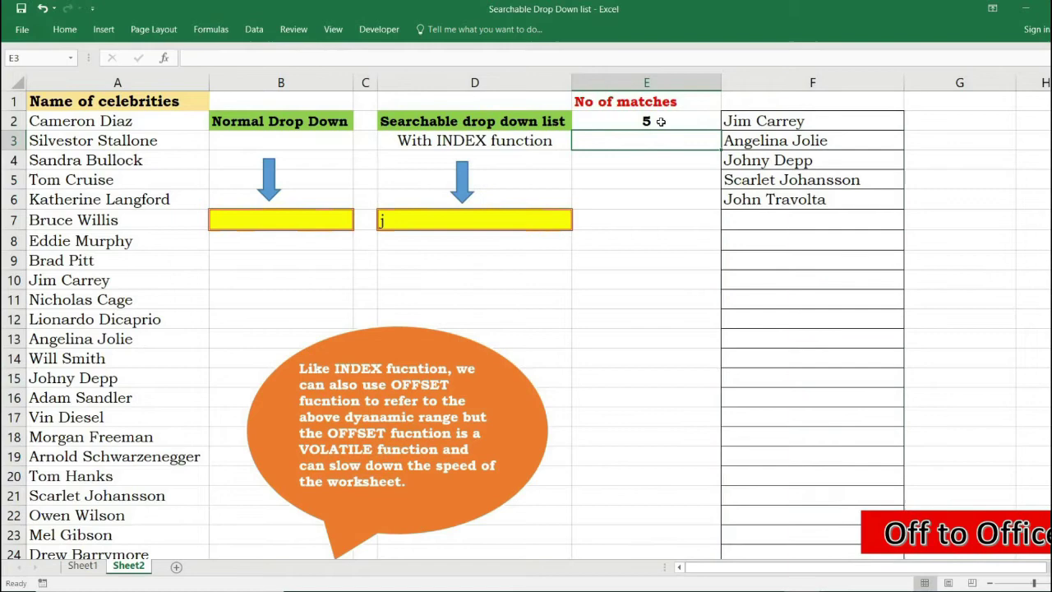
pyautogui.click(659, 121)
pyautogui.click(909, 122)
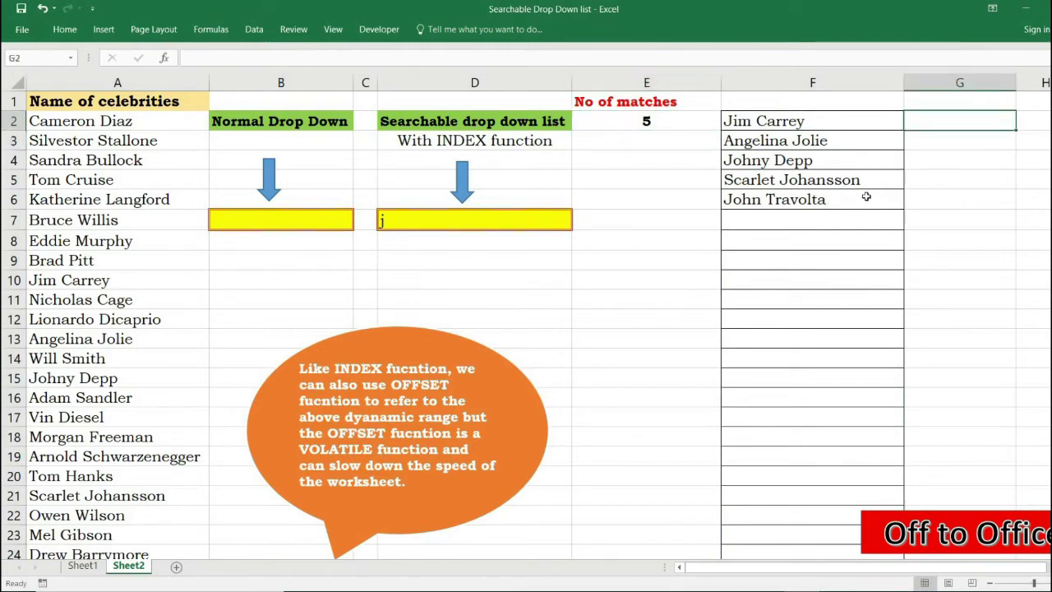
# - Begin G2's formula as =$F$2:INDEX($F$2:$F$26, using absolute references
pyautogui.write('=')
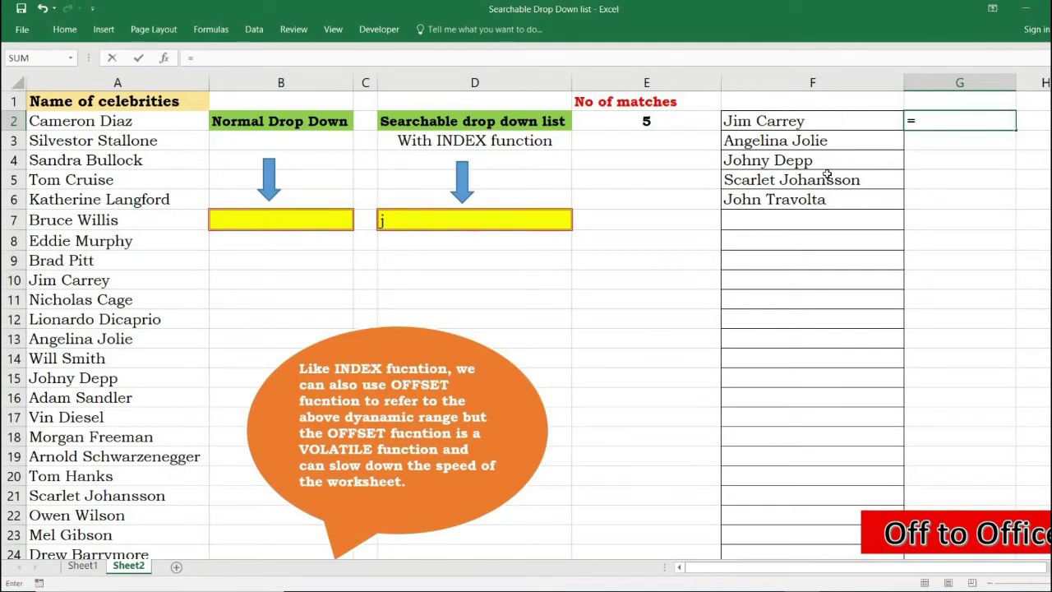
pyautogui.click(790, 121)
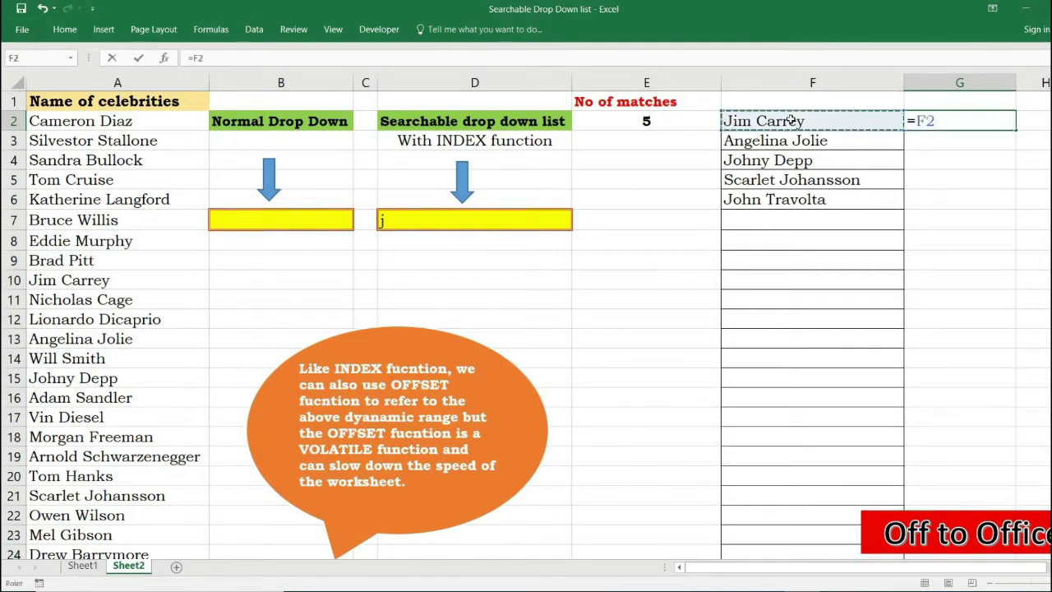
pyautogui.press('F4')
pyautogui.click(790, 121)
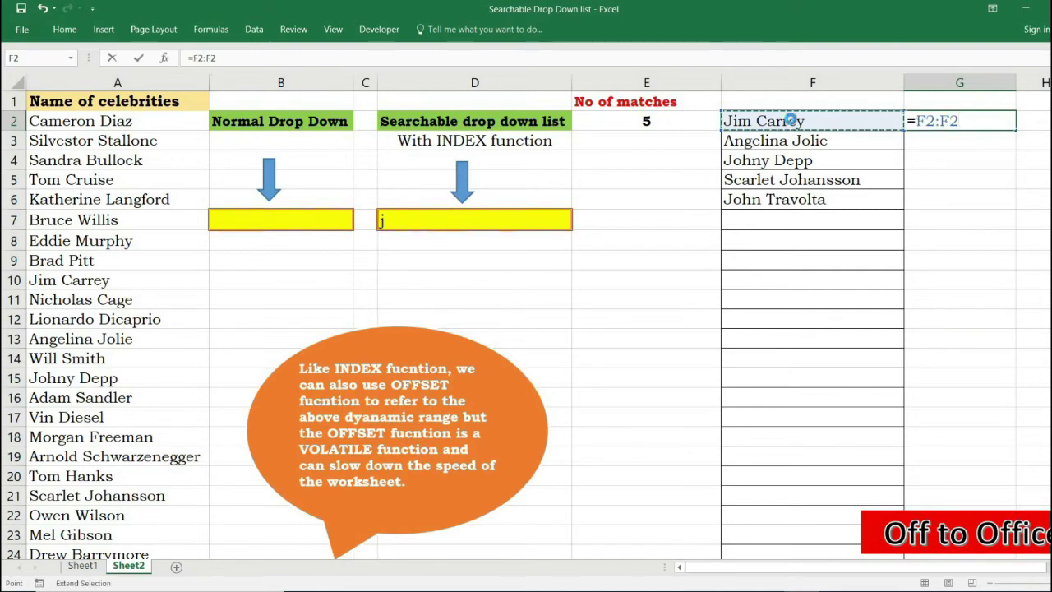
pyautogui.hotkey('ctrl', 'z')
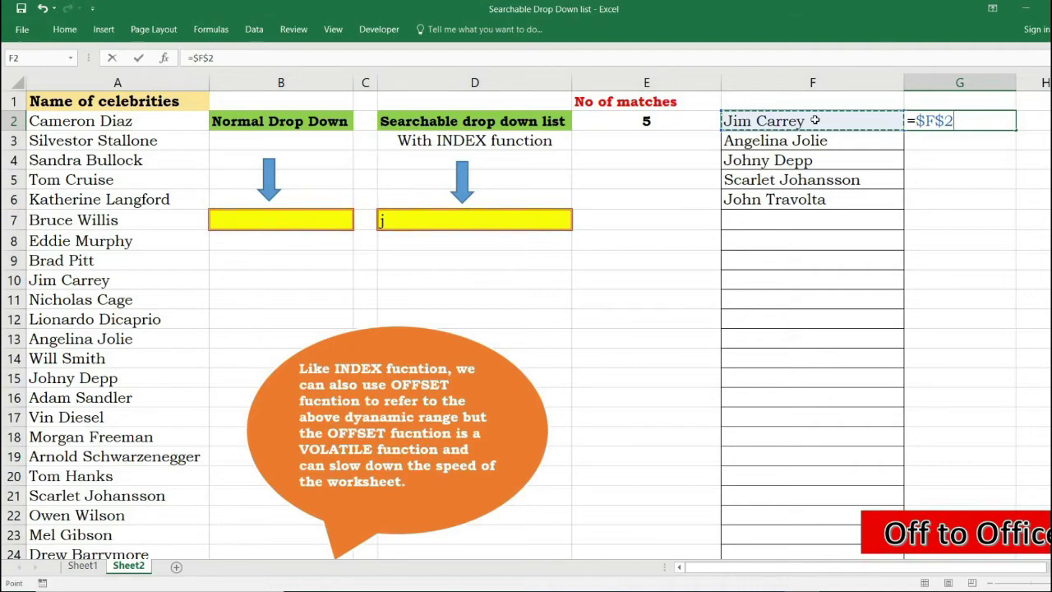
pyautogui.write(':inde')
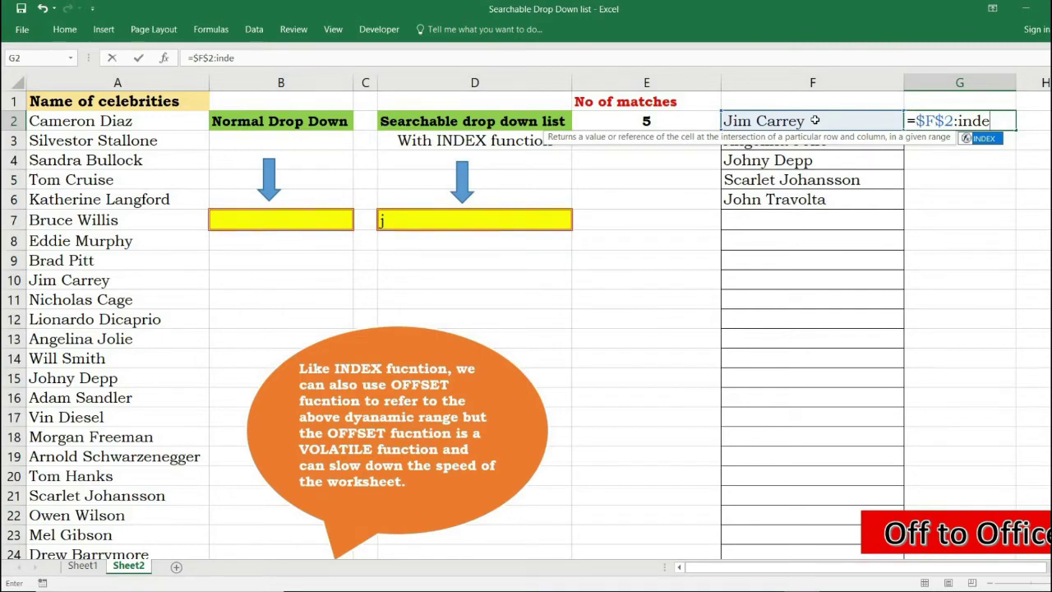
pyautogui.press('Tab')
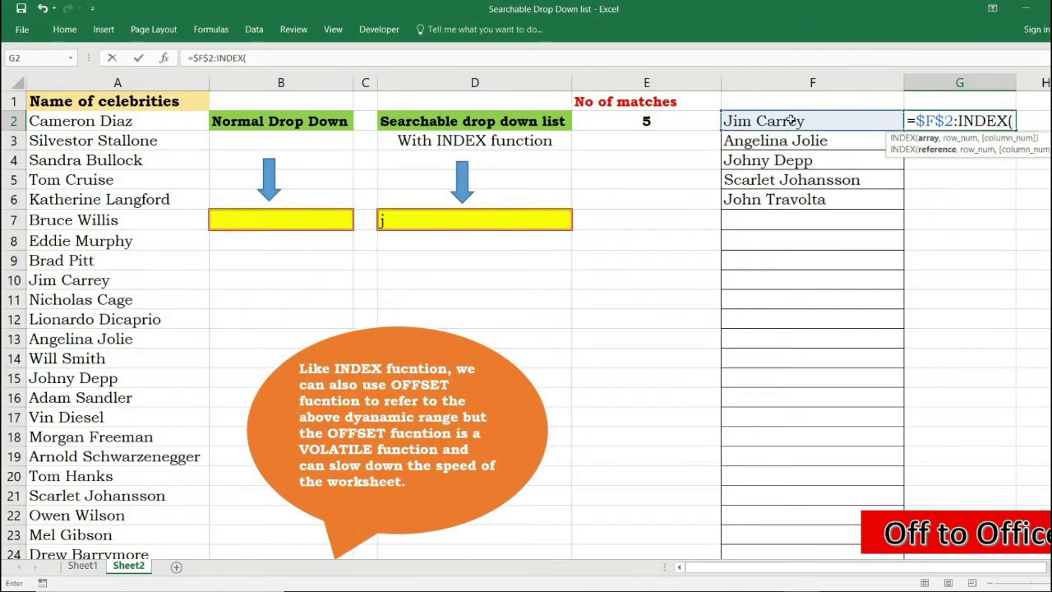
pyautogui.click(790, 121)
pyautogui.hotkey('ctrl', 'shift', 'Down')
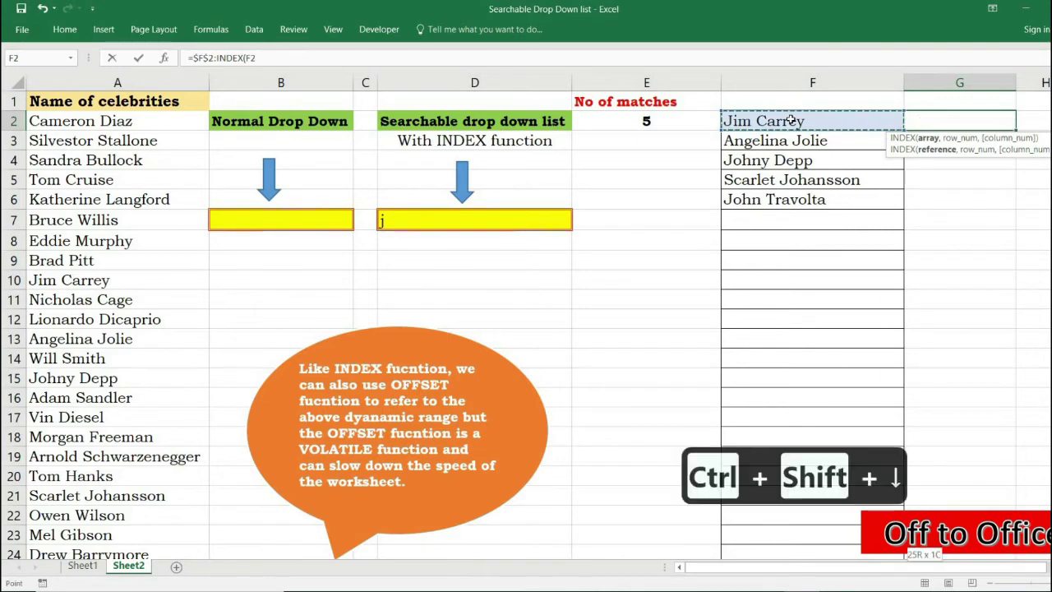
pyautogui.press('F4')
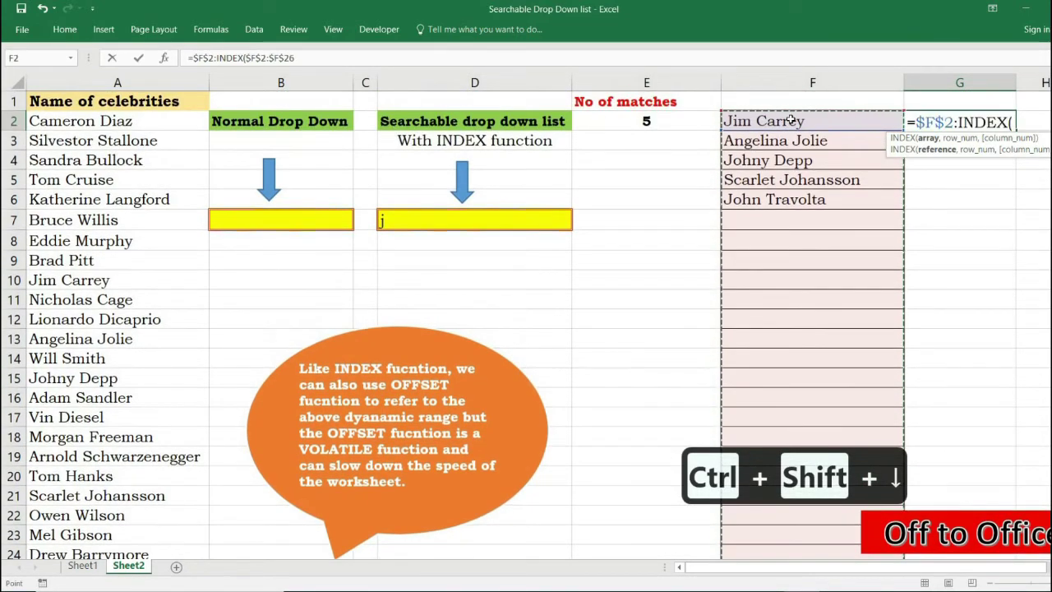
# - Finish it with COUNTIF($F$2:$F$26,"?*") as the INDEX row and commit
pyautogui.write(',')
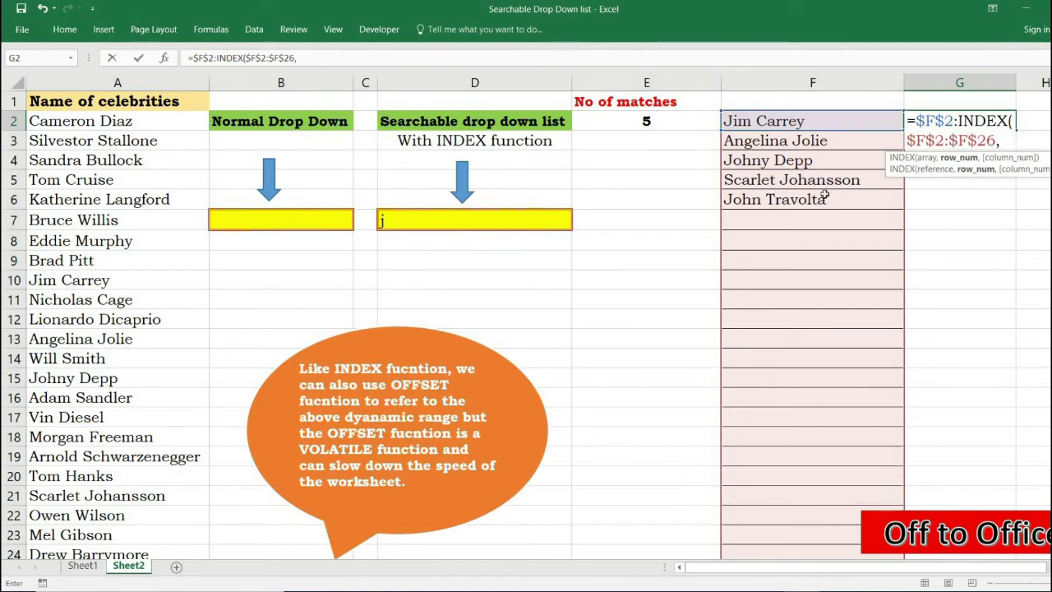
pyautogui.write('counti')
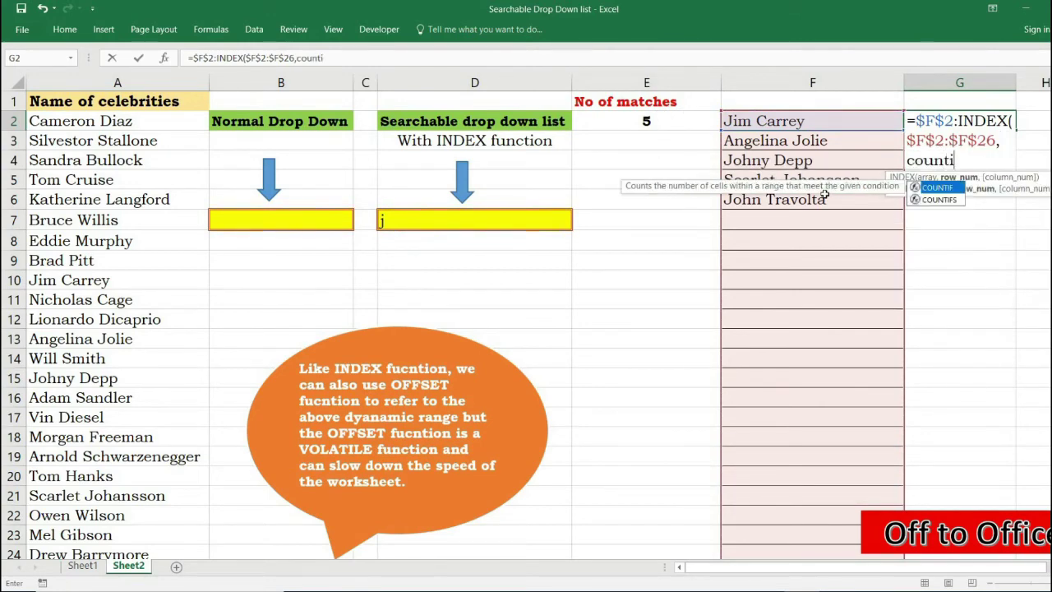
pyautogui.press('Tab')
pyautogui.click(809, 121)
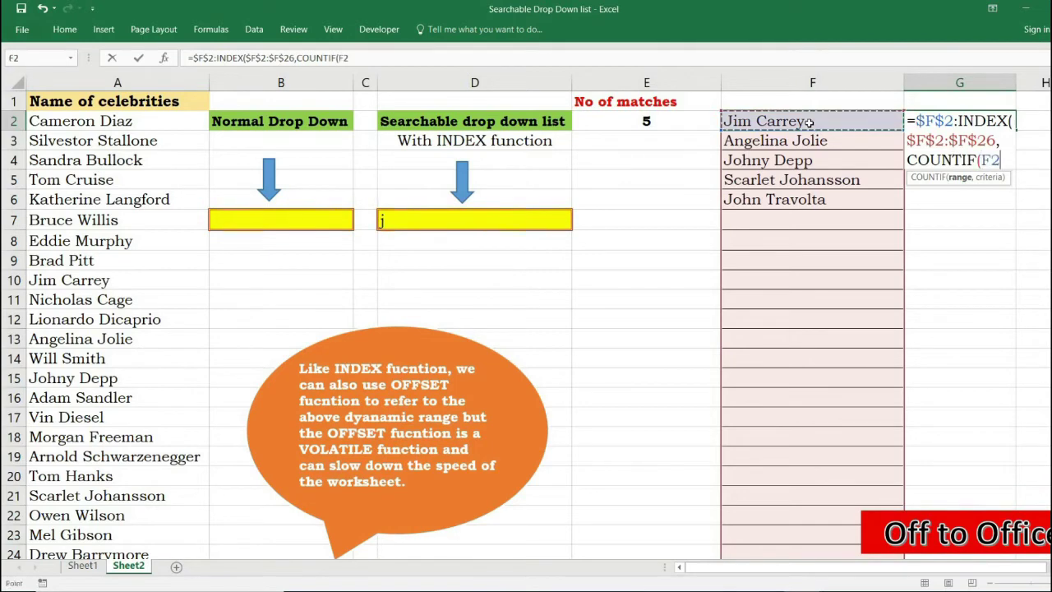
pyautogui.hotkey('ctrl', 'shift', 'Down')
pyautogui.press('F4')
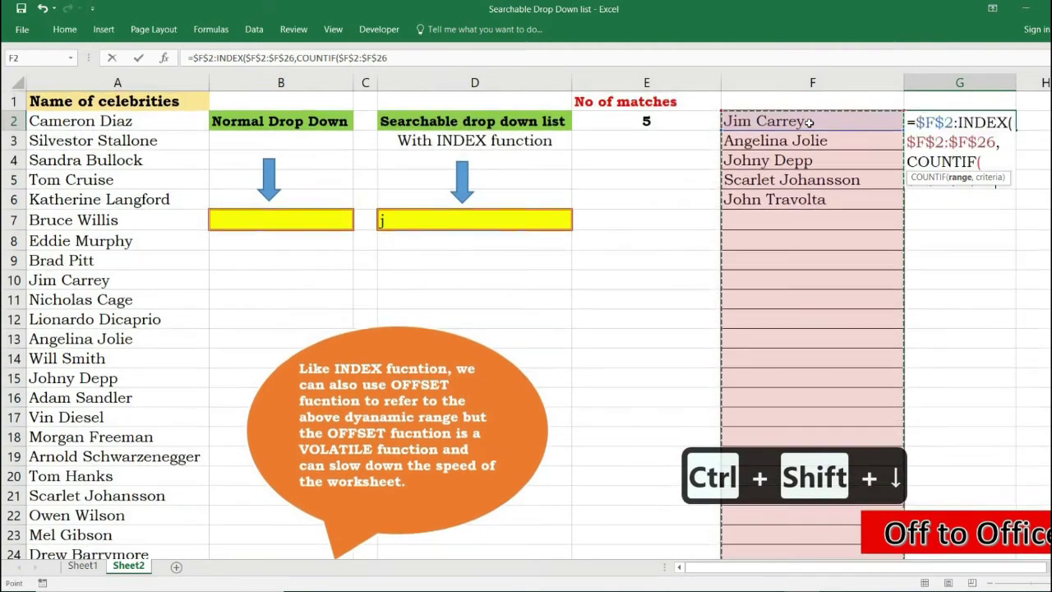
pyautogui.write(',"?*')
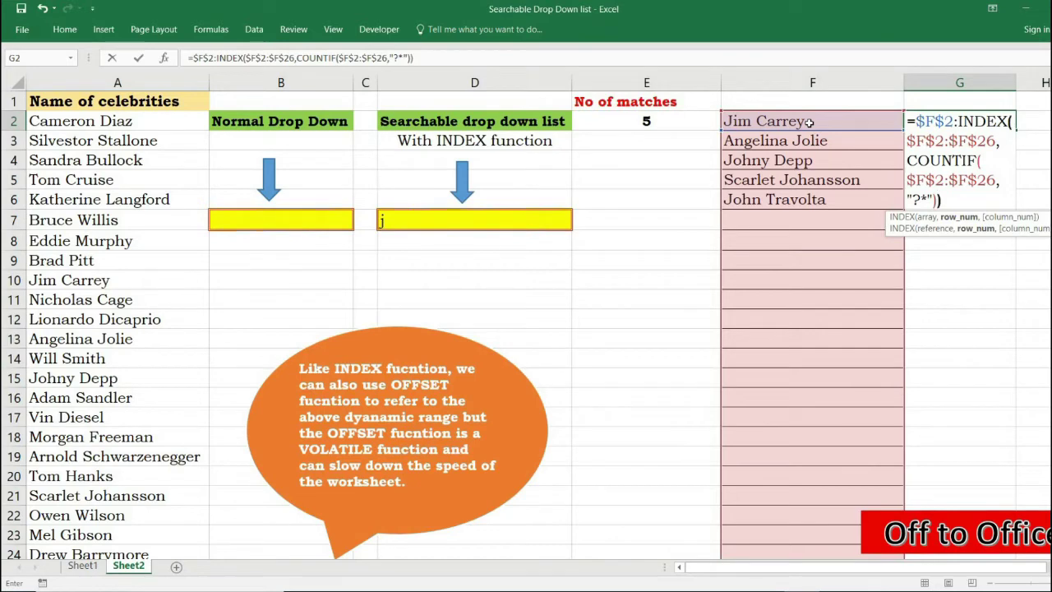
pyautogui.press('Return')
# - Copy G2's full formula text to the clipboard without changing it
pyautogui.click(924, 121)
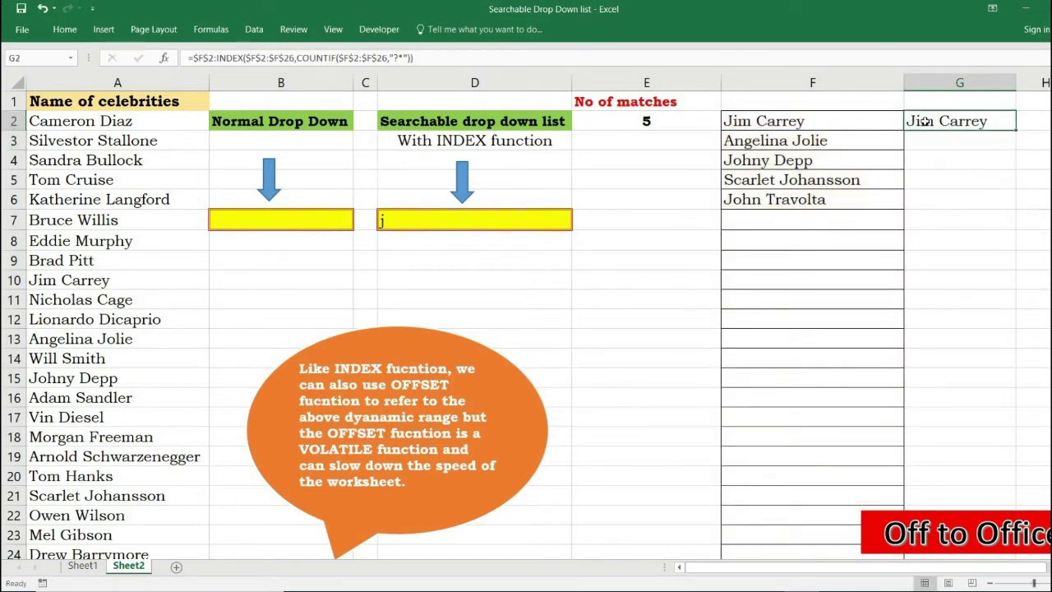
pyautogui.doubleClick(924, 121)
pyautogui.moveTo(909, 121); pyautogui.dragTo(958, 216)
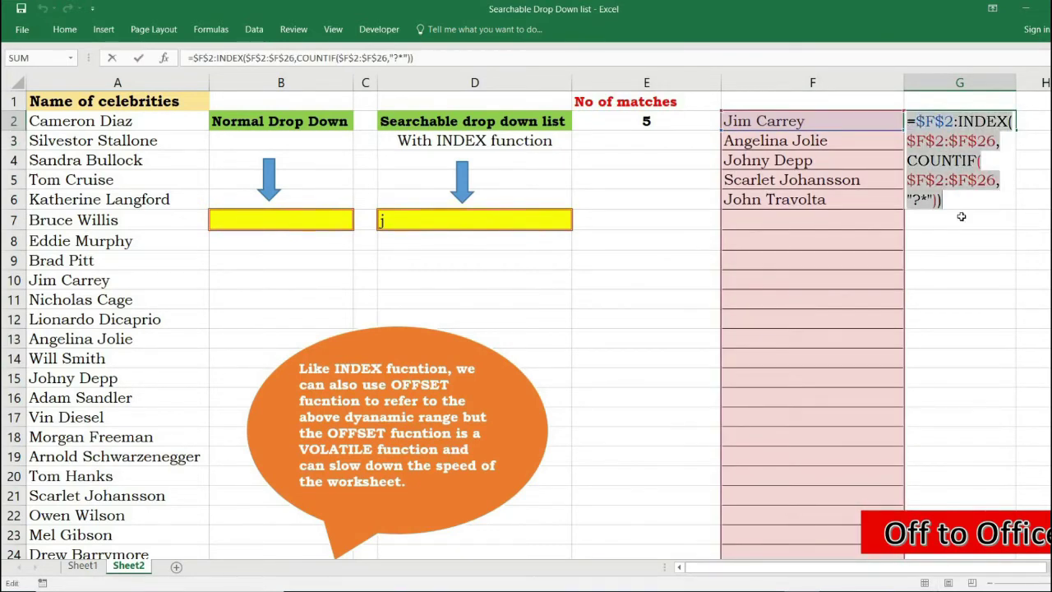
pyautogui.hotkey('ctrl', 'c')
pyautogui.press('Return')
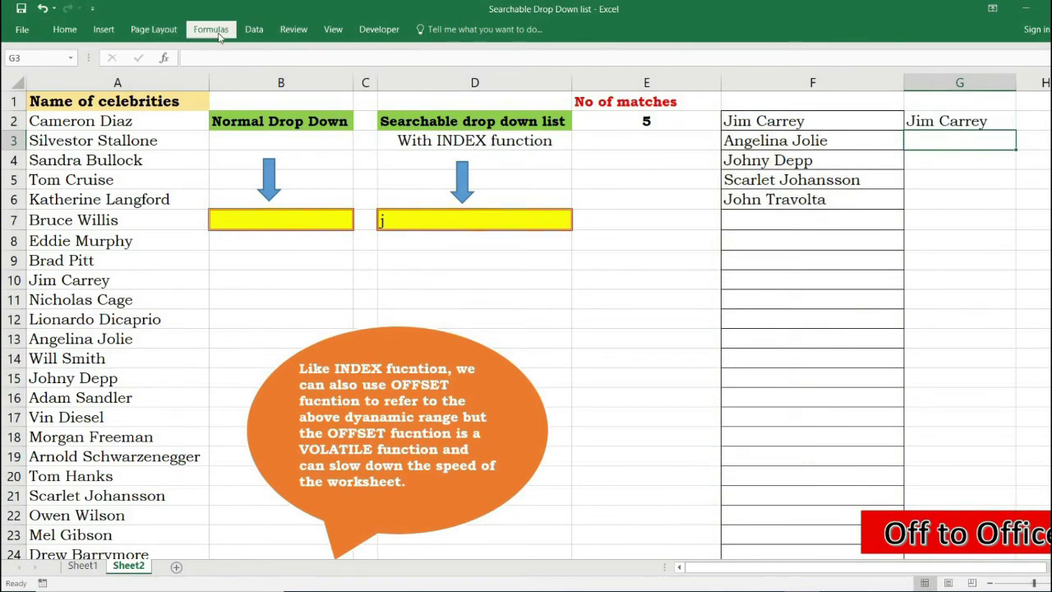
# - Define a new name index_dropdown_range and select its Refers to reference for replacement
pyautogui.click(211, 30)
pyautogui.click(554, 156)
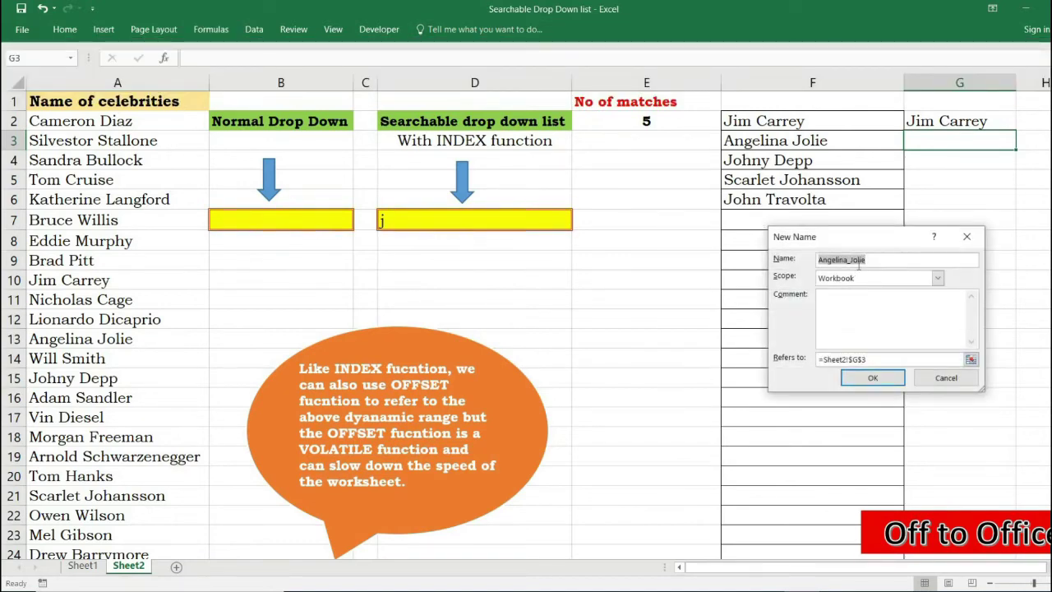
pyautogui.write('index_dropdown_range')
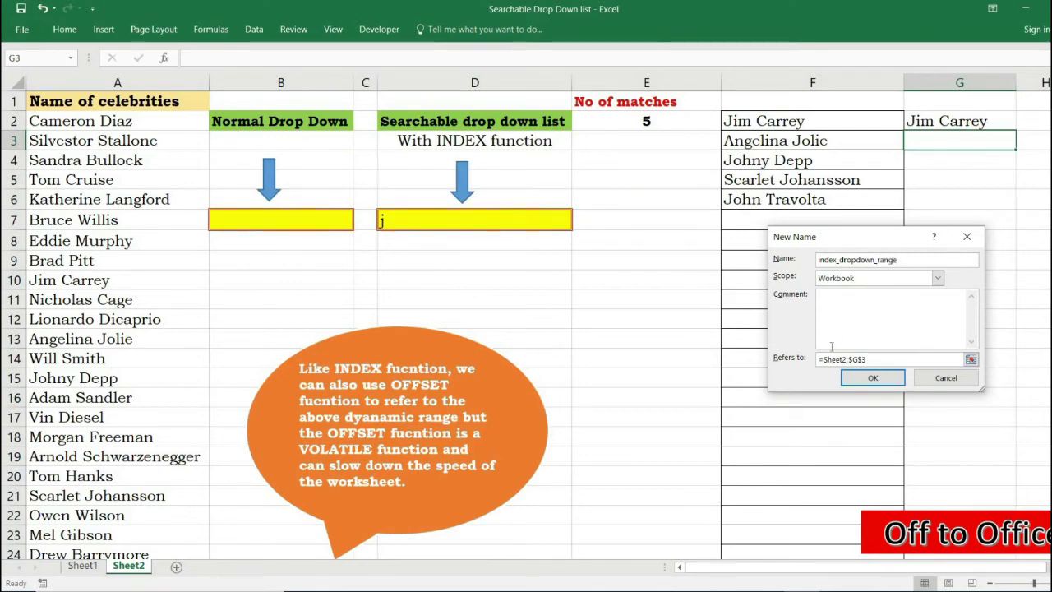
pyautogui.moveTo(818, 359); pyautogui.dragTo(867, 359)
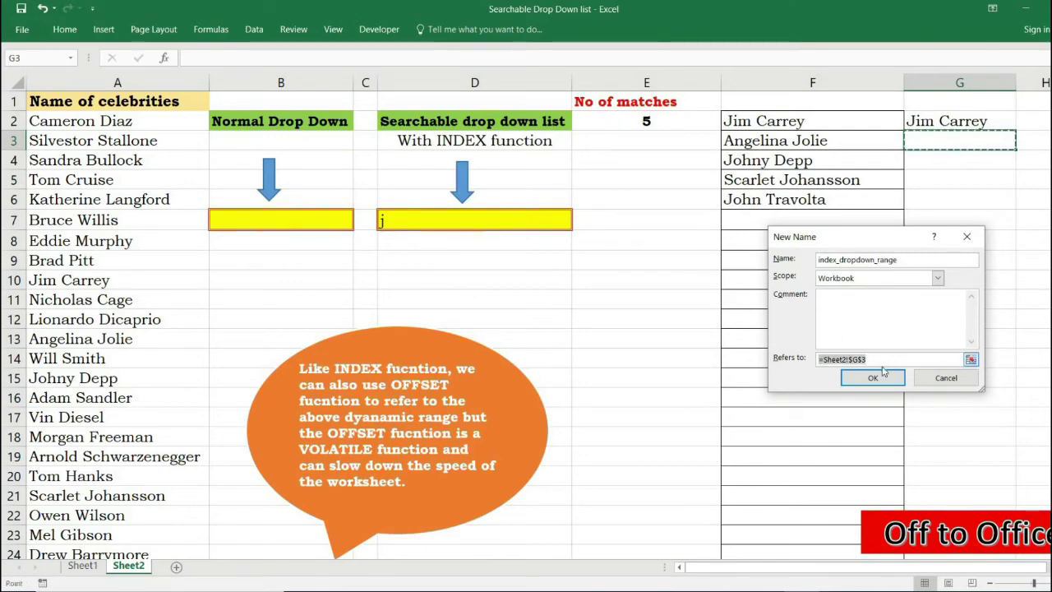
# - Point index_dropdown_range at the pasted dynamic range formula and verify it in Name Manager
pyautogui.hotkey('ctrl', 'v')
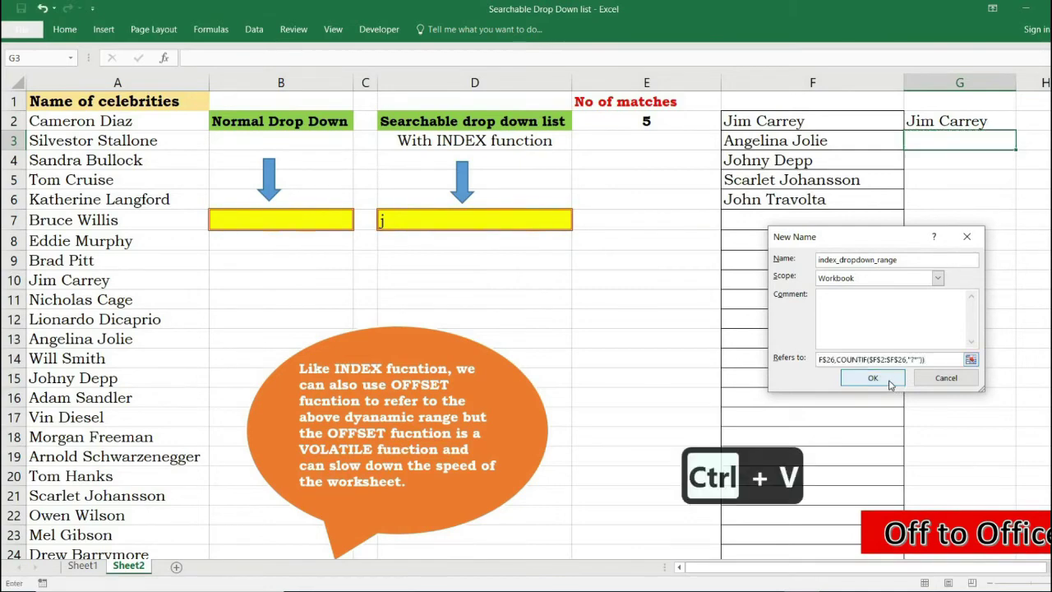
pyautogui.click(873, 378)
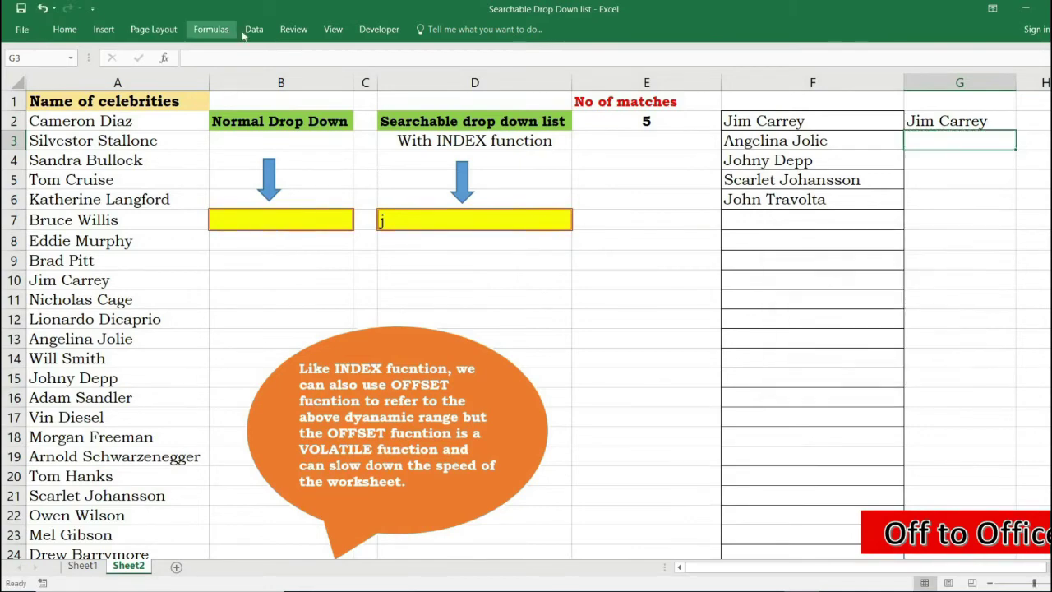
pyautogui.click(210, 29)
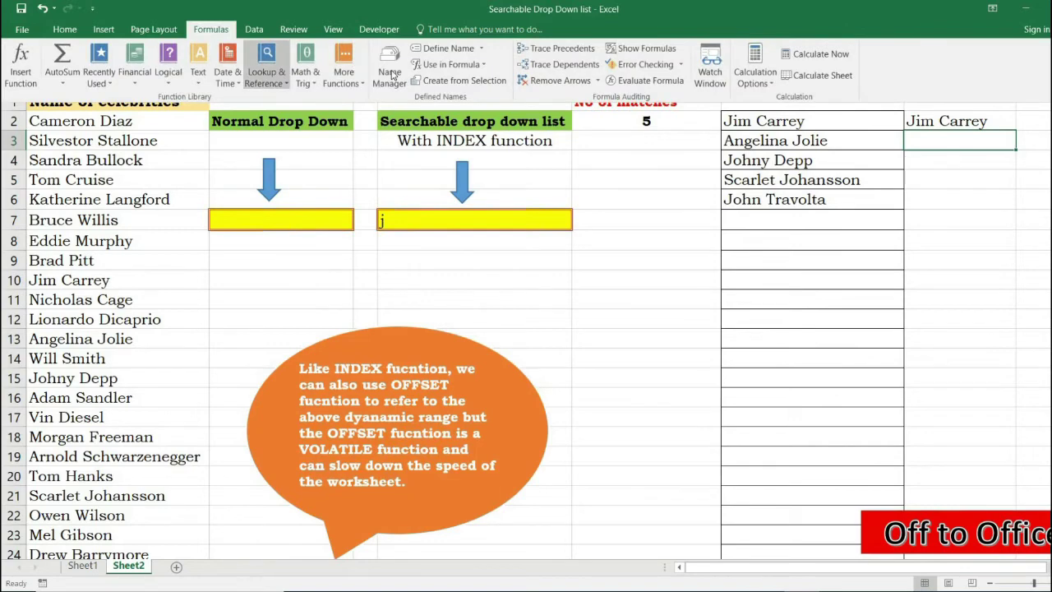
pyautogui.click(391, 74)
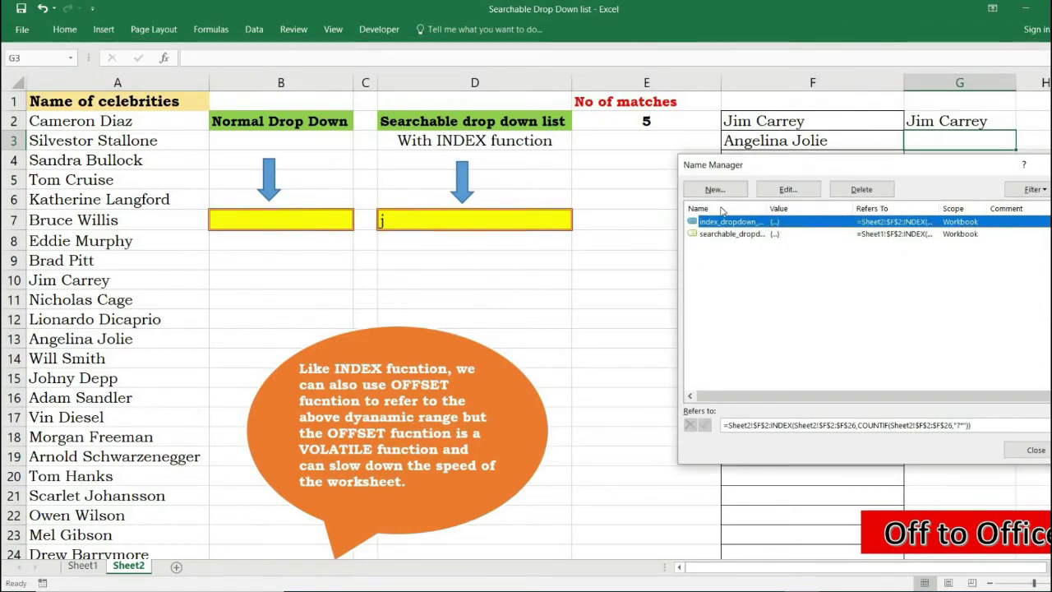
pyautogui.moveTo(723, 171); pyautogui.dragTo(326, 173)
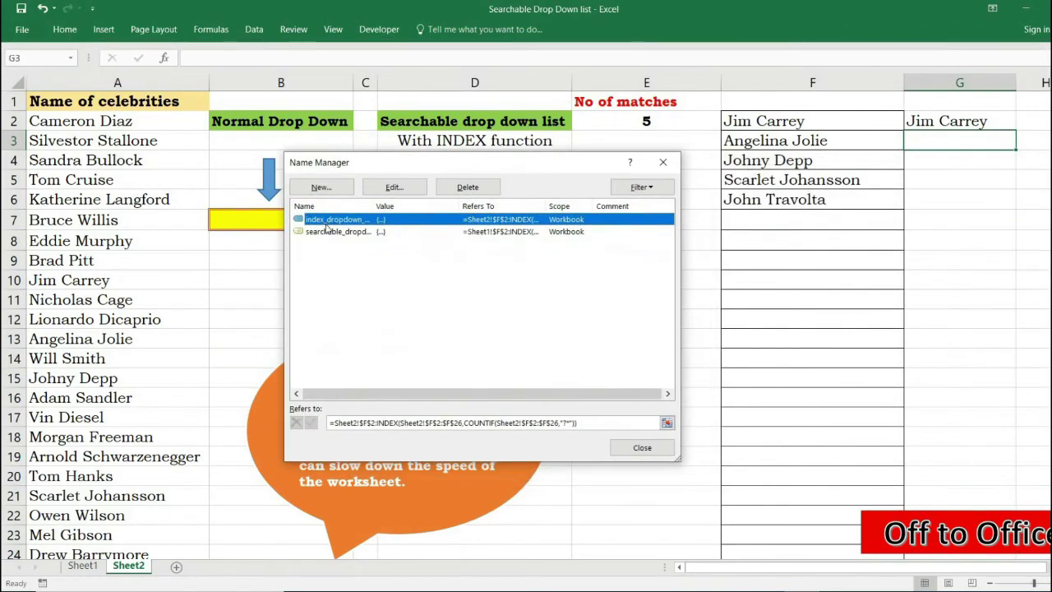
pyautogui.click(668, 424)
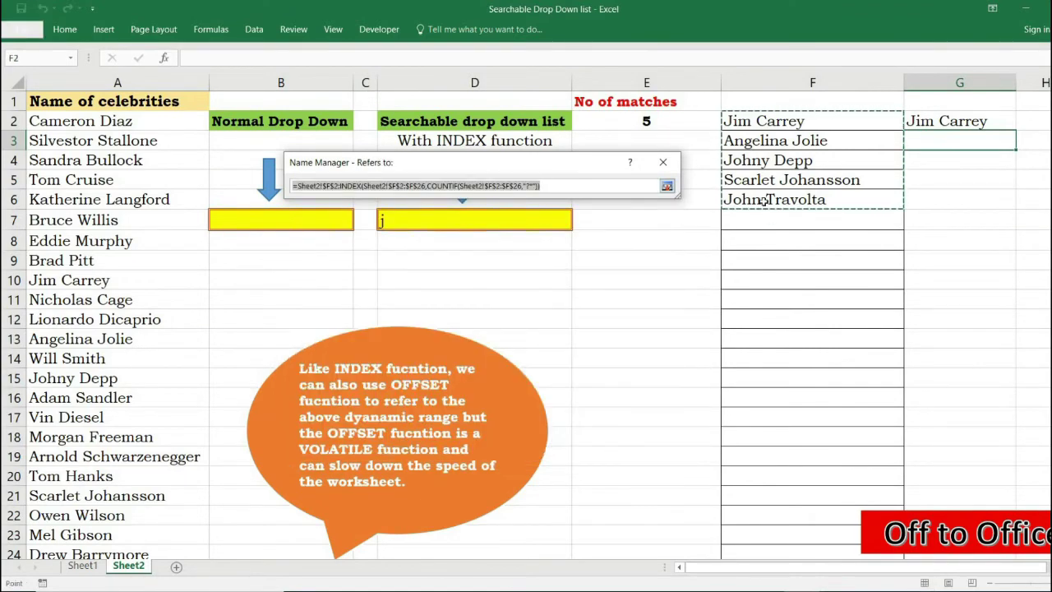
pyautogui.click(664, 164)
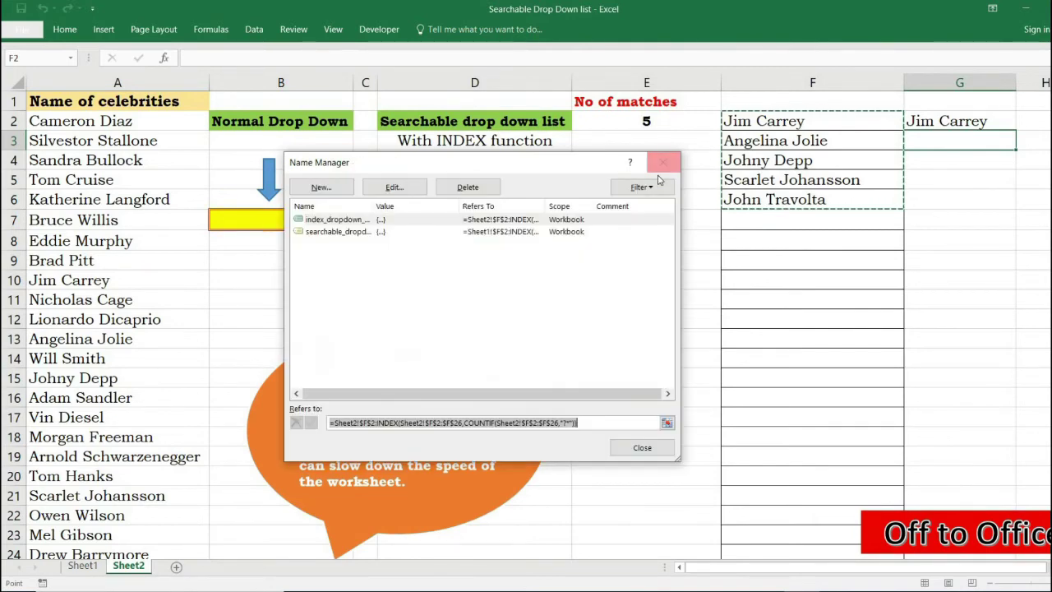
pyautogui.click(661, 158)
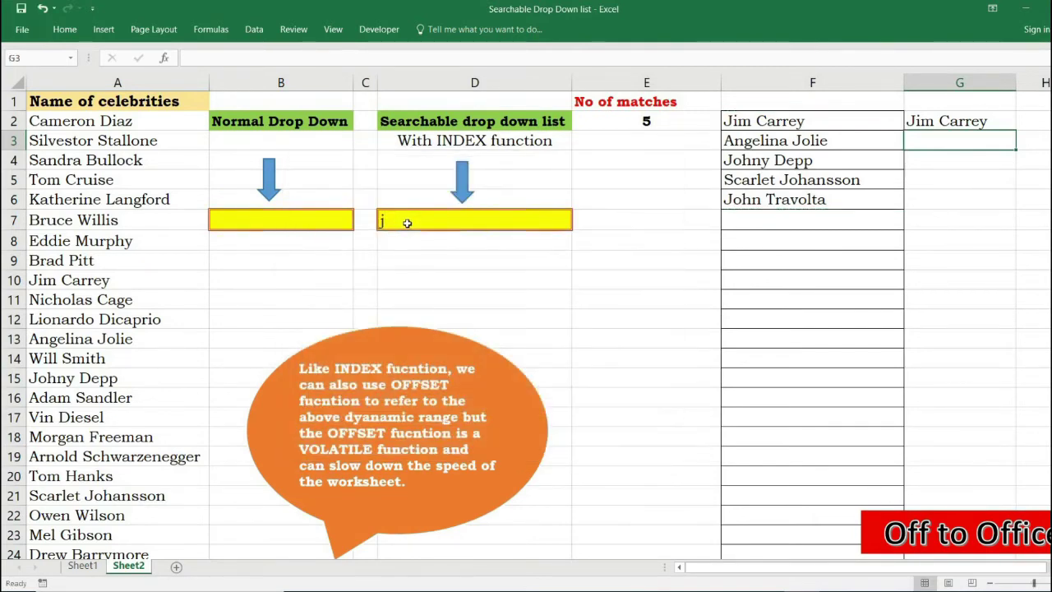
pyautogui.click(407, 223)
# - Search D7 for p and check index_dropdown_range's cells in Name Manager
pyautogui.write('p')
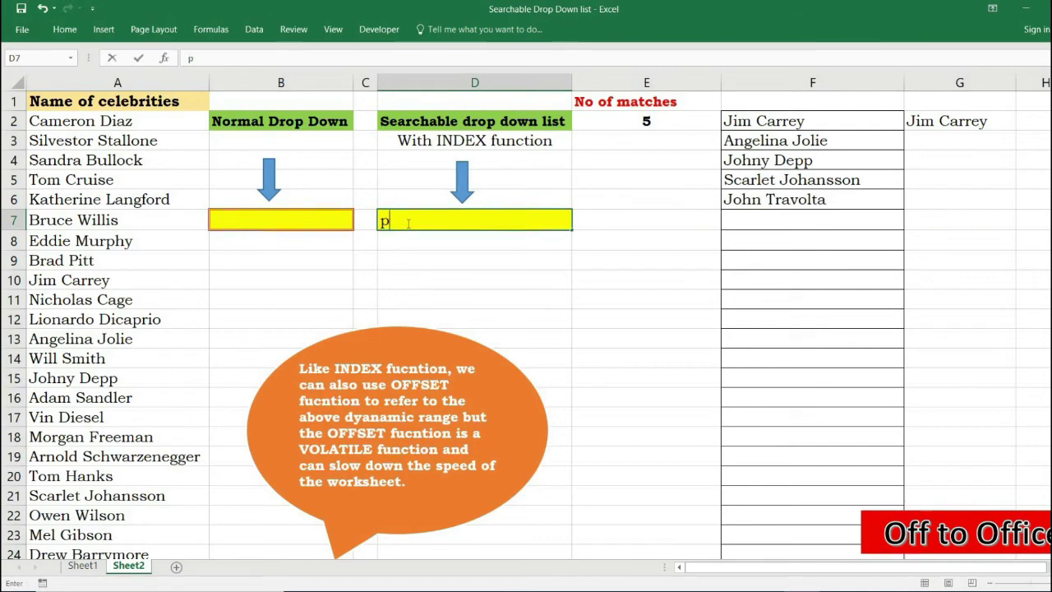
pyautogui.click(570, 253)
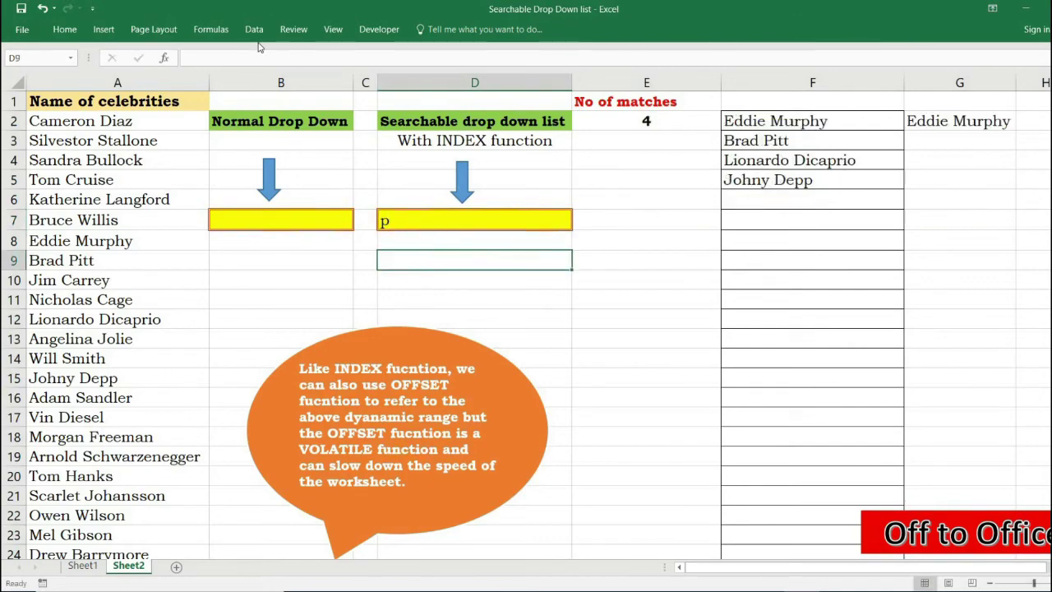
pyautogui.click(211, 28)
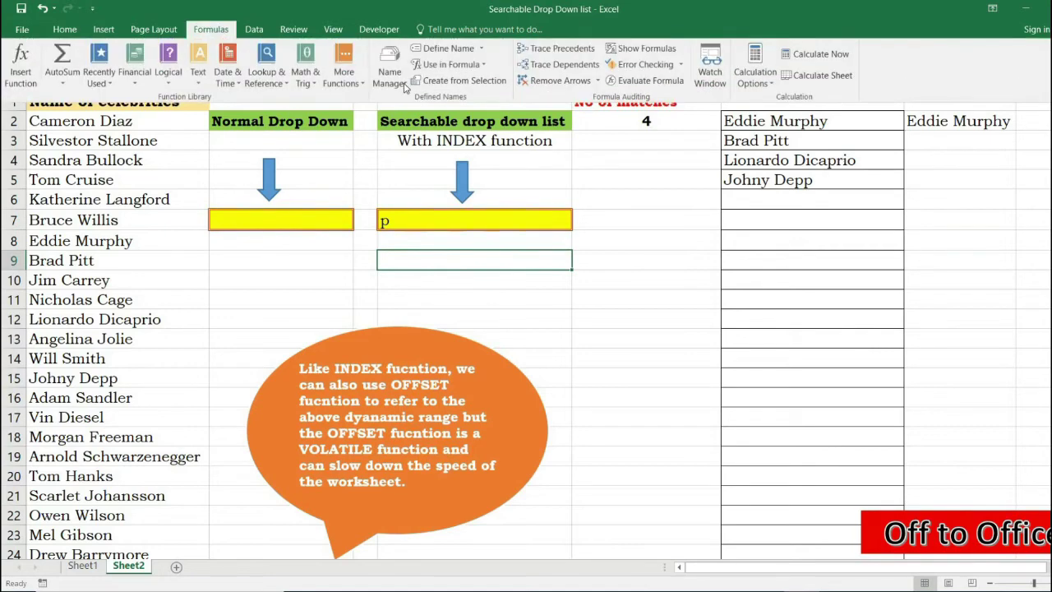
pyautogui.click(390, 62)
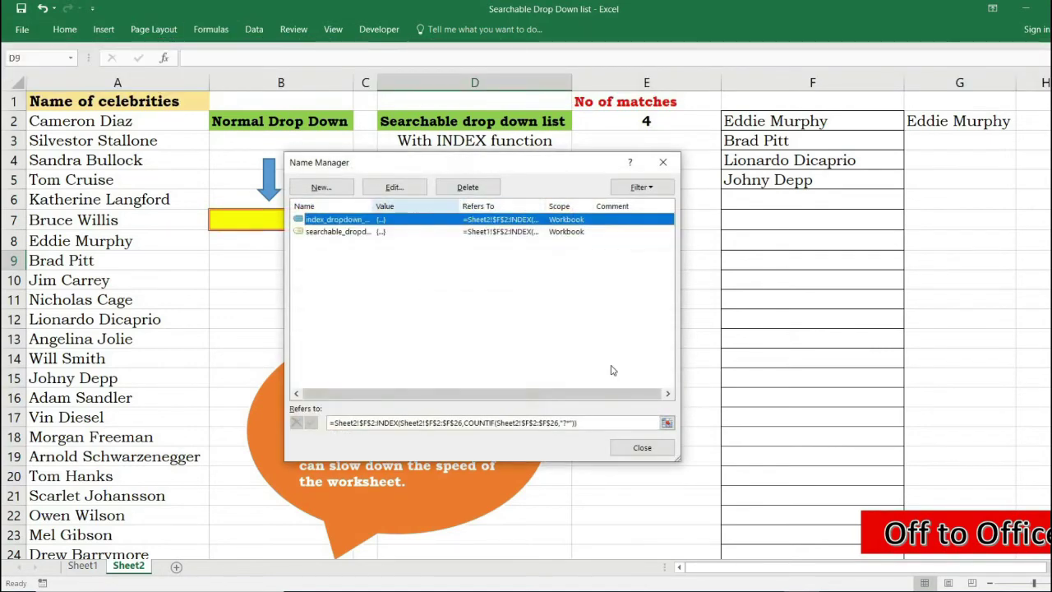
pyautogui.click(666, 422)
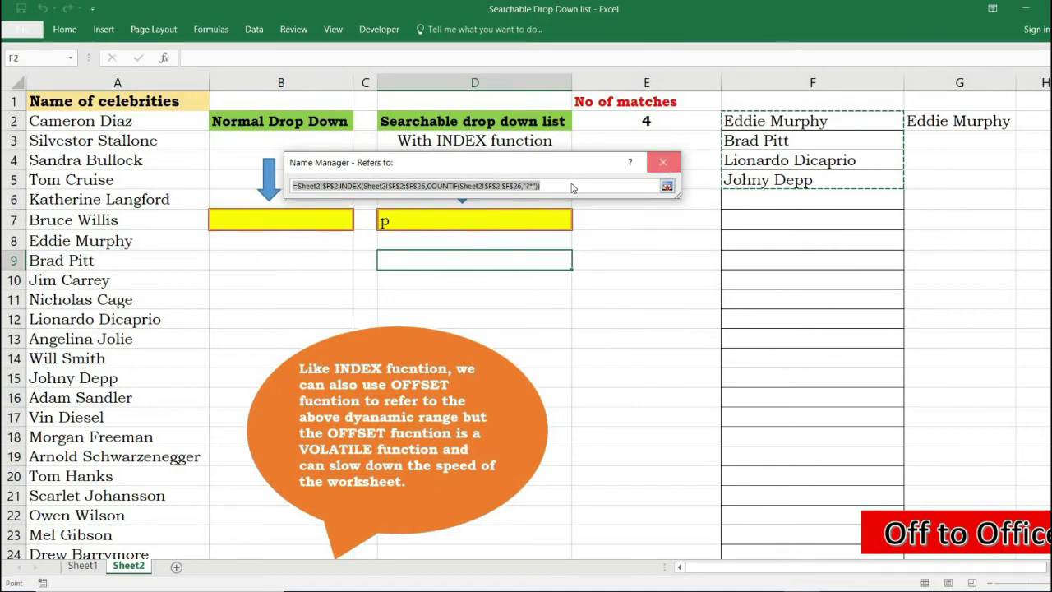
pyautogui.click(663, 162)
pyautogui.click(663, 163)
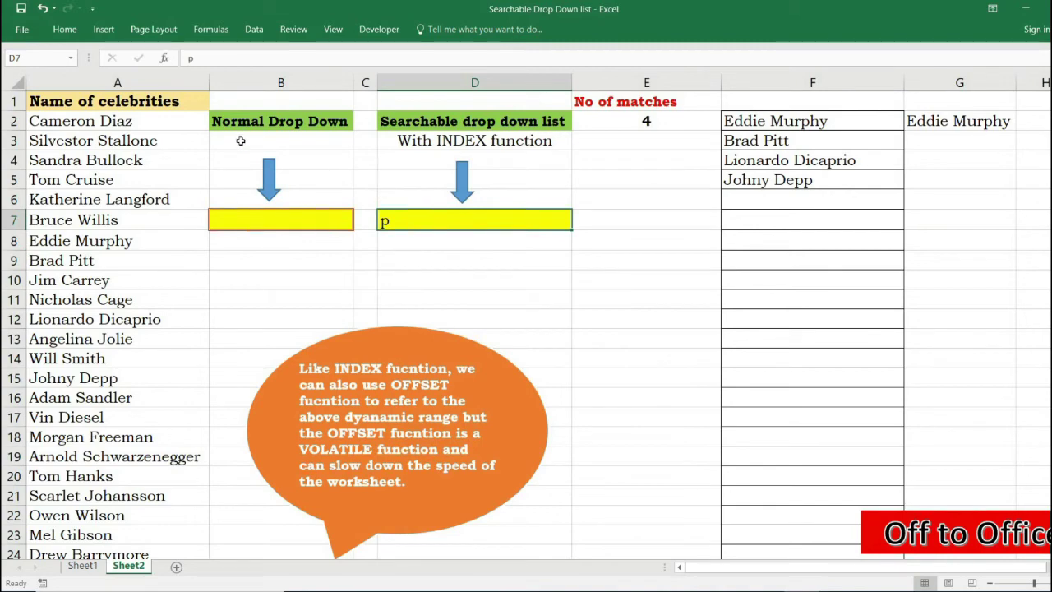
# - Apply List data validation to D7 with index_dropdown_range as its source
pyautogui.click(254, 31)
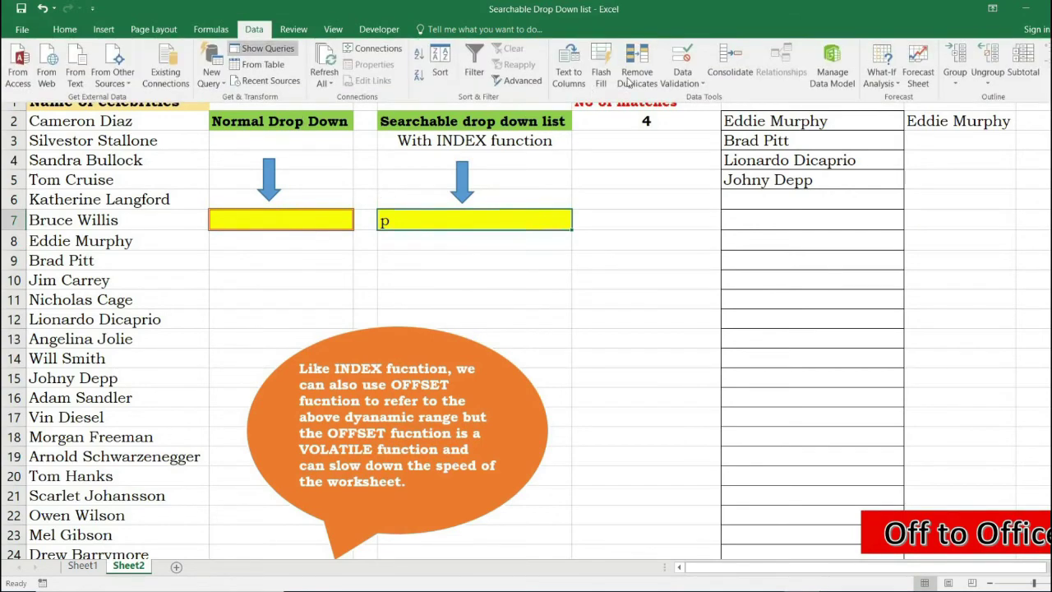
pyautogui.click(683, 80)
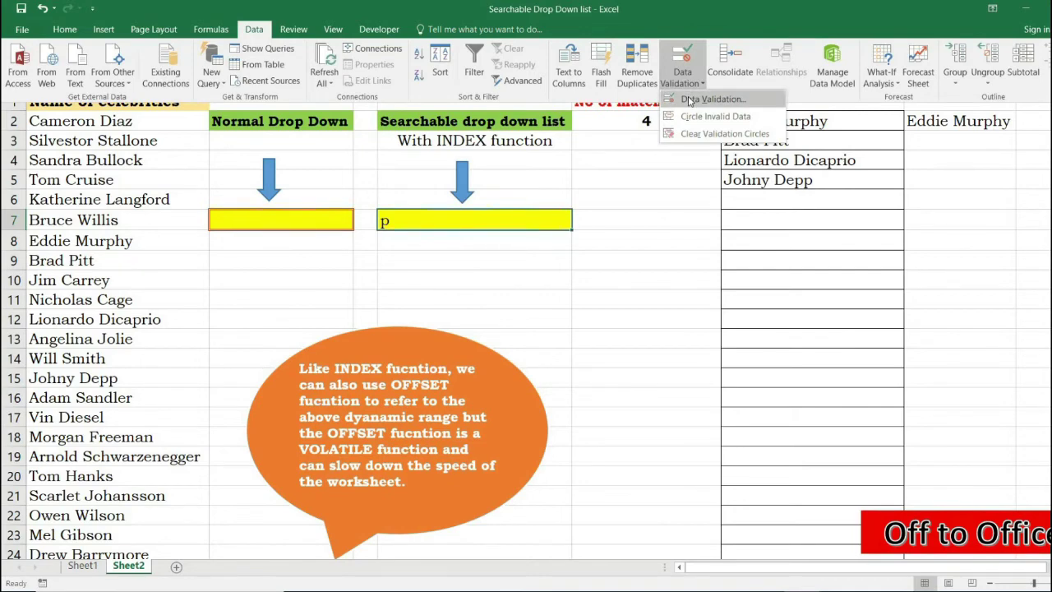
pyautogui.click(689, 100)
pyautogui.click(434, 273)
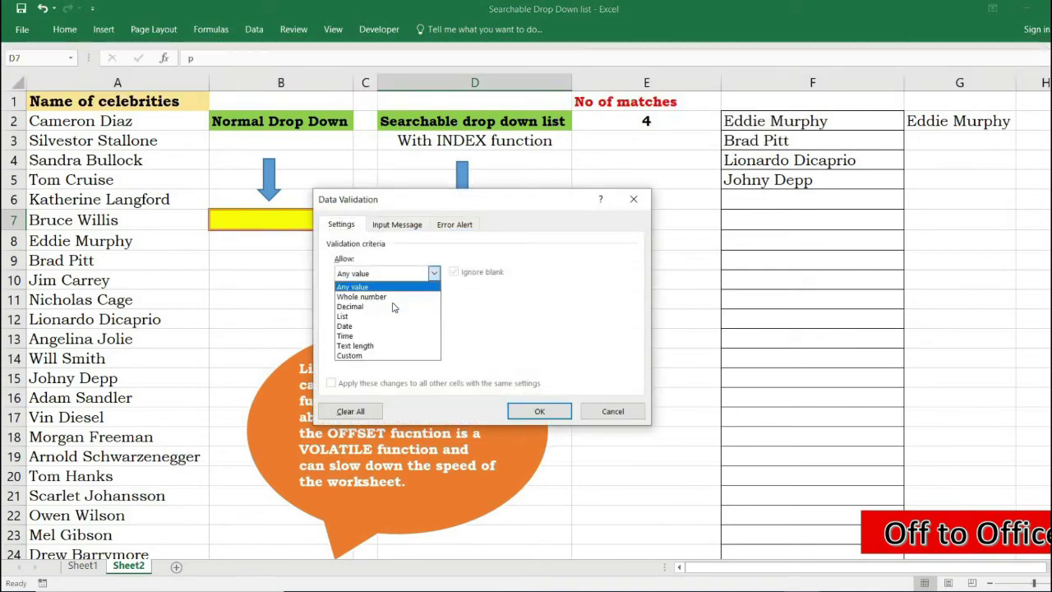
pyautogui.click(382, 316)
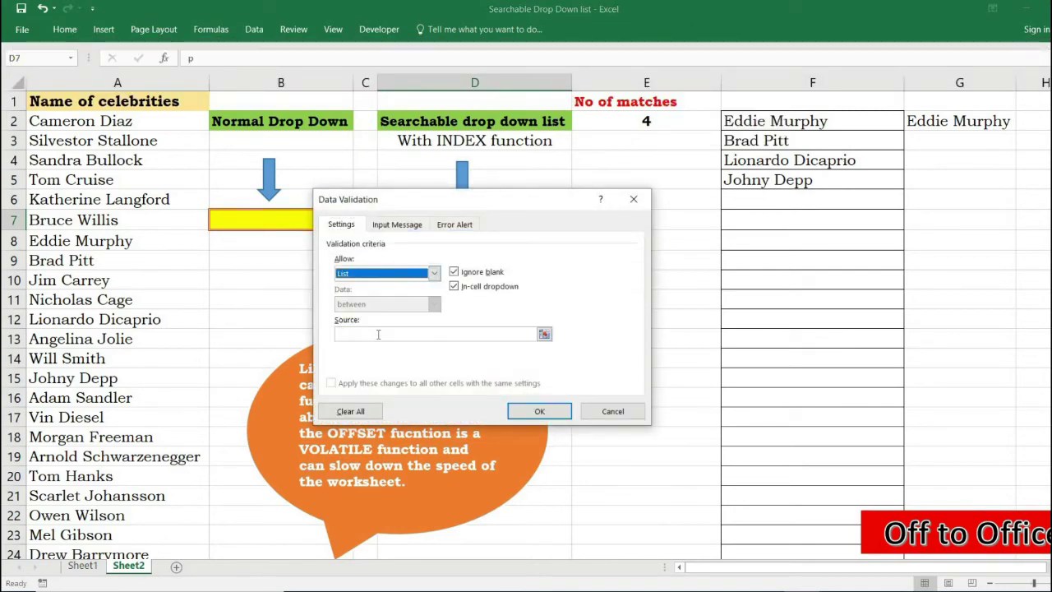
pyautogui.click(378, 332)
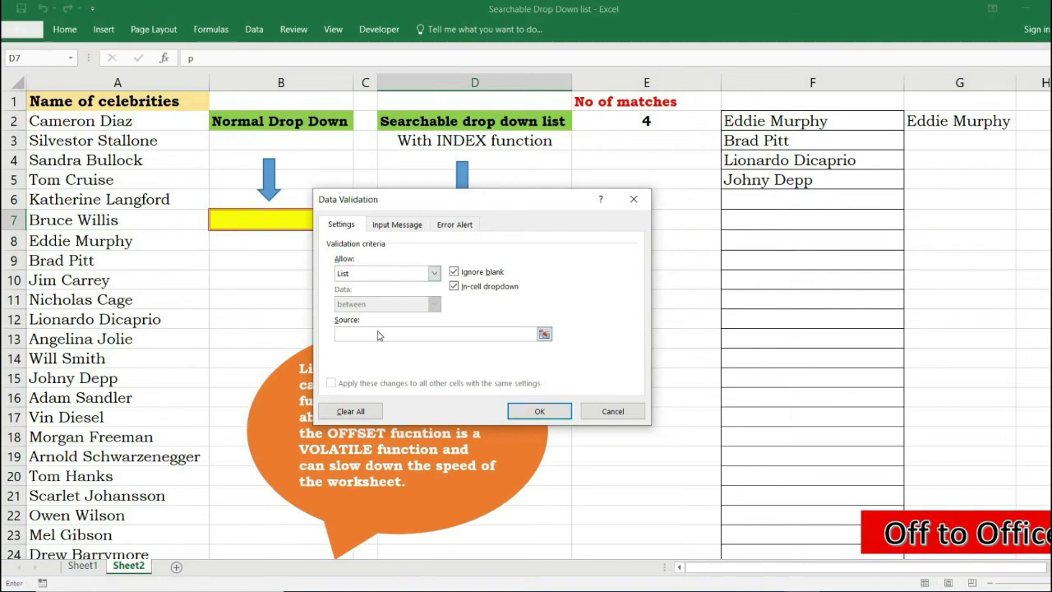
pyautogui.press('F3')
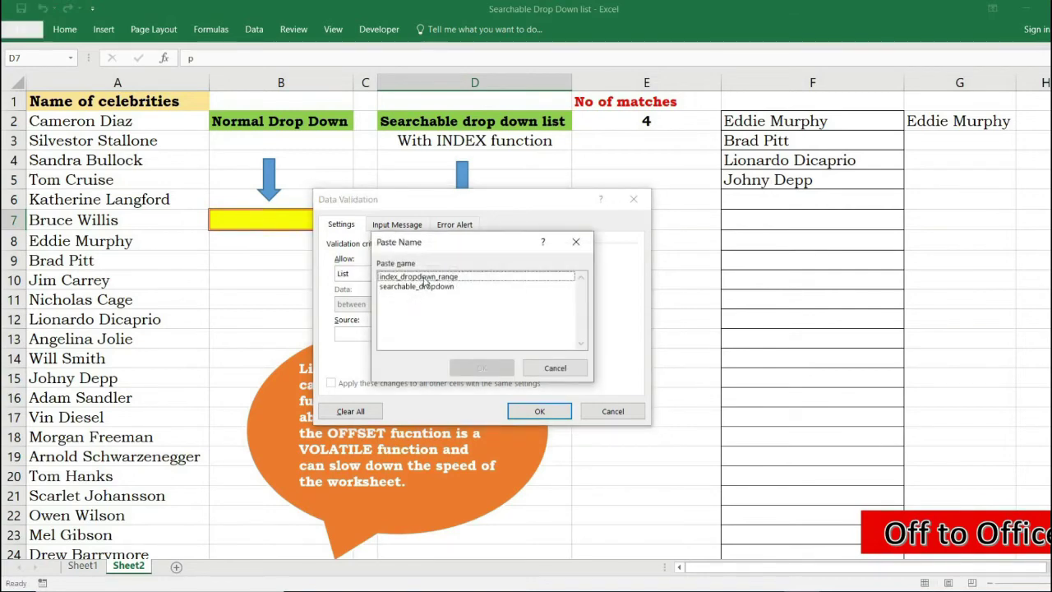
pyautogui.click(423, 277)
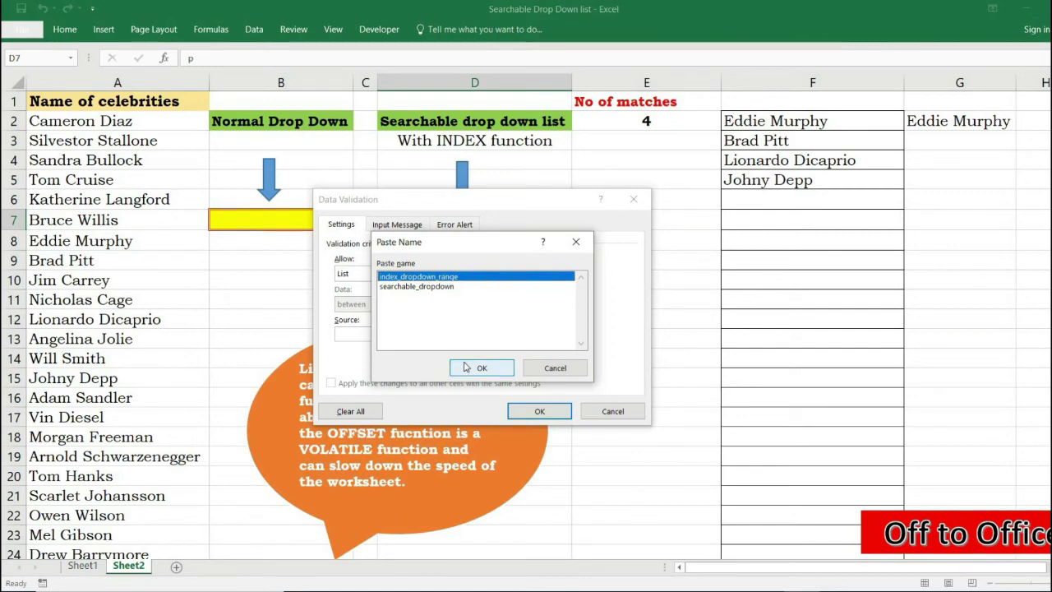
pyautogui.click(466, 368)
pyautogui.click(518, 414)
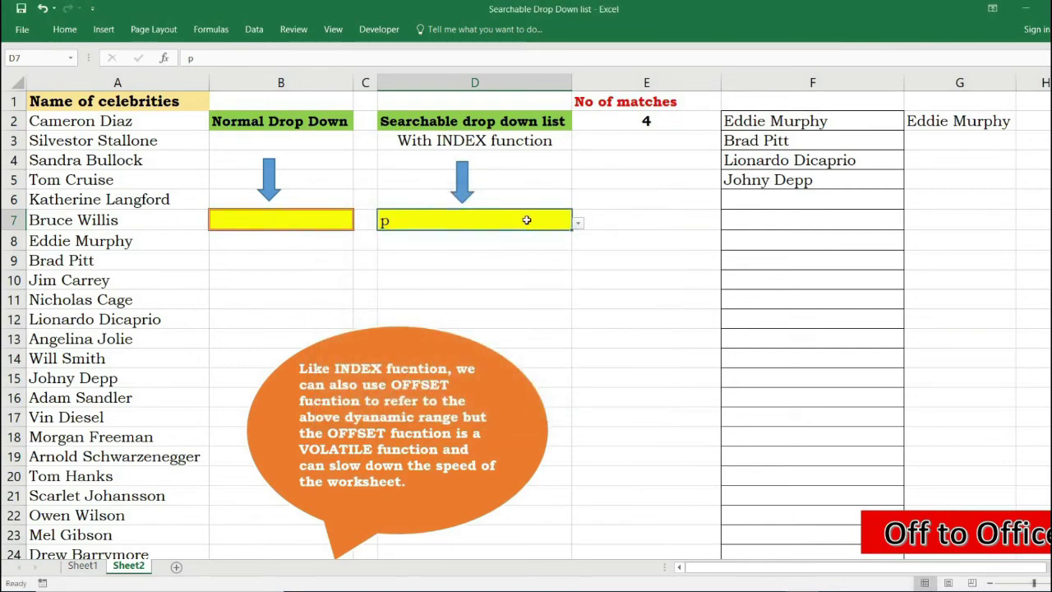
# - Enter z in D7 and cancel the resulting invalid-entry error
pyautogui.write('z')
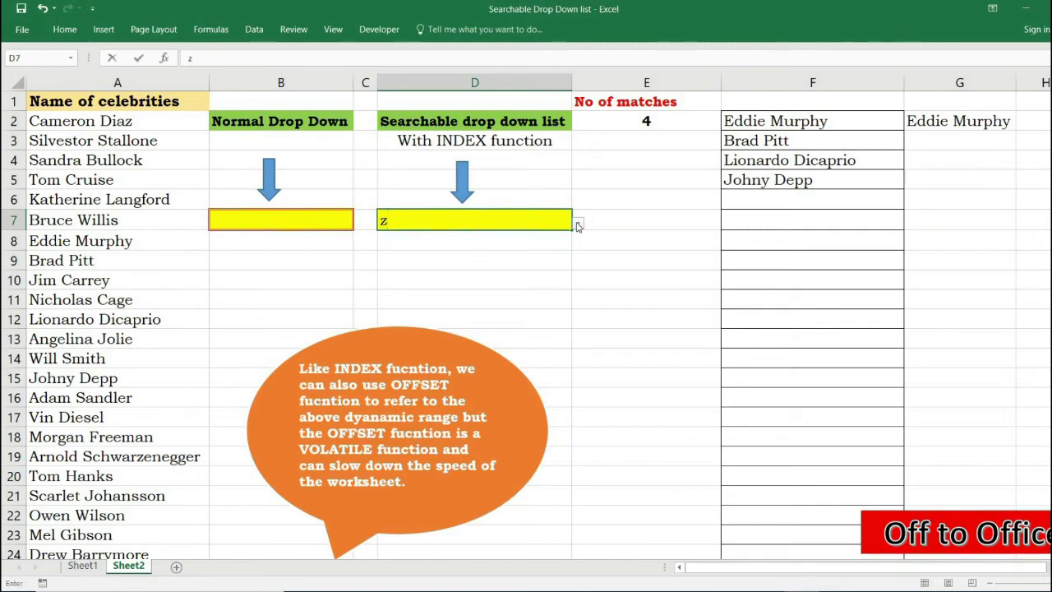
pyautogui.press('Return')
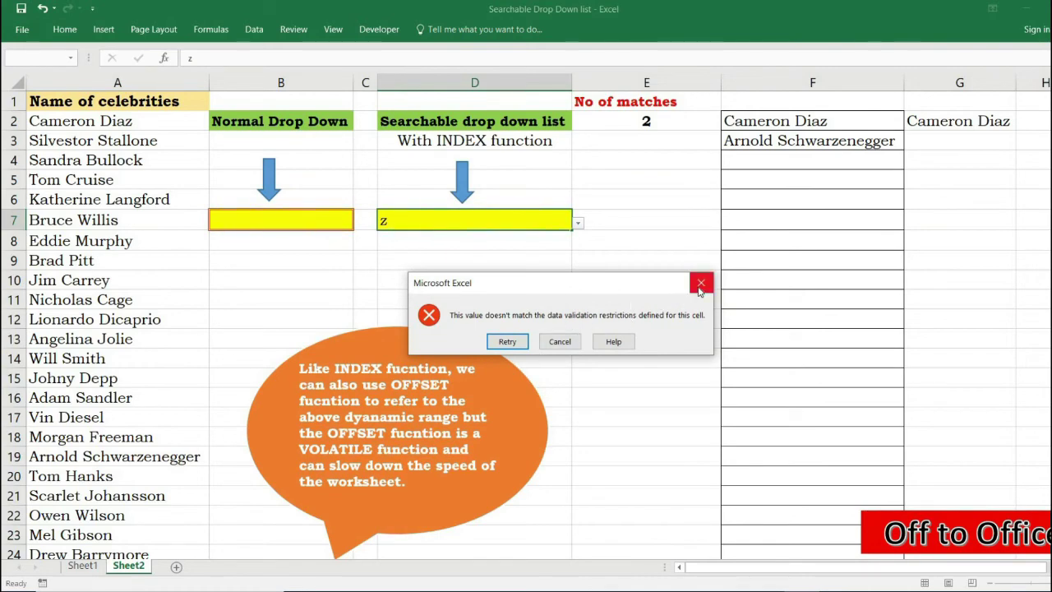
pyautogui.click(701, 284)
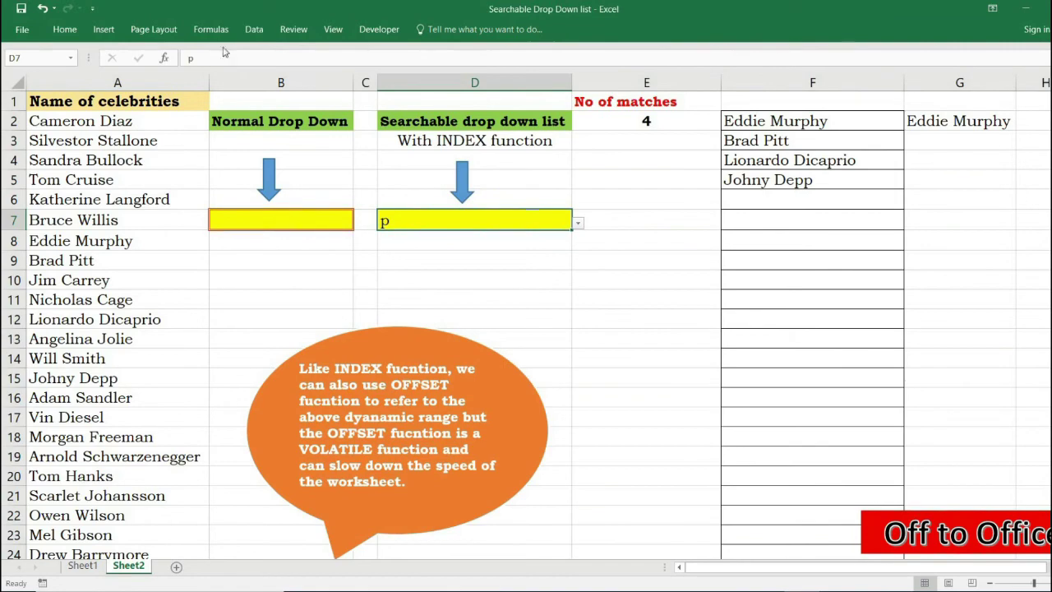
# - Turn off the error alert for invalid data in D7's validation settings
pyautogui.click(254, 29)
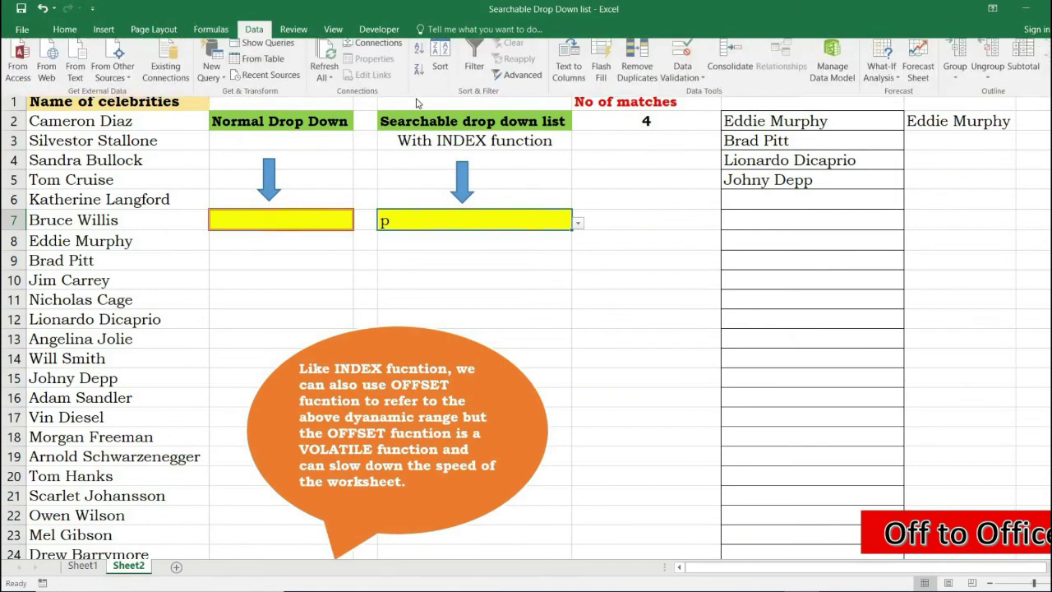
pyautogui.click(682, 80)
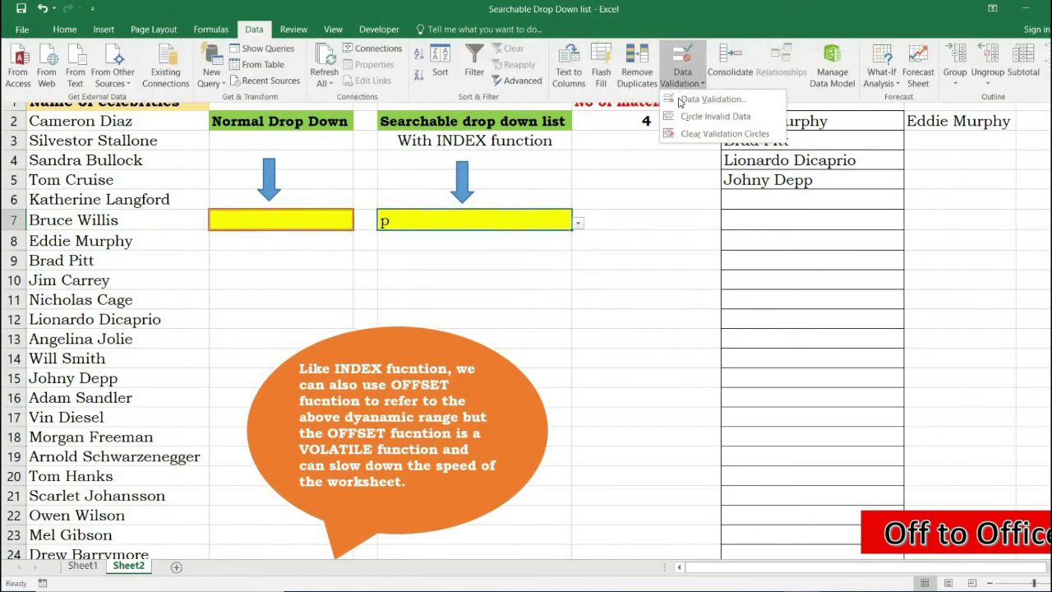
pyautogui.click(681, 101)
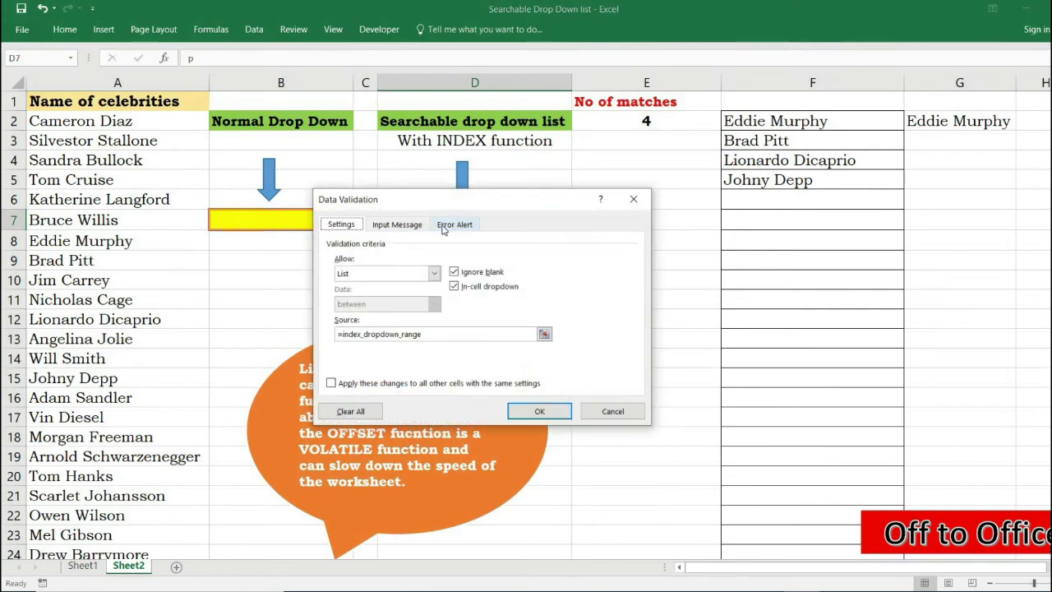
pyautogui.click(454, 225)
pyautogui.click(332, 245)
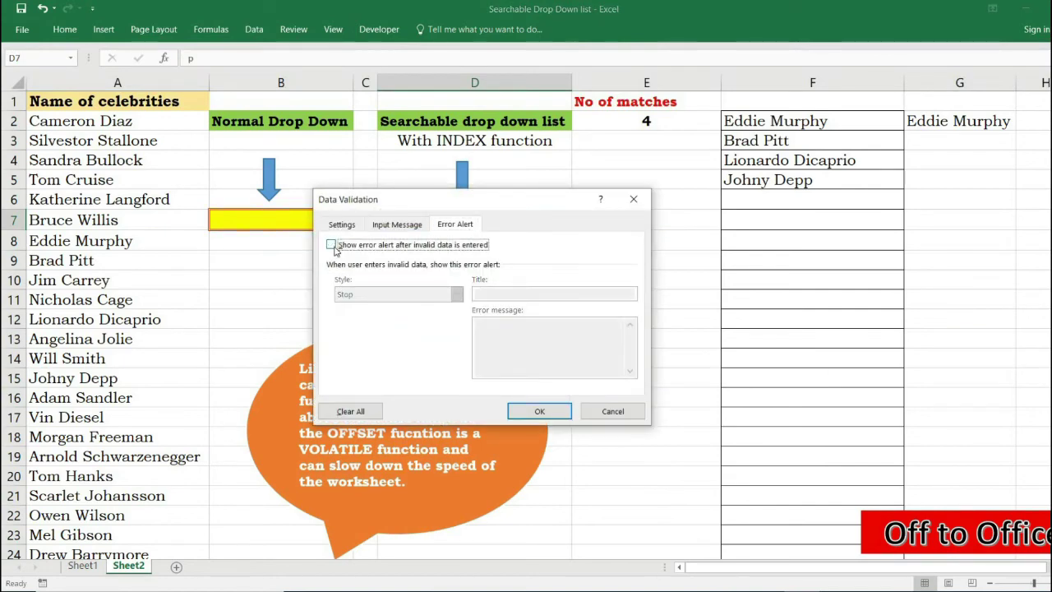
pyautogui.click(538, 411)
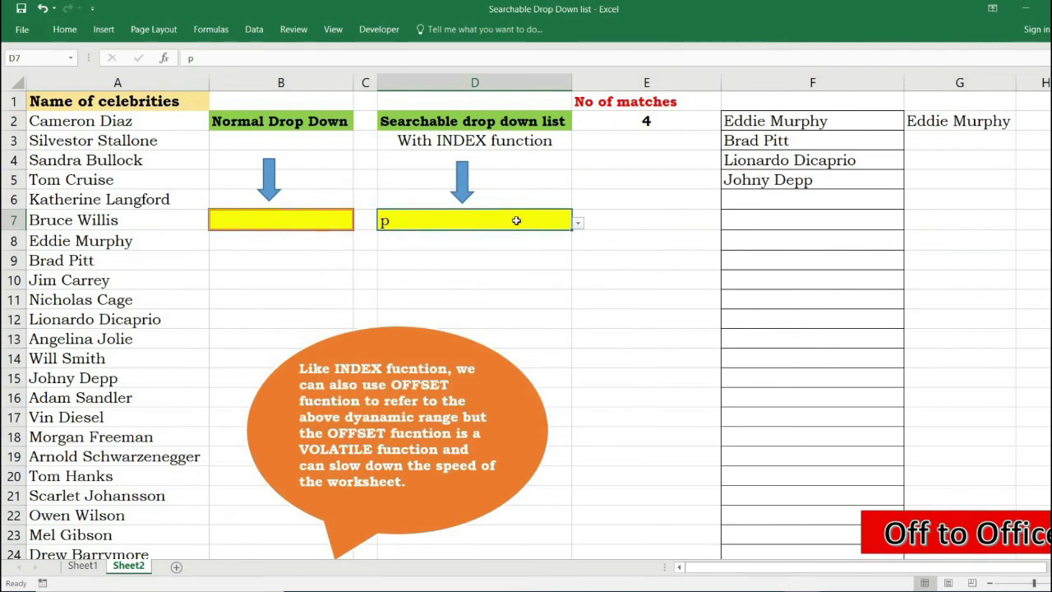
# - Type z in D7 and view its drop-down of matching names
pyautogui.write('z')
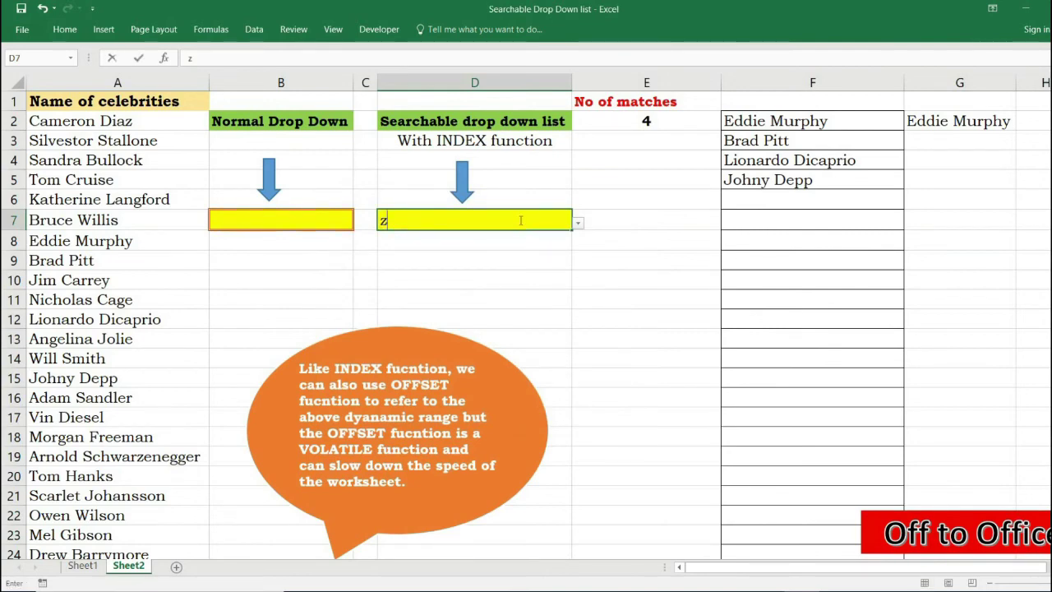
pyautogui.click(577, 223)
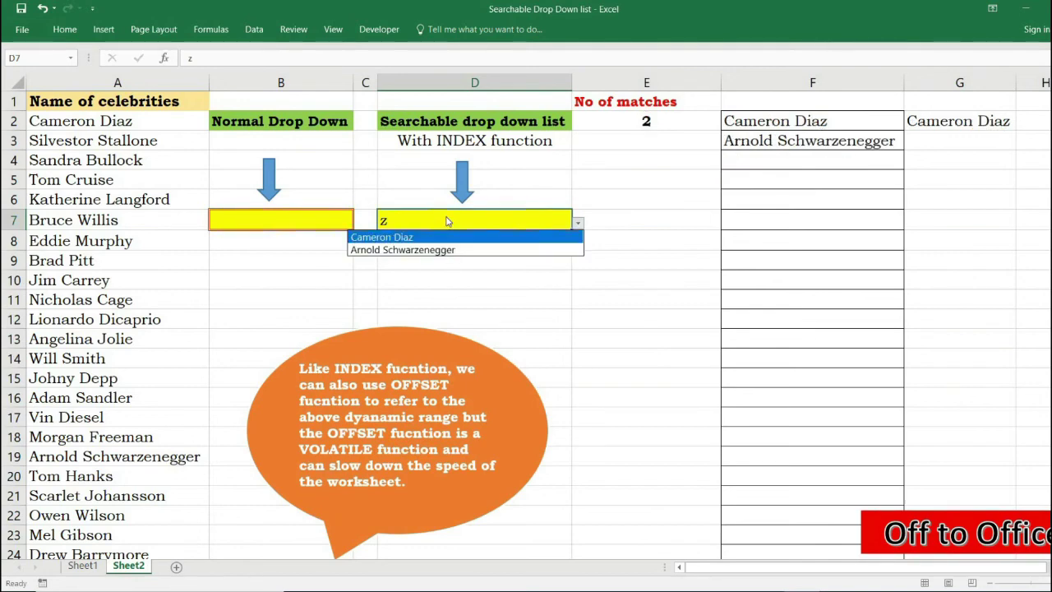
pyautogui.click(462, 219)
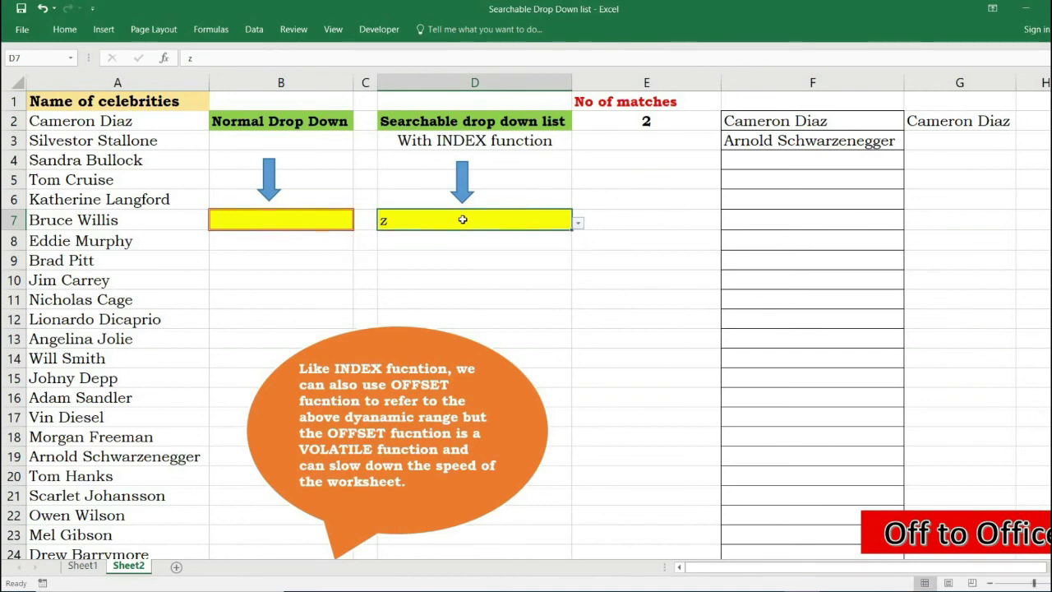
# - Search D7 for s and scroll through the 14 matching names in its drop-down
pyautogui.write('s')
pyautogui.hotkey('ctrl', 'Return')
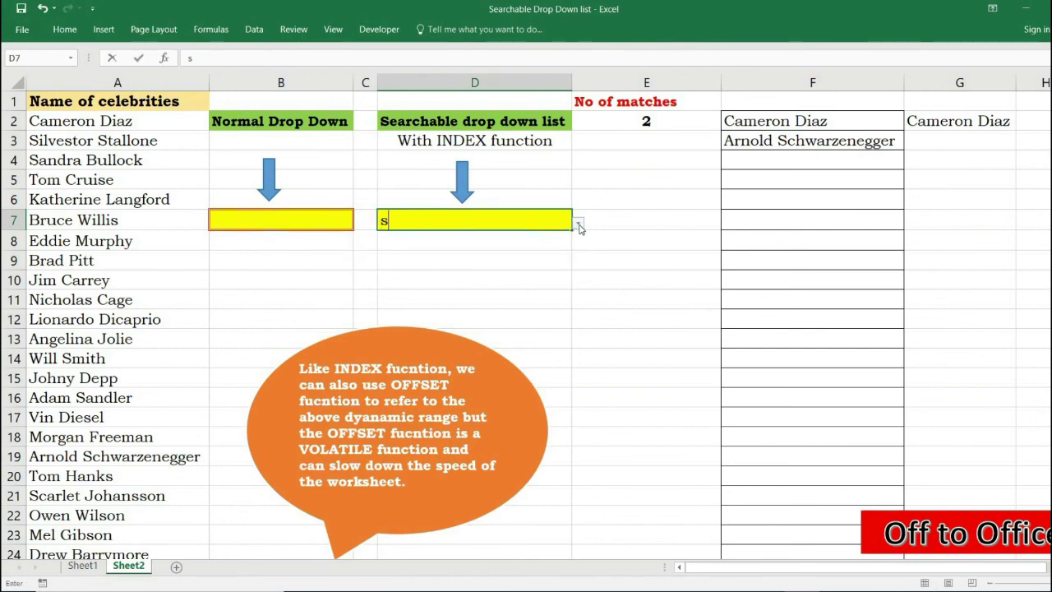
pyautogui.click(578, 224)
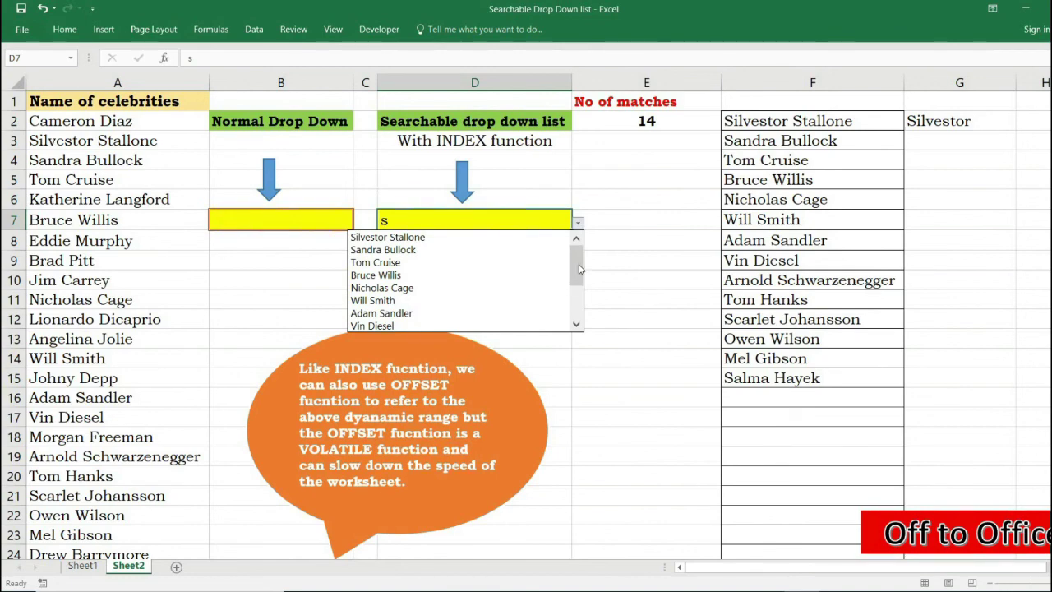
pyautogui.moveTo(578, 268); pyautogui.dragTo(580, 316)
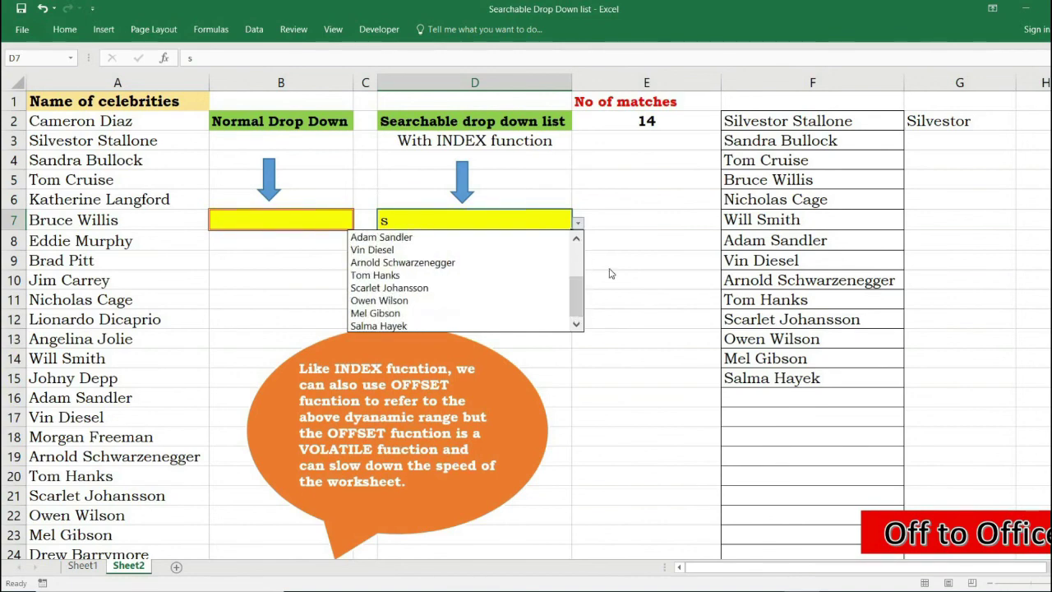
pyautogui.press('Escape')
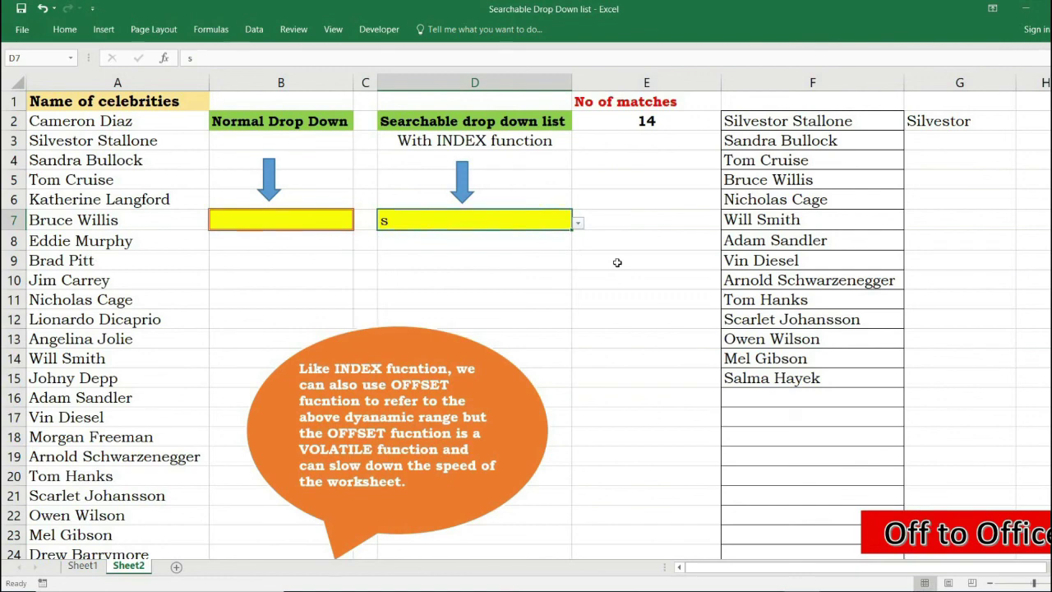